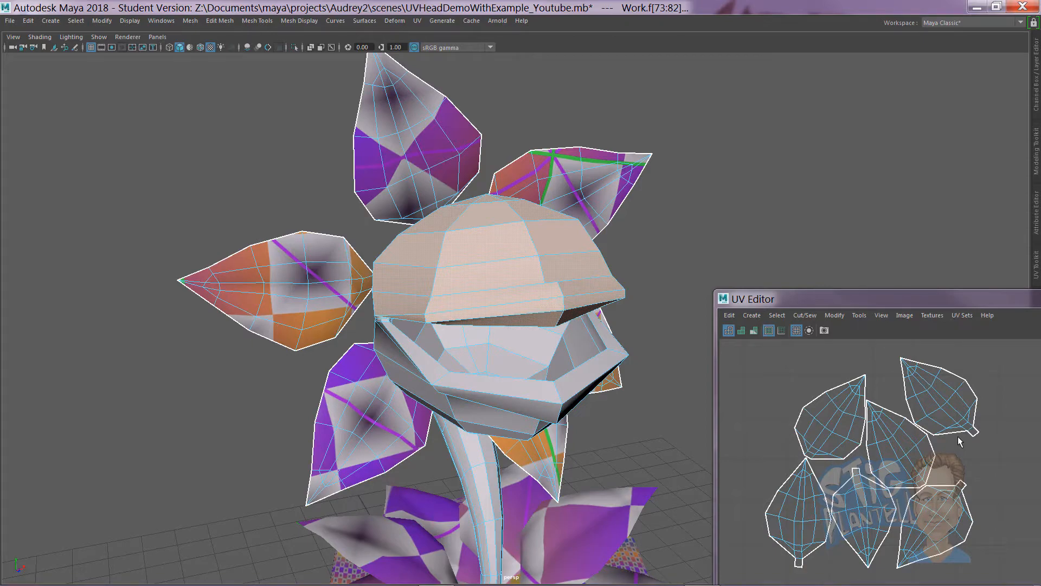
# - Look over the selected upper-head faces and set the viewport to plain shaded display without the checker texture
pyautogui.keyDown('alt'); pyautogui.moveTo(367, 270); pyautogui.dragTo(497, 288); pyautogui.keyUp('alt')
pyautogui.keyDown('alt'); pyautogui.moveTo(497, 288); pyautogui.dragTo(544, 307, button='right'); pyautogui.keyUp('alt')
pyautogui.keyDown('alt'); pyautogui.moveTo(544, 307); pyautogui.dragTo(413, 325, button='middle'); pyautogui.keyUp('alt')
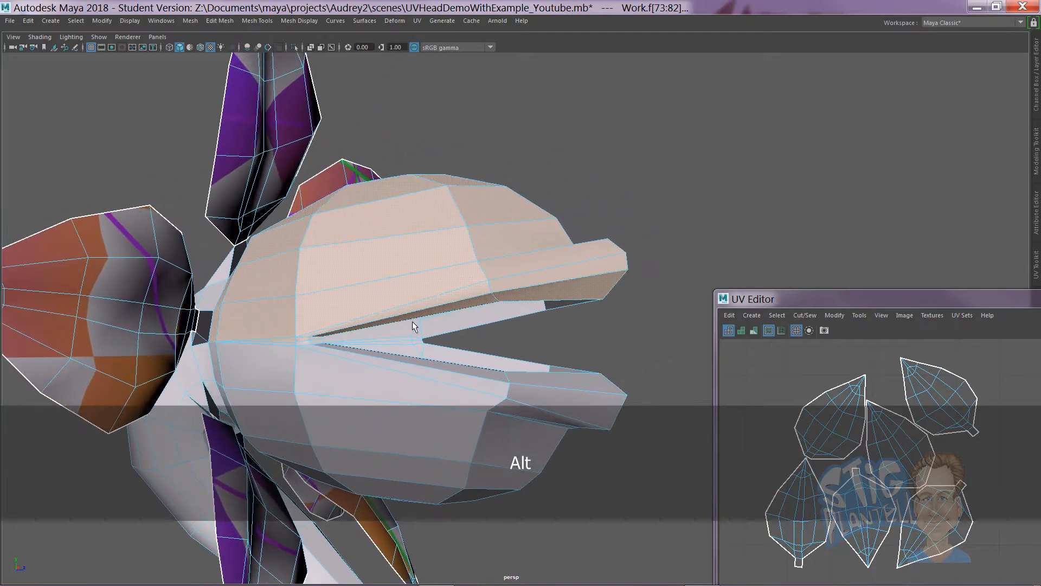
pyautogui.moveTo(362, 293)
pyautogui.keyDown('alt'); pyautogui.mouseDown()
pyautogui.moveTo(430, 193)
pyautogui.moveTo(413, 261)
pyautogui.moveTo(581, 322)
pyautogui.moveTo(465, 268)
pyautogui.moveTo(372, 271)
pyautogui.moveTo(471, 318)
pyautogui.moveTo(457, 223)
pyautogui.mouseUp(); pyautogui.keyUp('alt')
pyautogui.press('4')
pyautogui.press('5')
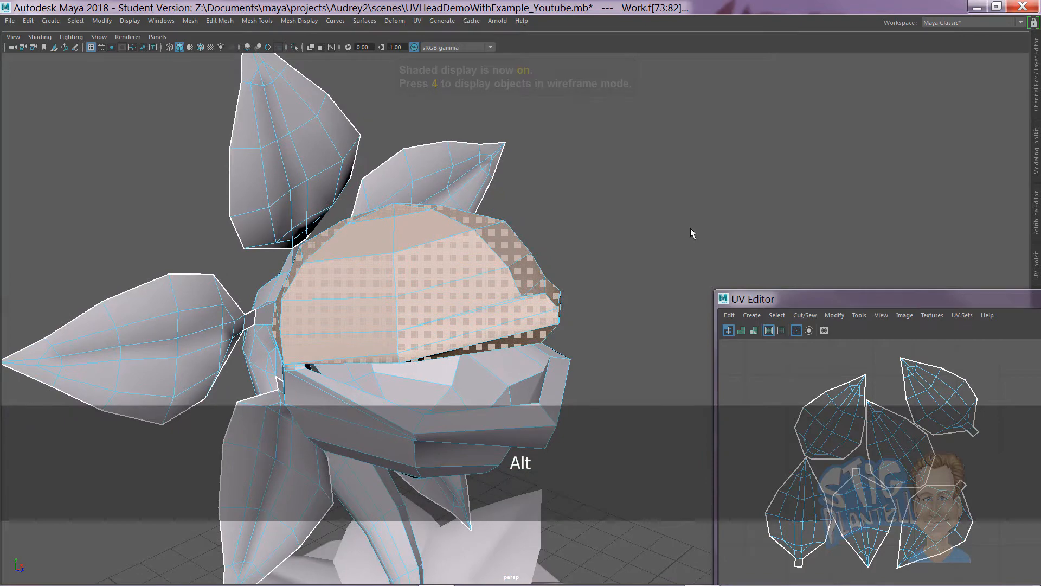
# - Apply a Spherical Mapping projection to the selected upper-head faces with Insert projection before deformers enabled
pyautogui.press('space')
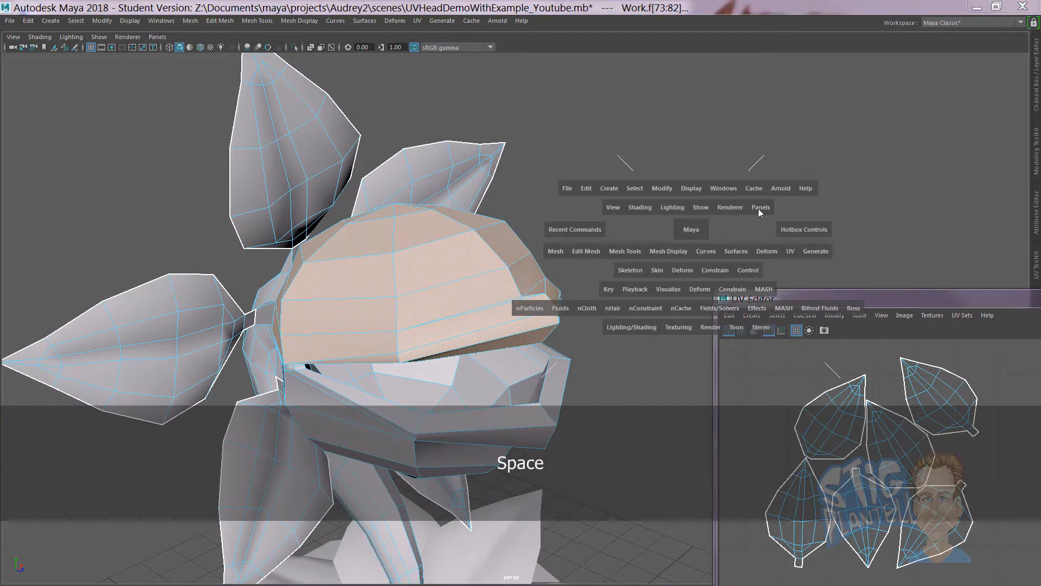
pyautogui.click(791, 249)
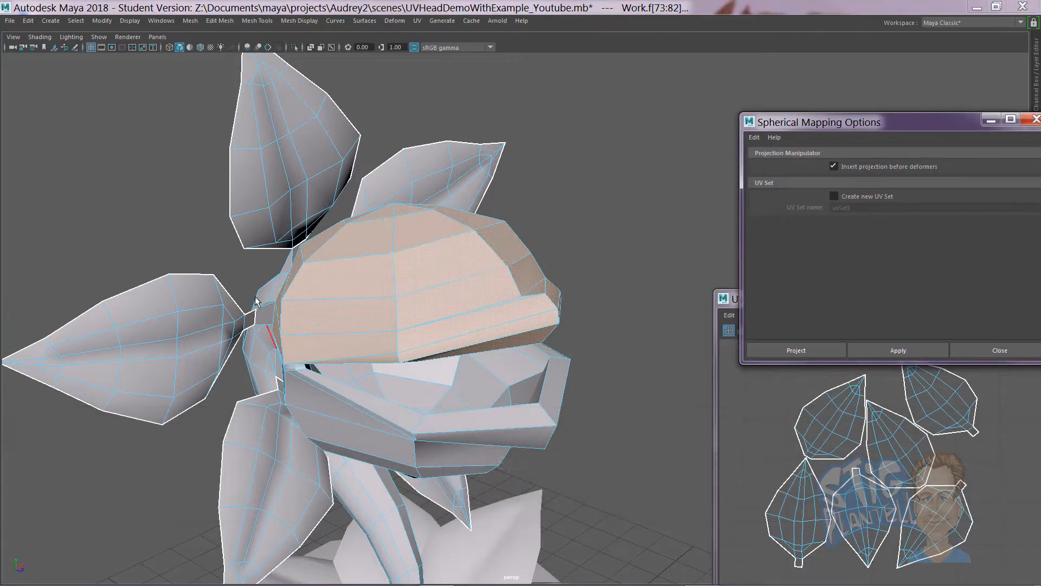
pyautogui.keyDown('alt'); pyautogui.moveTo(423, 310); pyautogui.dragTo(453, 311); pyautogui.keyUp('alt')
pyautogui.keyDown('alt'); pyautogui.moveTo(549, 360); pyautogui.dragTo(408, 336); pyautogui.keyUp('alt')
pyautogui.moveTo(866, 124); pyautogui.dragTo(767, 97)
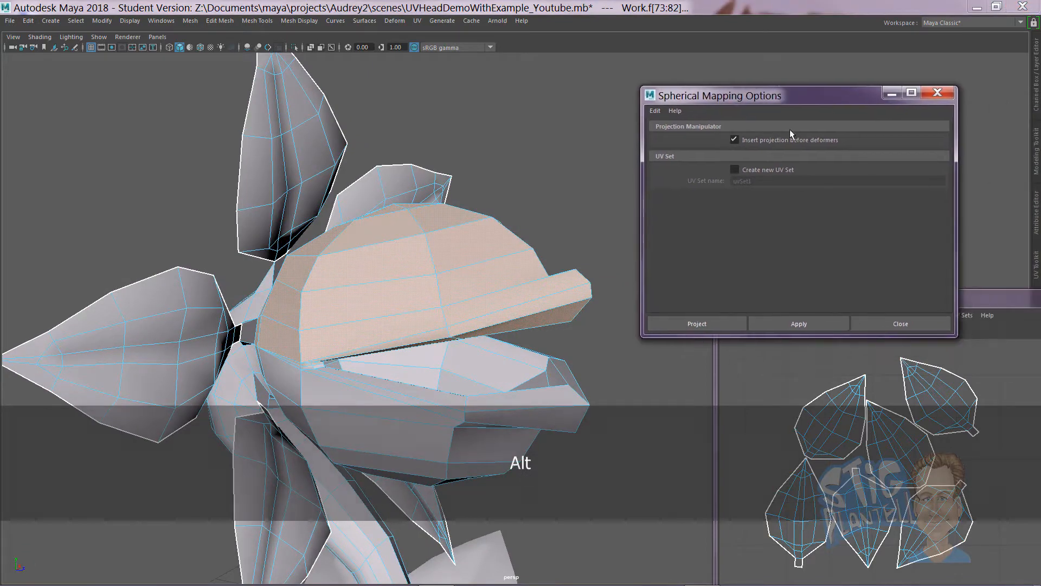
pyautogui.click(777, 326)
pyautogui.keyDown('alt'); pyautogui.moveTo(929, 453); pyautogui.dragTo(858, 403, button='right'); pyautogui.keyUp('alt')
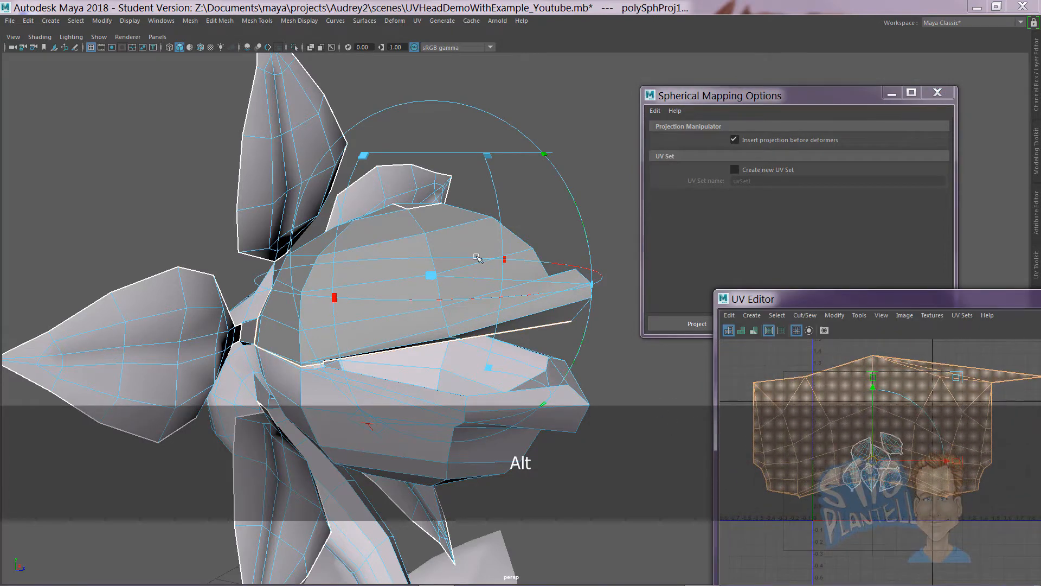
# - Rotate the spherical projection manipulator until its blue axis points up, and lower it to the mouth opening
pyautogui.keyDown('alt'); pyautogui.moveTo(476, 257); pyautogui.dragTo(419, 401); pyautogui.keyUp('alt')
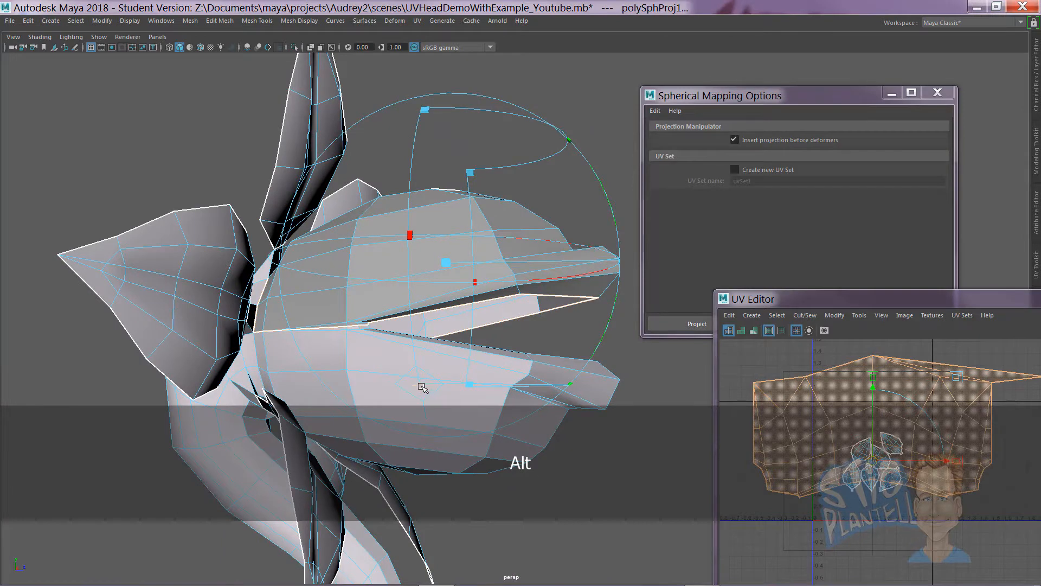
pyautogui.keyDown('alt'); pyautogui.moveTo(434, 396); pyautogui.dragTo(461, 280); pyautogui.keyUp('alt')
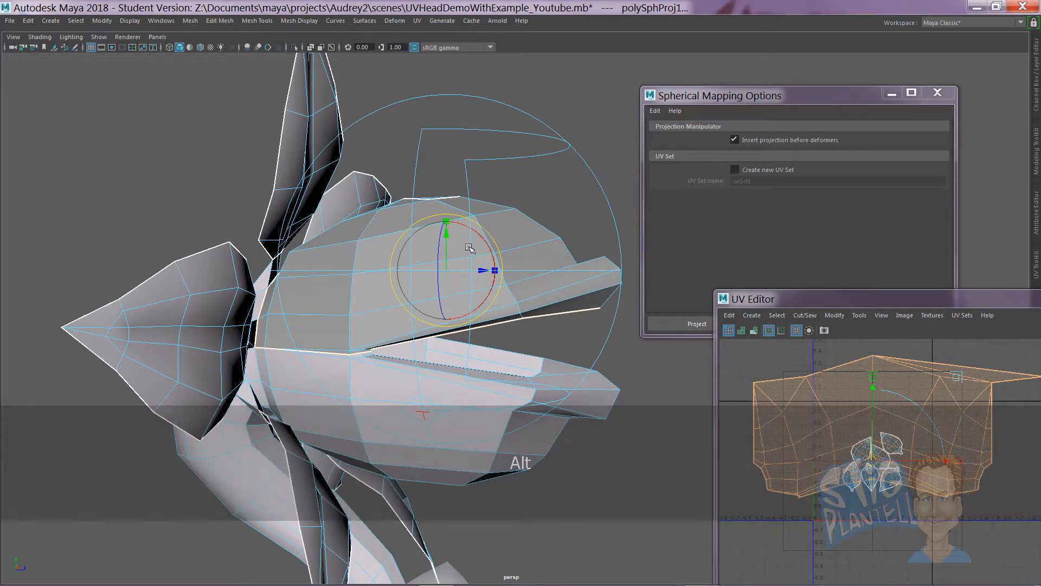
pyautogui.moveTo(491, 234); pyautogui.dragTo(444, 251)
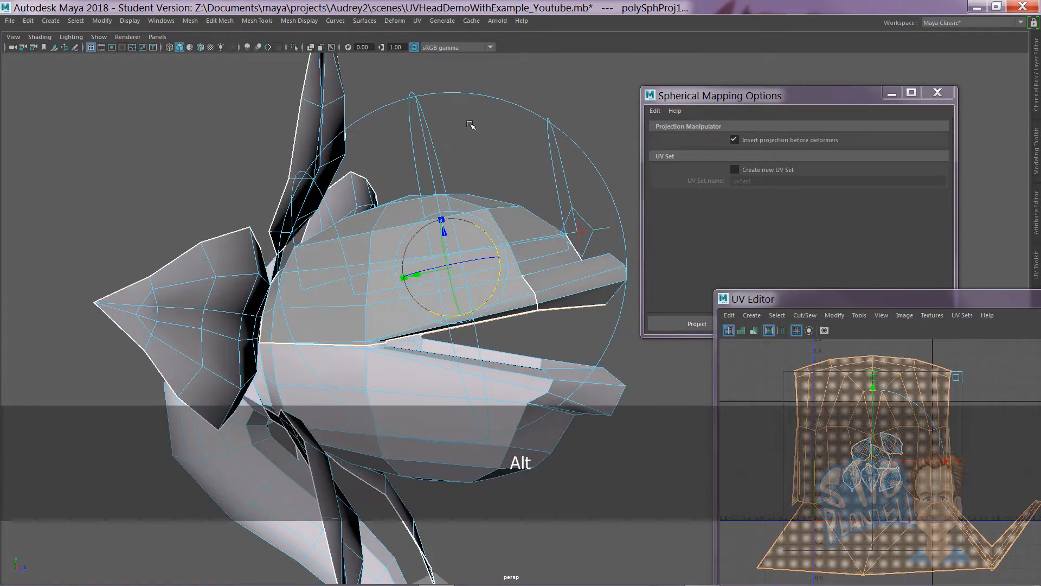
pyautogui.keyDown('alt'); pyautogui.moveTo(553, 178); pyautogui.dragTo(469, 185); pyautogui.keyUp('alt')
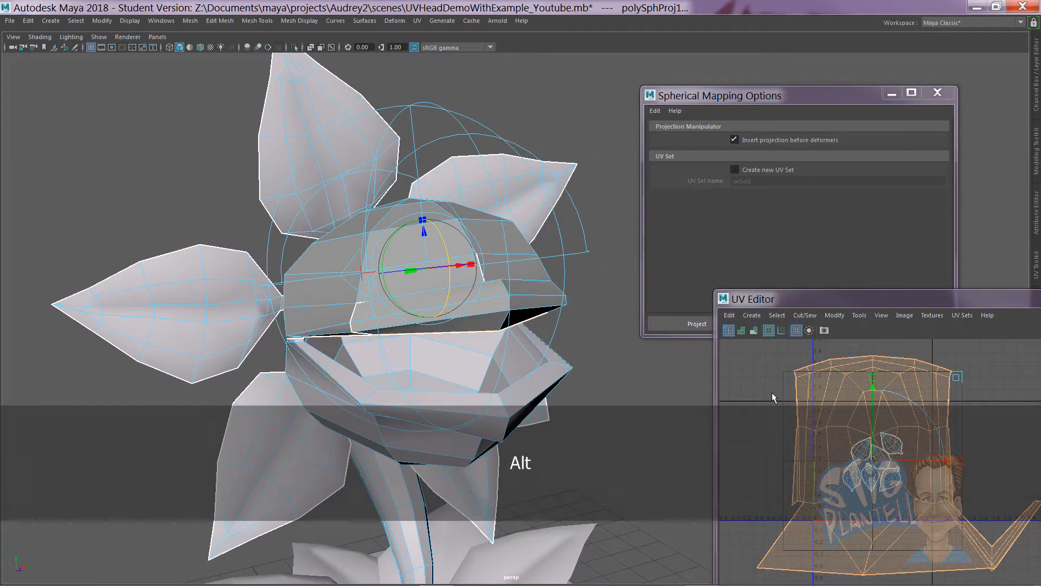
pyautogui.keyDown('alt'); pyautogui.moveTo(428, 244); pyautogui.dragTo(402, 360); pyautogui.keyUp('alt')
pyautogui.moveTo(375, 274); pyautogui.dragTo(397, 349)
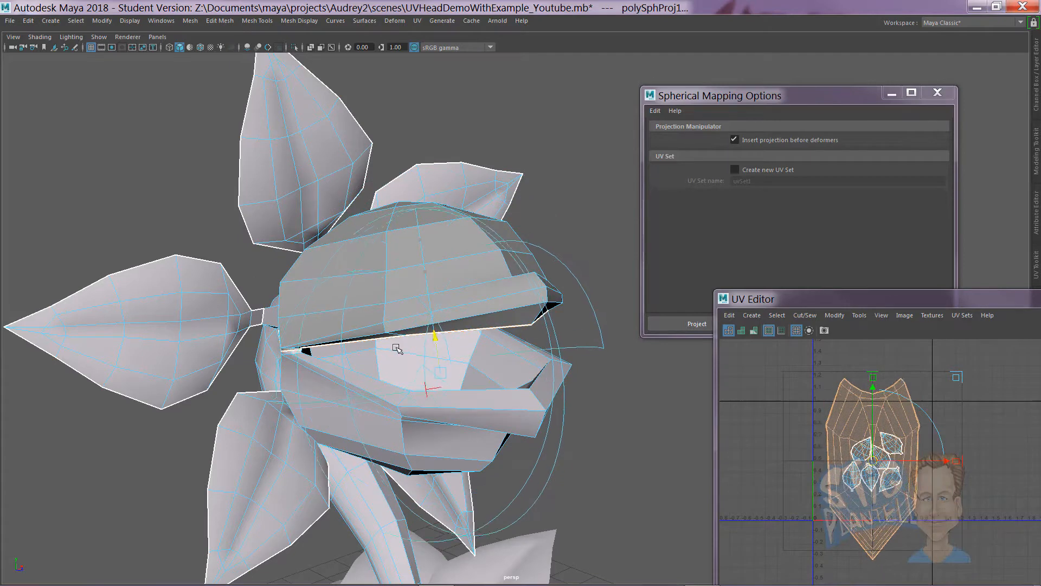
# - Squash the upper-head UV shell vertically and move it clear of the petal shells in the UV Editor
pyautogui.click(874, 379)
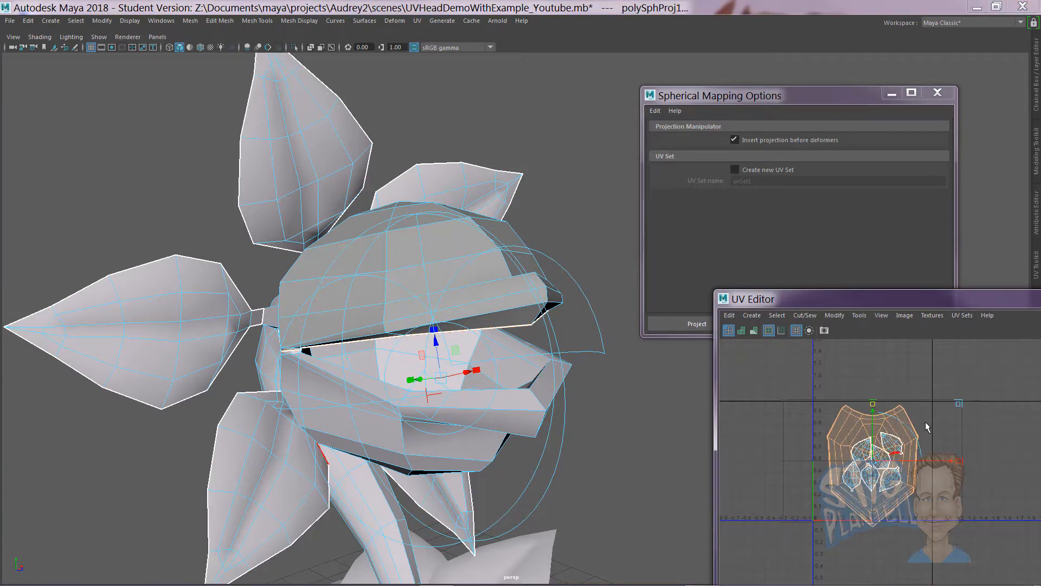
pyautogui.moveTo(886, 454); pyautogui.dragTo(979, 402)
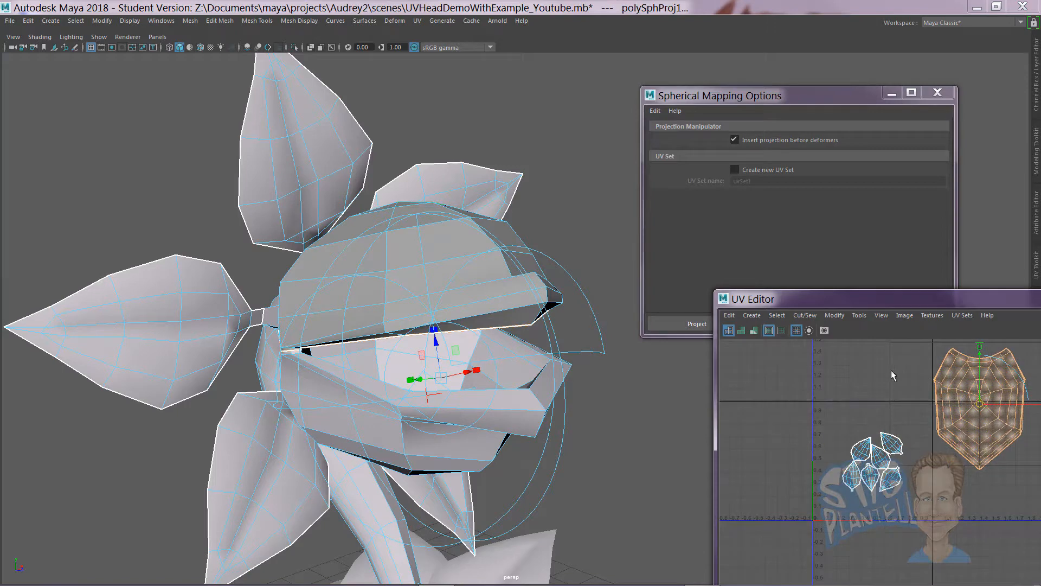
pyautogui.moveTo(915, 301); pyautogui.dragTo(822, 282)
pyautogui.keyDown('alt'); pyautogui.moveTo(835, 407); pyautogui.dragTo(858, 407, button='right'); pyautogui.keyUp('alt')
pyautogui.moveTo(742, 280); pyautogui.dragTo(877, 343)
# - Switch to UV shell selection and select the shell covering the lower jaw, mouth interior and stem
pyautogui.keyDown('alt'); pyautogui.moveTo(455, 343); pyautogui.dragTo(565, 359); pyautogui.keyUp('alt')
pyautogui.moveTo(567, 360); pyautogui.dragTo(613, 257, button='right')
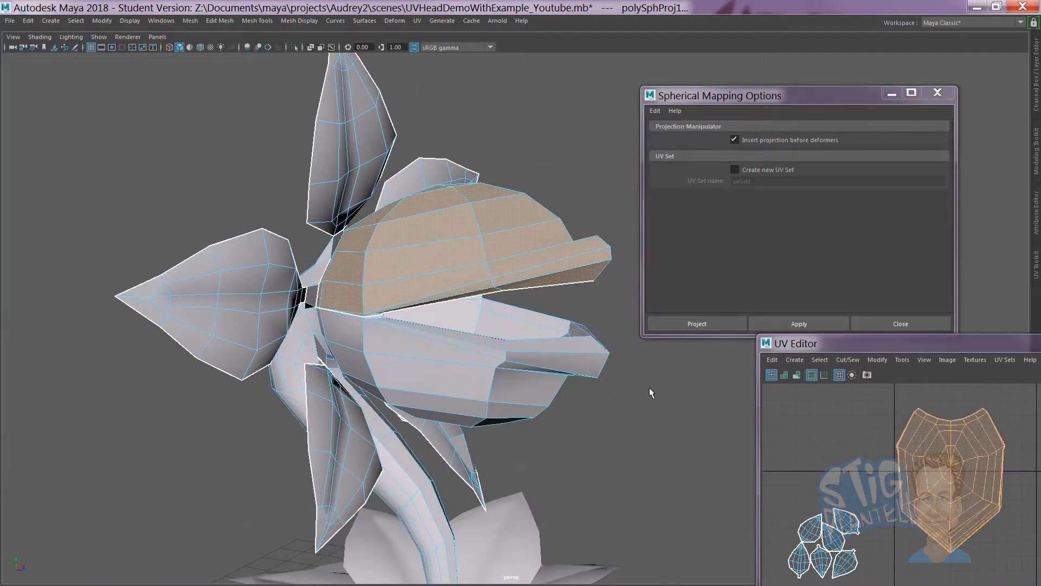
pyautogui.click(513, 377)
pyautogui.keyDown('alt'); pyautogui.moveTo(513, 376); pyautogui.dragTo(399, 384); pyautogui.keyUp('alt')
pyautogui.keyDown('alt'); pyautogui.moveTo(398, 384); pyautogui.dragTo(390, 356, button='middle'); pyautogui.keyUp('alt')
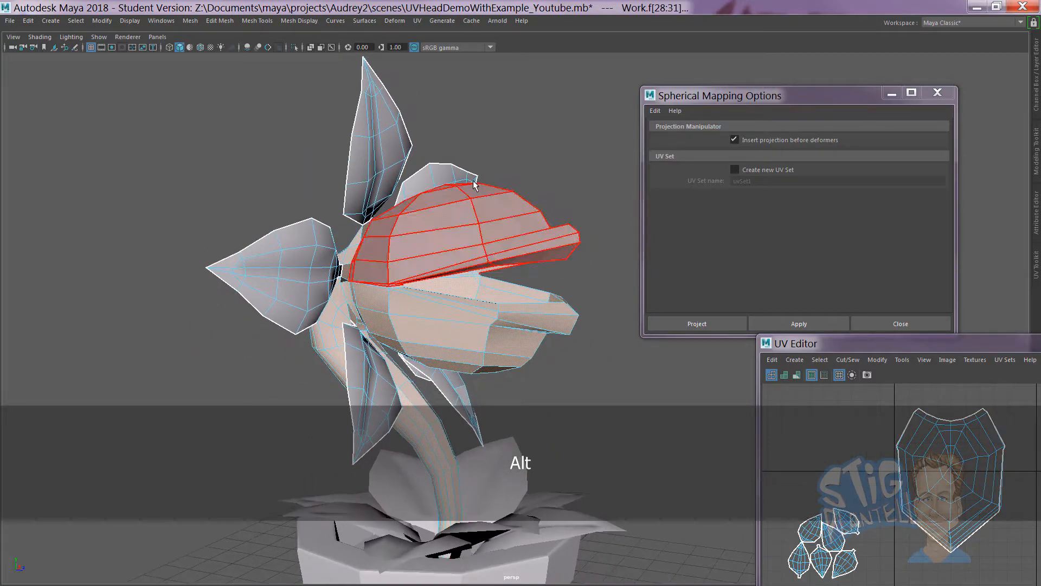
pyautogui.click(378, 138)
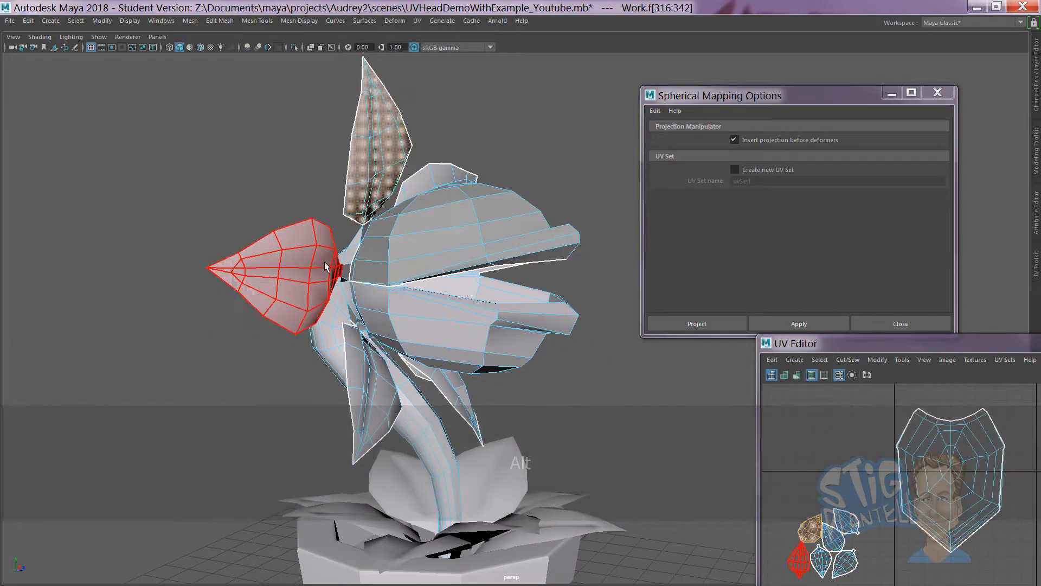
pyautogui.click(433, 179)
pyautogui.keyDown('alt'); pyautogui.moveTo(432, 179); pyautogui.dragTo(485, 265); pyautogui.keyUp('alt')
pyautogui.click(475, 332)
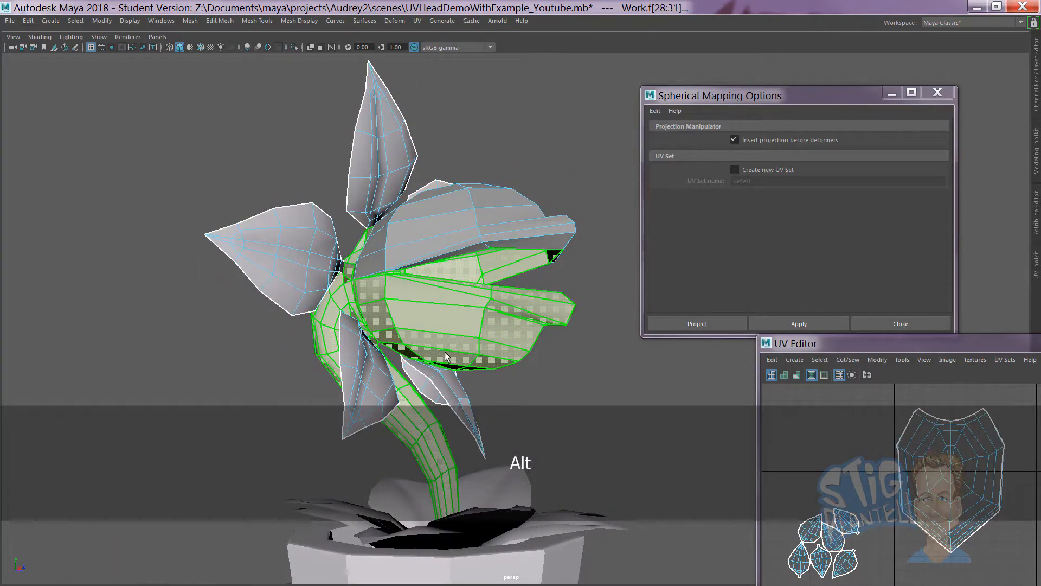
# - Show the model in wireframe, convert the shell selection to faces and try box-deselecting the lower jaw and stem faces
pyautogui.keyDown('alt'); pyautogui.moveTo(446, 355); pyautogui.dragTo(416, 373); pyautogui.keyUp('alt')
pyautogui.keyDown('alt'); pyautogui.moveTo(416, 373); pyautogui.dragTo(504, 355, button='right'); pyautogui.keyUp('alt')
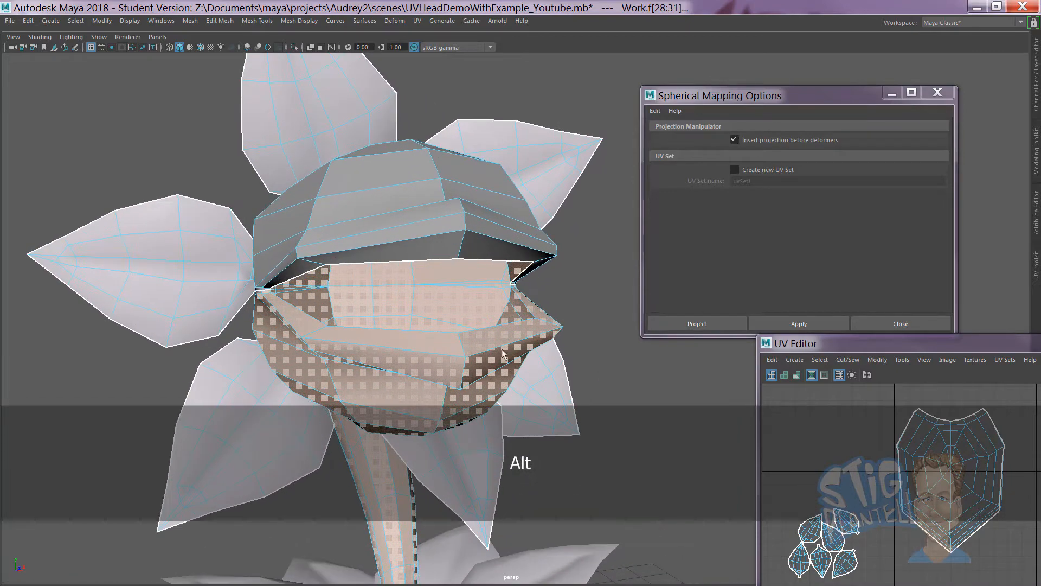
pyautogui.keyDown('alt'); pyautogui.moveTo(502, 354); pyautogui.dragTo(459, 325); pyautogui.keyUp('alt')
pyautogui.keyDown('alt'); pyautogui.moveTo(458, 325); pyautogui.dragTo(564, 355, button='right'); pyautogui.keyUp('alt')
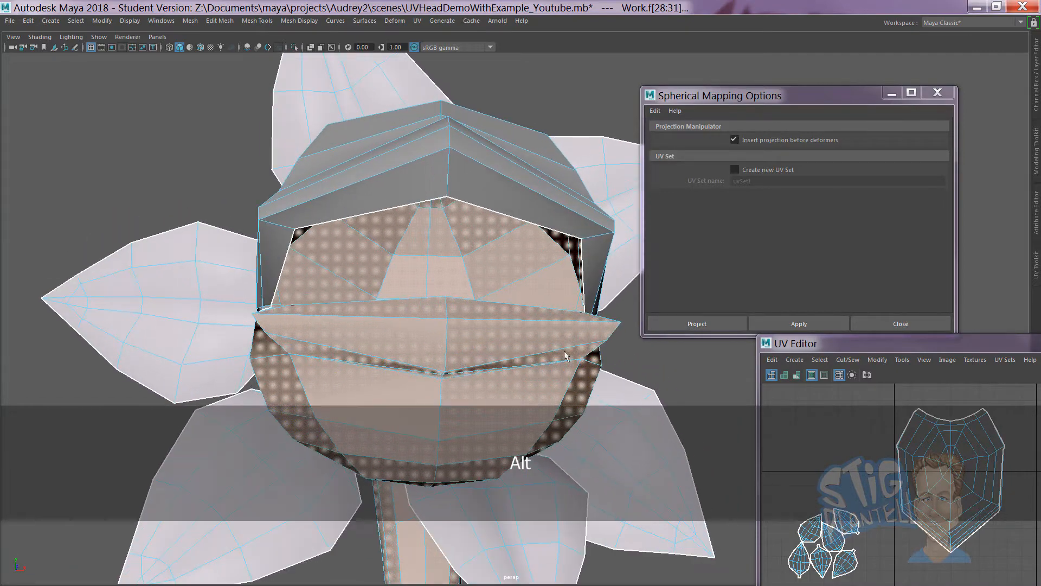
pyautogui.keyDown('alt'); pyautogui.moveTo(564, 355); pyautogui.dragTo(495, 370); pyautogui.keyUp('alt')
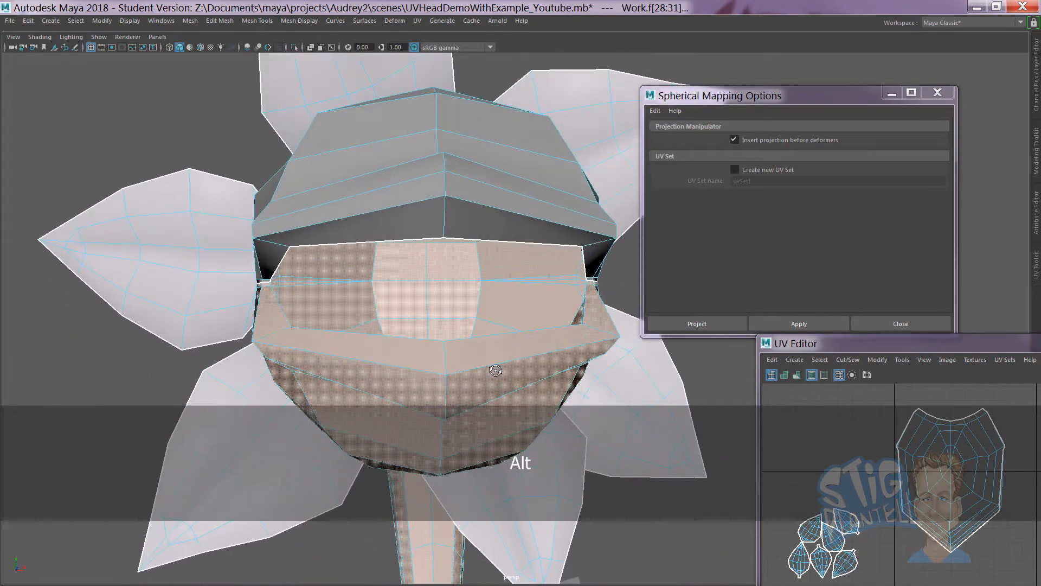
pyautogui.keyDown('alt'); pyautogui.moveTo(495, 370); pyautogui.dragTo(433, 360, button='right'); pyautogui.keyUp('alt')
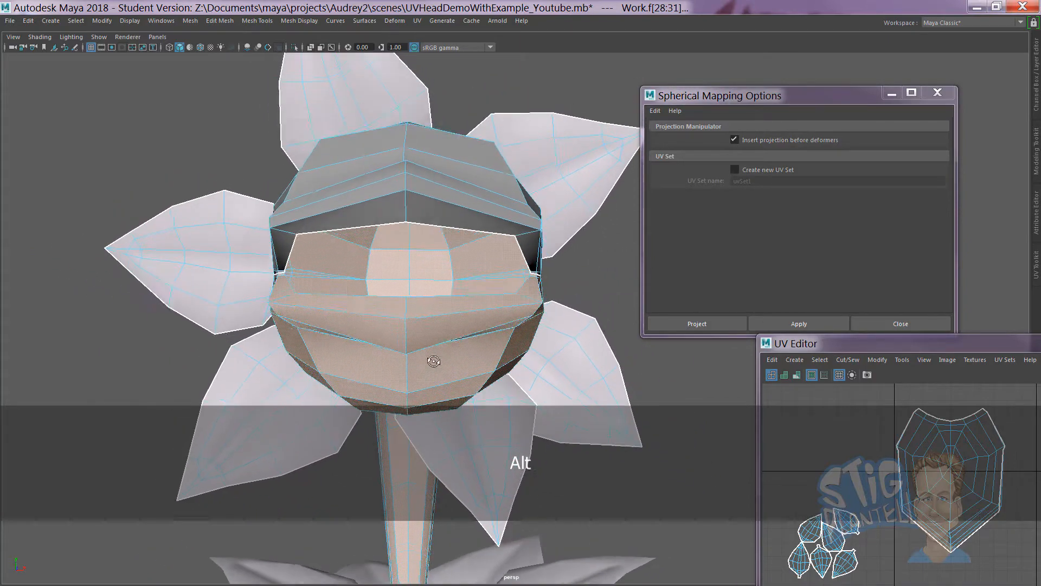
pyautogui.keyDown('alt'); pyautogui.moveTo(433, 360); pyautogui.dragTo(435, 361); pyautogui.keyUp('alt')
pyautogui.press('4')
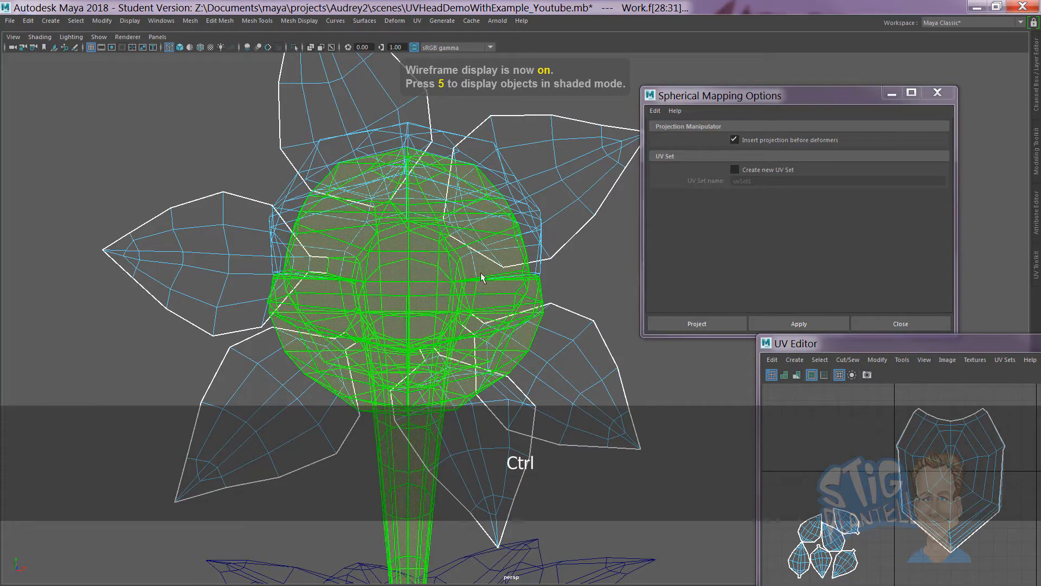
pyautogui.keyDown('ctrl'); pyautogui.moveTo(462, 280); pyautogui.dragTo(565, 509, button='right'); pyautogui.keyUp('ctrl')
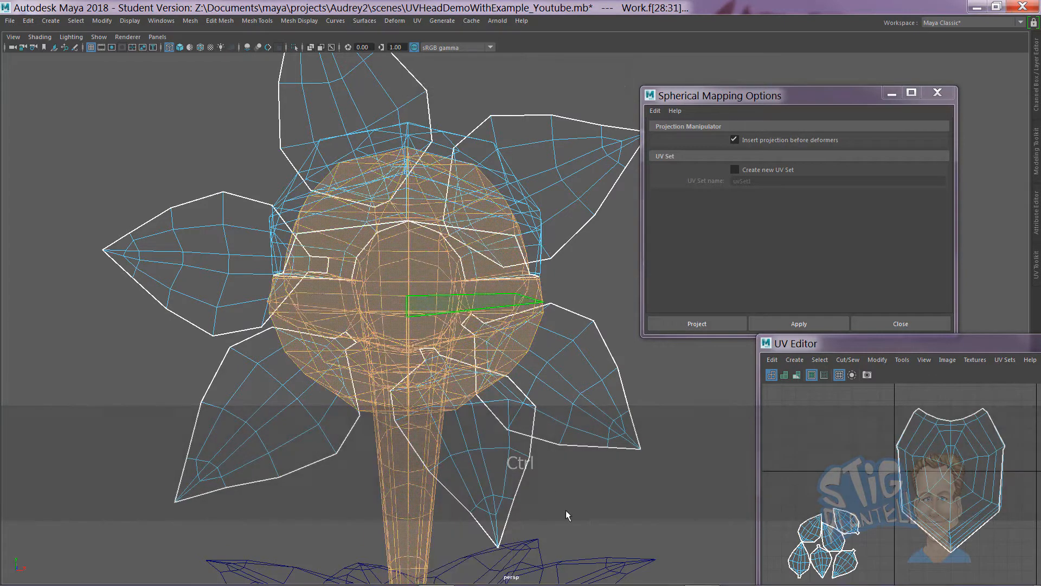
pyautogui.keyDown('ctrl'); pyautogui.moveTo(280, 353); pyautogui.dragTo(247, 315); pyautogui.keyUp('ctrl')
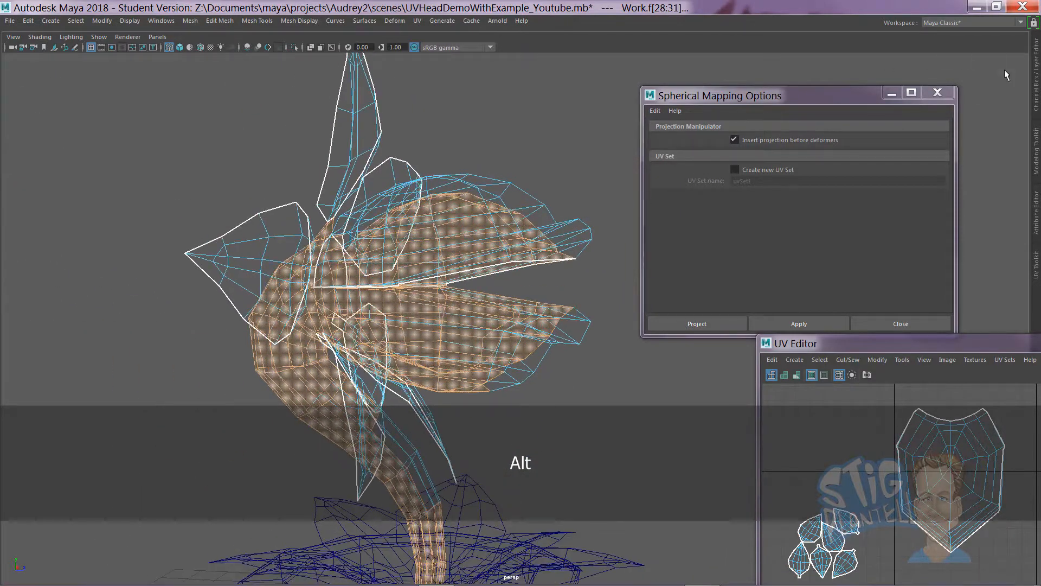
# - Close the Spherical Mapping Options window and set Camera Based Selection to Off
pyautogui.click(1036, 153)
pyautogui.click(936, 93)
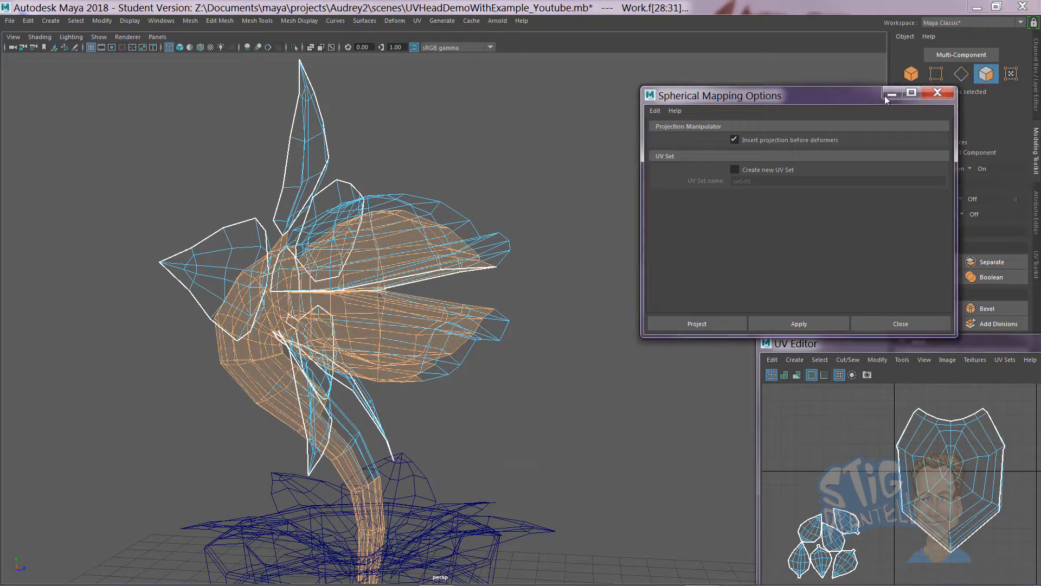
pyautogui.click(969, 169)
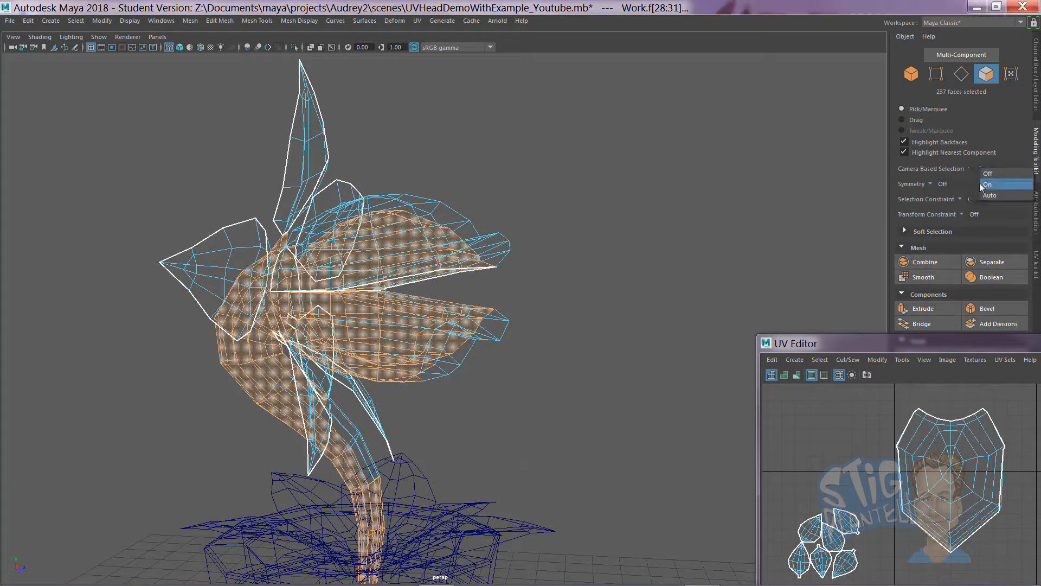
pyautogui.click(997, 184)
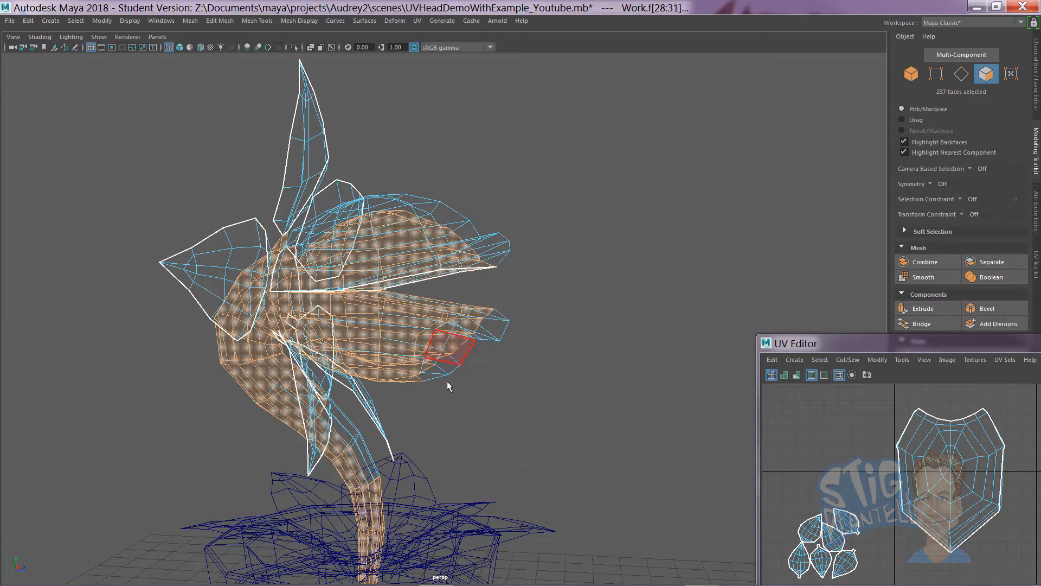
# - Box-deselect the lower jaw, back-of-head and stem faces, keeping the upper mouth interior selected
pyautogui.keyDown('alt'); pyautogui.moveTo(448, 386); pyautogui.dragTo(458, 385); pyautogui.keyUp('alt')
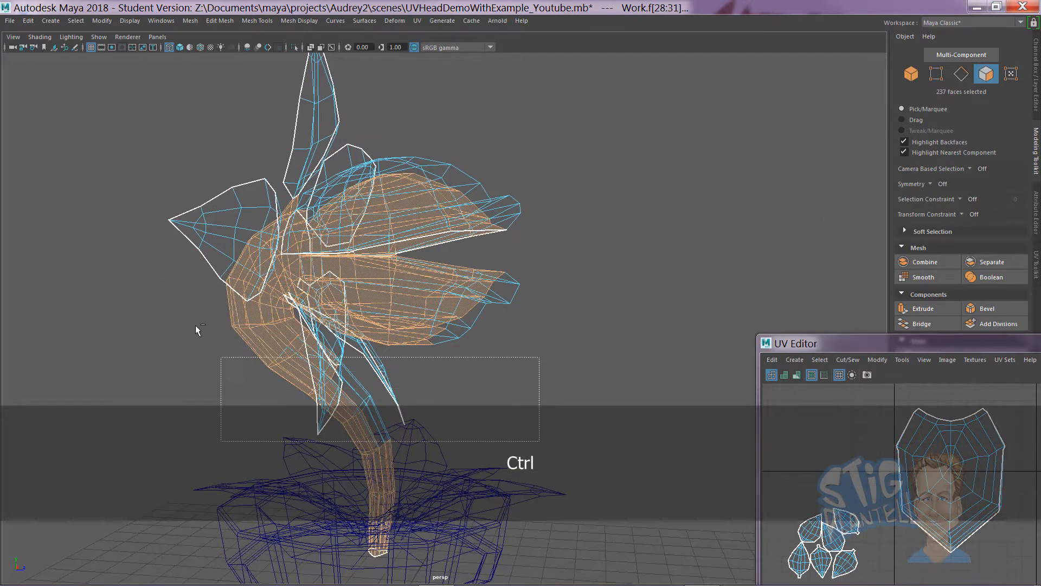
pyautogui.keyDown('ctrl'); pyautogui.moveTo(179, 266); pyautogui.dragTo(178, 259); pyautogui.keyUp('ctrl')
pyautogui.keyDown('ctrl'); pyautogui.moveTo(234, 180); pyautogui.dragTo(297, 271); pyautogui.keyUp('ctrl')
pyautogui.keyDown('alt'); pyautogui.moveTo(297, 271); pyautogui.dragTo(286, 236); pyautogui.keyUp('alt')
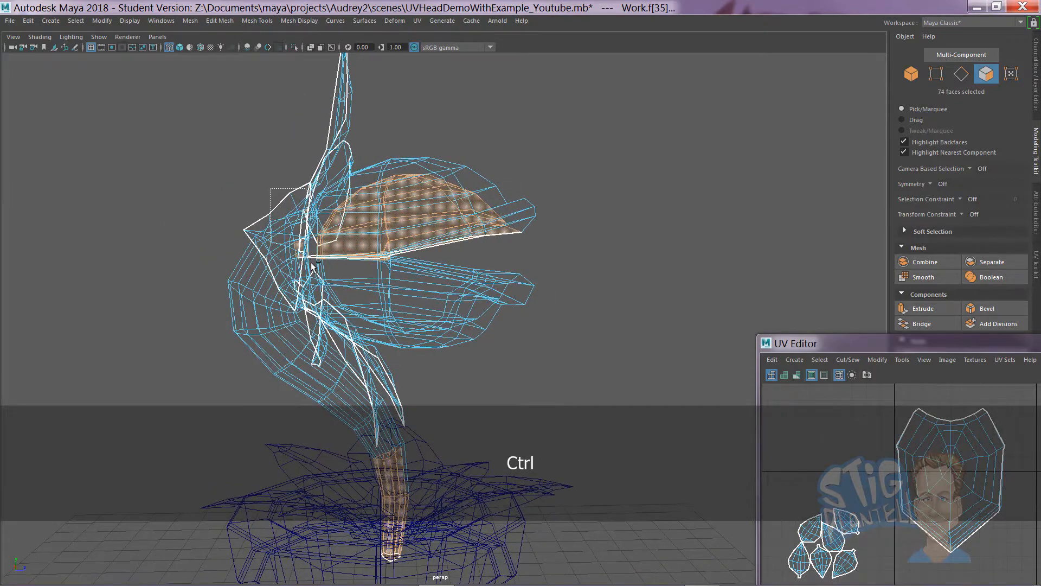
pyautogui.keyDown('alt'); pyautogui.moveTo(328, 301); pyautogui.dragTo(302, 289); pyautogui.keyUp('alt')
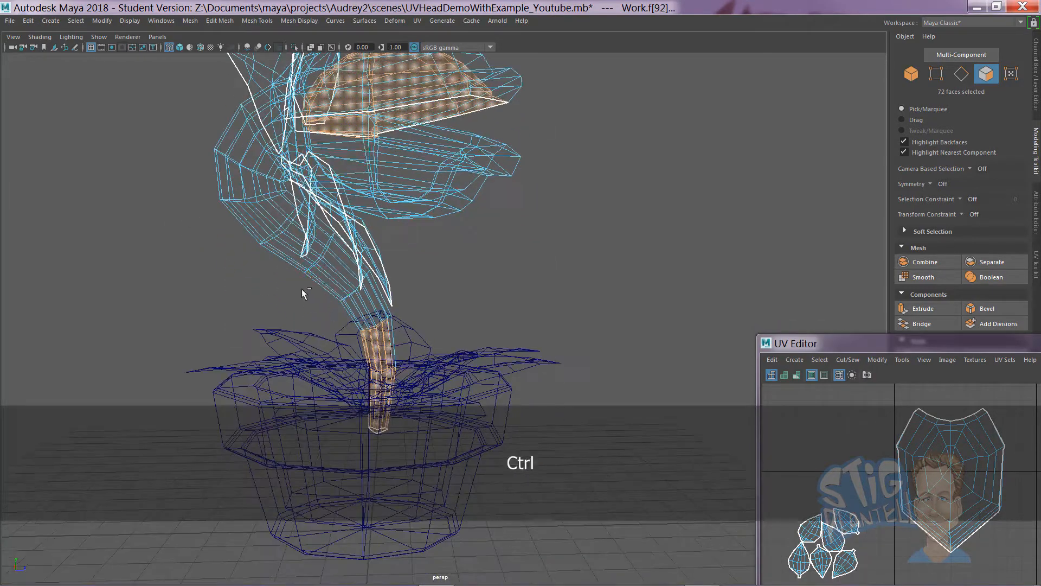
pyautogui.keyDown('ctrl'); pyautogui.moveTo(450, 459); pyautogui.dragTo(352, 317); pyautogui.keyUp('ctrl')
# - Return to shaded display, frame the selection and deselect stray faces at the first mouth corner
pyautogui.moveTo(352, 317)
pyautogui.keyDown('alt'); pyautogui.mouseDown()
pyautogui.moveTo(407, 422)
pyautogui.moveTo(430, 395)
pyautogui.moveTo(365, 400)
pyautogui.moveTo(475, 431)
pyautogui.moveTo(409, 372)
pyautogui.moveTo(408, 390)
pyautogui.moveTo(414, 365)
pyautogui.moveTo(299, 413)
pyautogui.moveTo(343, 388)
pyautogui.moveTo(469, 378)
pyautogui.mouseUp(); pyautogui.keyUp('alt')
pyautogui.press('5')
pyautogui.press('f')
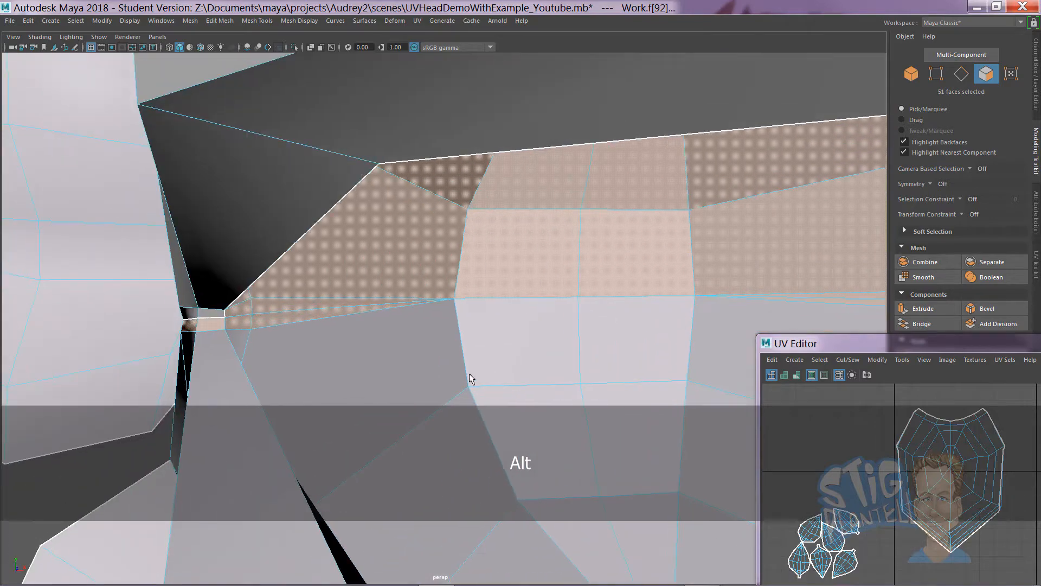
pyautogui.keyDown('alt'); pyautogui.moveTo(304, 357); pyautogui.dragTo(310, 325); pyautogui.keyUp('alt')
pyautogui.keyDown('ctrl'); pyautogui.click(447, 330); pyautogui.keyUp('ctrl')
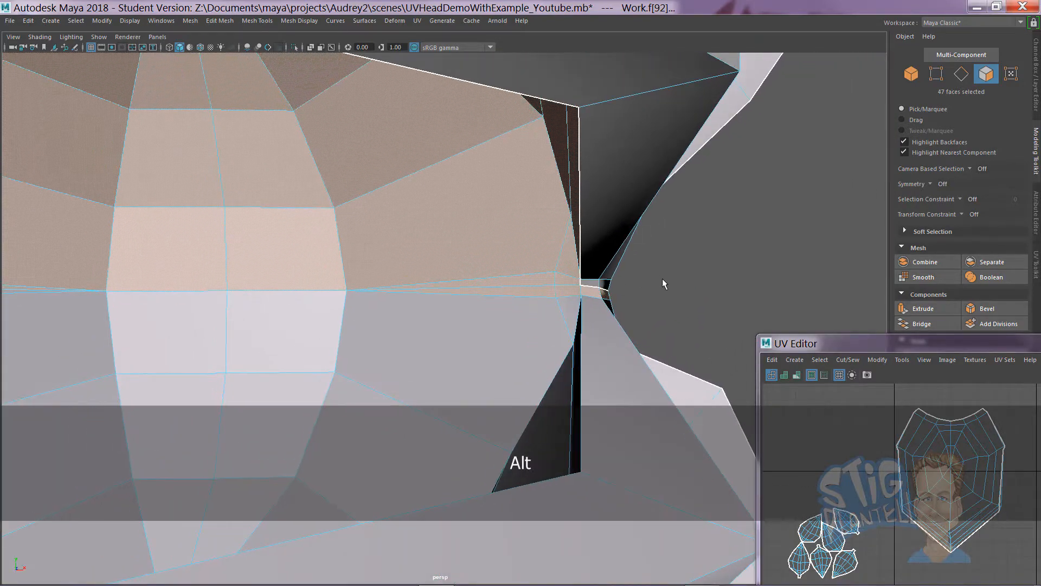
# - Deselect the stray faces at the opposite mouth corner and check the selected upper mouth interior from all sides
pyautogui.keyDown('ctrl'); pyautogui.click(592, 293); pyautogui.keyUp('ctrl')
pyautogui.keyDown('alt'); pyautogui.moveTo(592, 293); pyautogui.dragTo(480, 307); pyautogui.keyUp('alt')
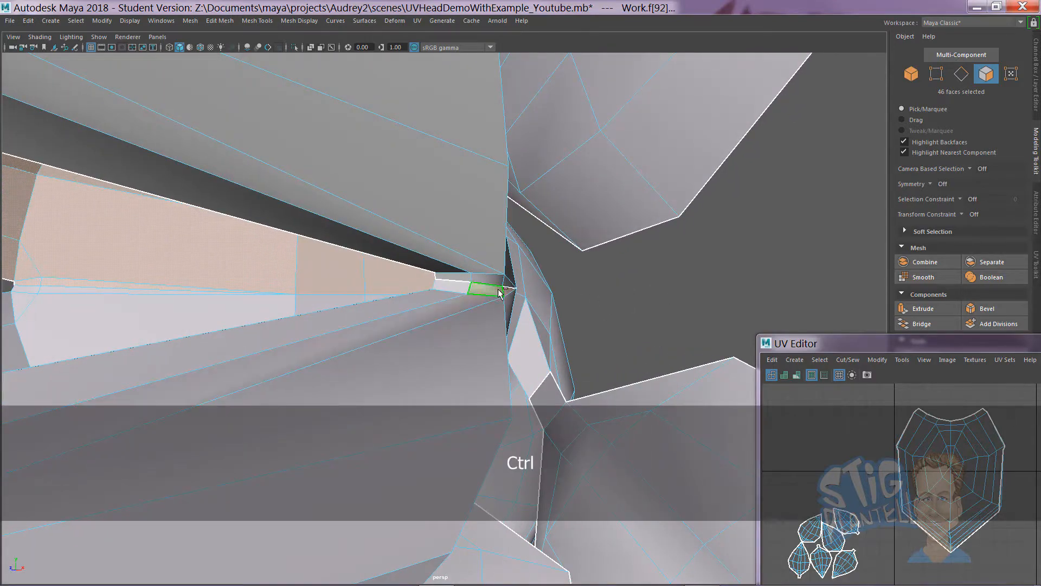
pyautogui.keyDown('alt'); pyautogui.moveTo(416, 318); pyautogui.dragTo(312, 341); pyautogui.keyUp('alt')
pyautogui.keyDown('alt'); pyautogui.moveTo(312, 341); pyautogui.dragTo(308, 326, button='middle'); pyautogui.keyUp('alt')
pyautogui.keyDown('alt'); pyautogui.moveTo(308, 326); pyautogui.dragTo(167, 293); pyautogui.keyUp('alt')
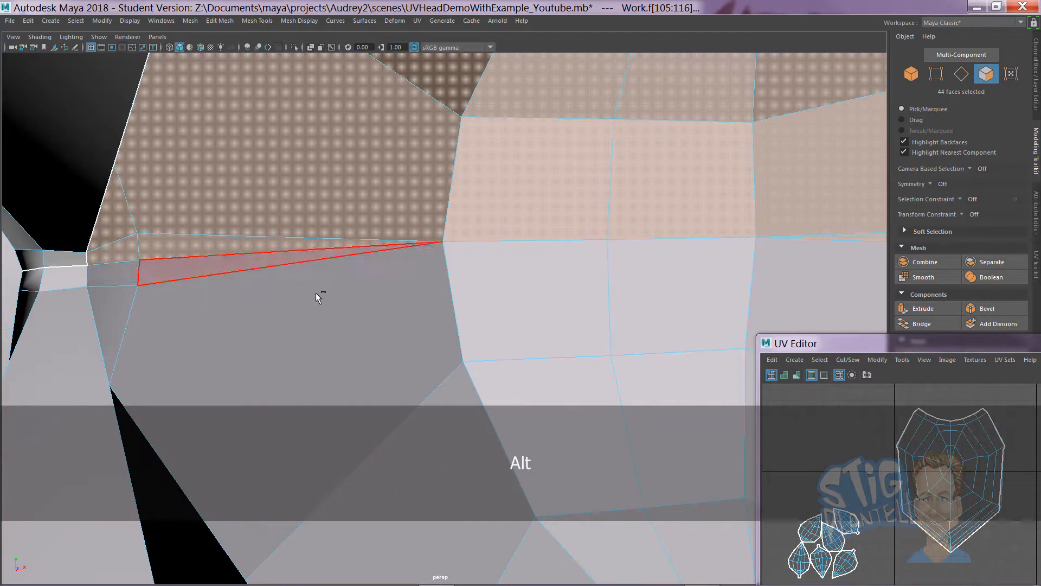
pyautogui.keyDown('alt'); pyautogui.moveTo(317, 293); pyautogui.dragTo(383, 307); pyautogui.keyUp('alt')
pyautogui.keyDown('alt'); pyautogui.moveTo(383, 307); pyautogui.dragTo(216, 311, button='right'); pyautogui.keyUp('alt')
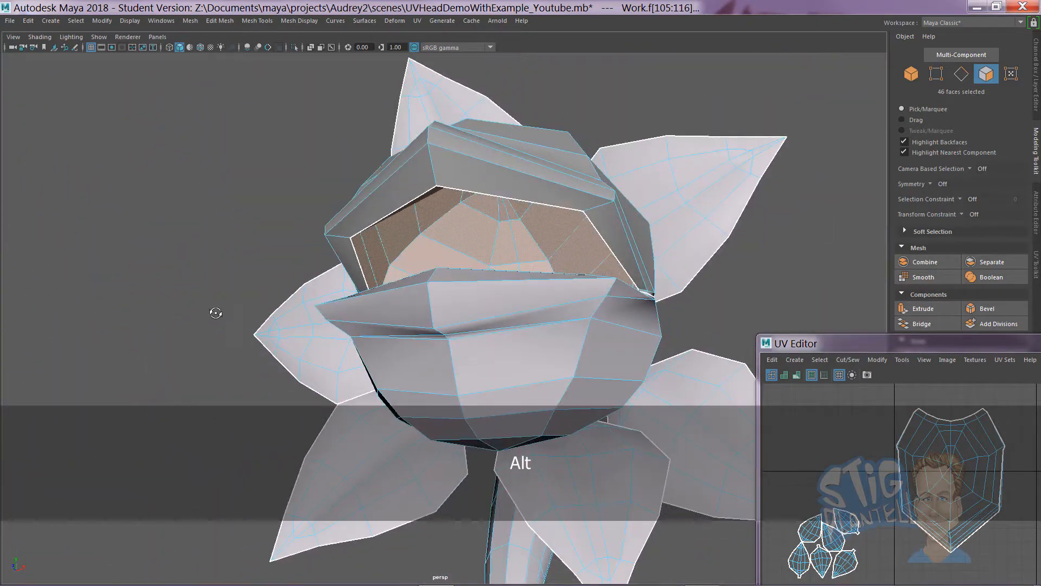
# - Check the upper mouth interior selection in wireframe and shaded display, then apply a spherical UV projection to those faces
pyautogui.keyDown('alt'); pyautogui.moveTo(216, 311); pyautogui.dragTo(323, 337); pyautogui.keyUp('alt')
pyautogui.keyDown('alt'); pyautogui.moveTo(323, 337); pyautogui.dragTo(242, 320, button='middle'); pyautogui.keyUp('alt')
pyautogui.keyDown('alt'); pyautogui.moveTo(242, 320); pyautogui.dragTo(310, 333, button='right'); pyautogui.keyUp('alt')
pyautogui.keyDown('alt'); pyautogui.moveTo(311, 333); pyautogui.dragTo(292, 344); pyautogui.keyUp('alt')
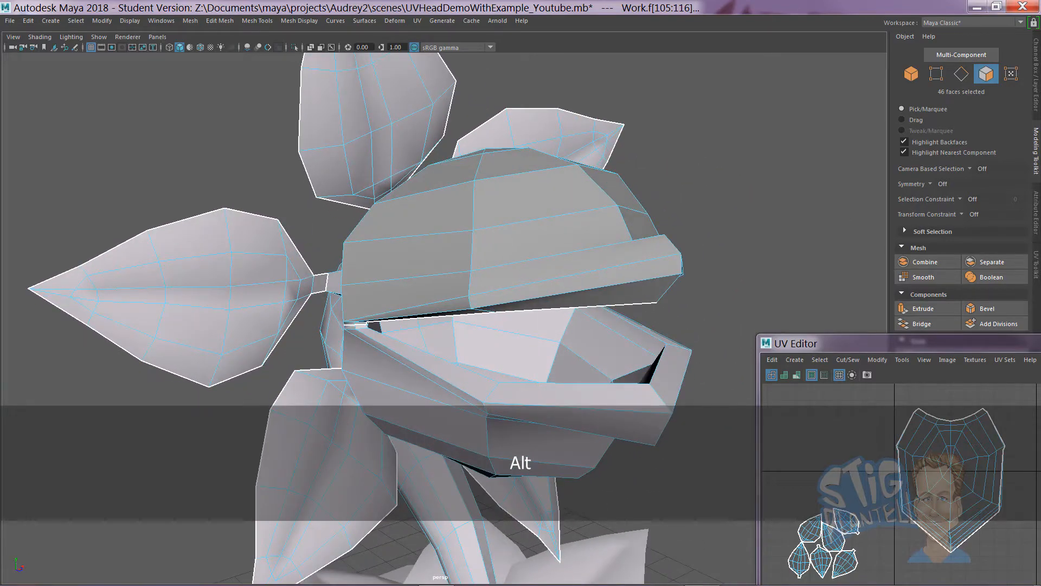
pyautogui.press('4')
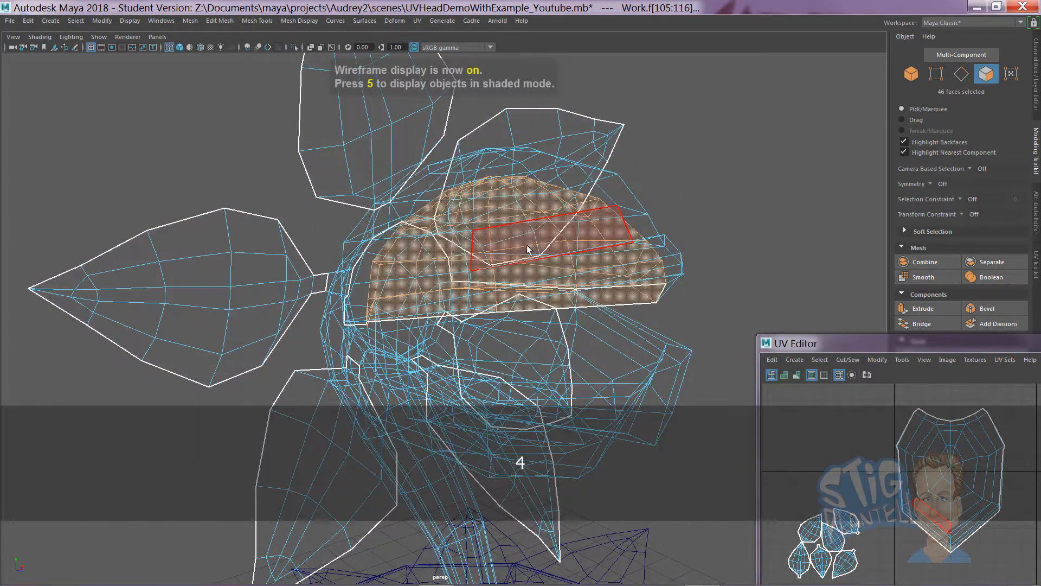
pyautogui.keyDown('alt'); pyautogui.moveTo(530, 246); pyautogui.dragTo(637, 253); pyautogui.keyUp('alt')
pyautogui.press('5')
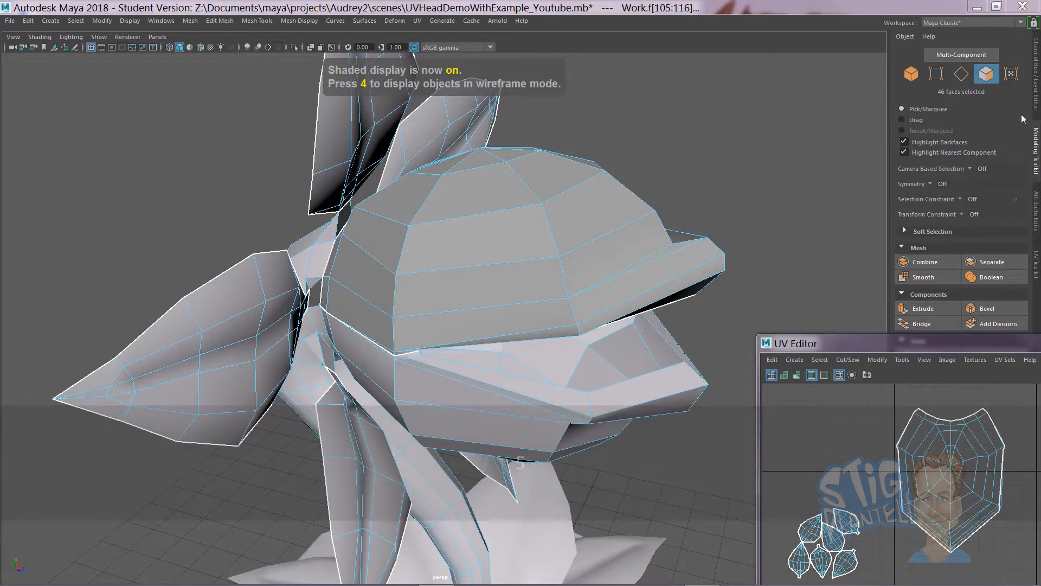
pyautogui.moveTo(732, 76); pyautogui.dragTo(794, 39)
pyautogui.click(849, 273)
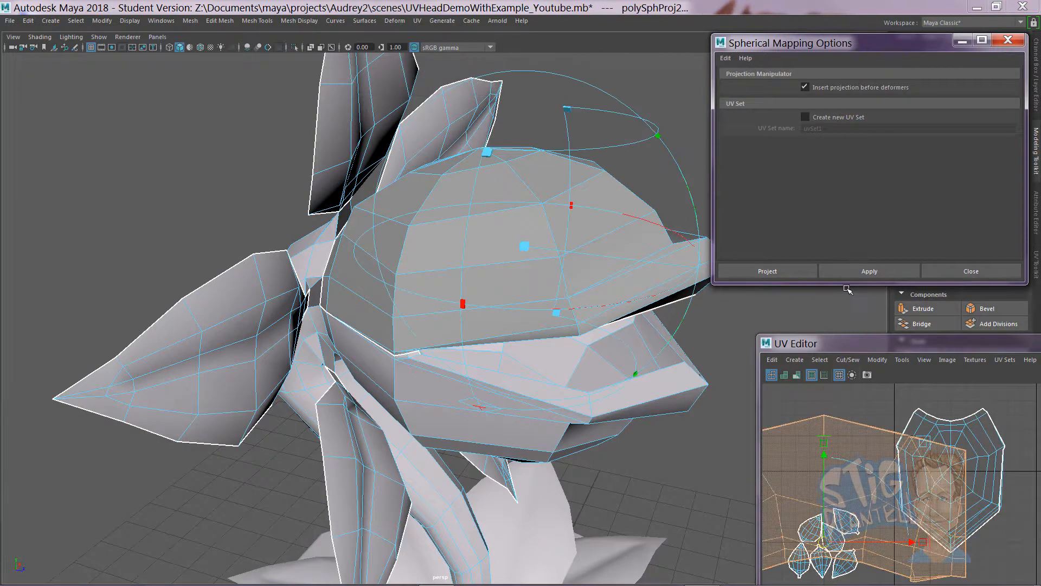
# - Shrink the Spherical Mapping Options window and rotate the spherical projection around the upper mouth interior
pyautogui.moveTo(850, 286); pyautogui.dragTo(847, 160)
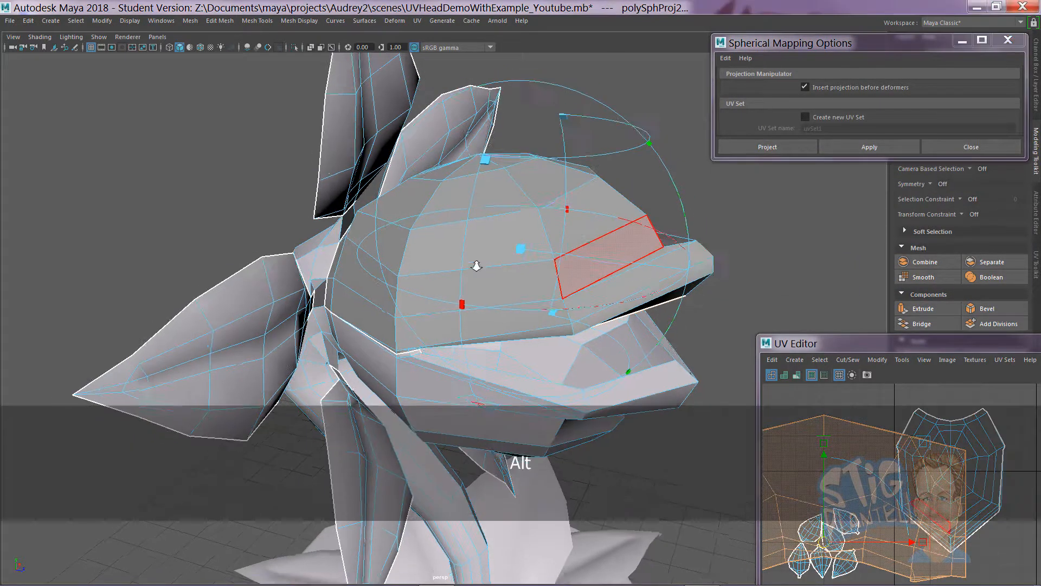
pyautogui.keyDown('alt'); pyautogui.moveTo(477, 266); pyautogui.dragTo(453, 272, button='right'); pyautogui.keyUp('alt')
pyautogui.keyDown('alt'); pyautogui.moveTo(456, 285); pyautogui.dragTo(470, 259); pyautogui.keyUp('alt')
pyautogui.keyDown('alt'); pyautogui.moveTo(470, 259); pyautogui.dragTo(487, 337, button='right'); pyautogui.keyUp('alt')
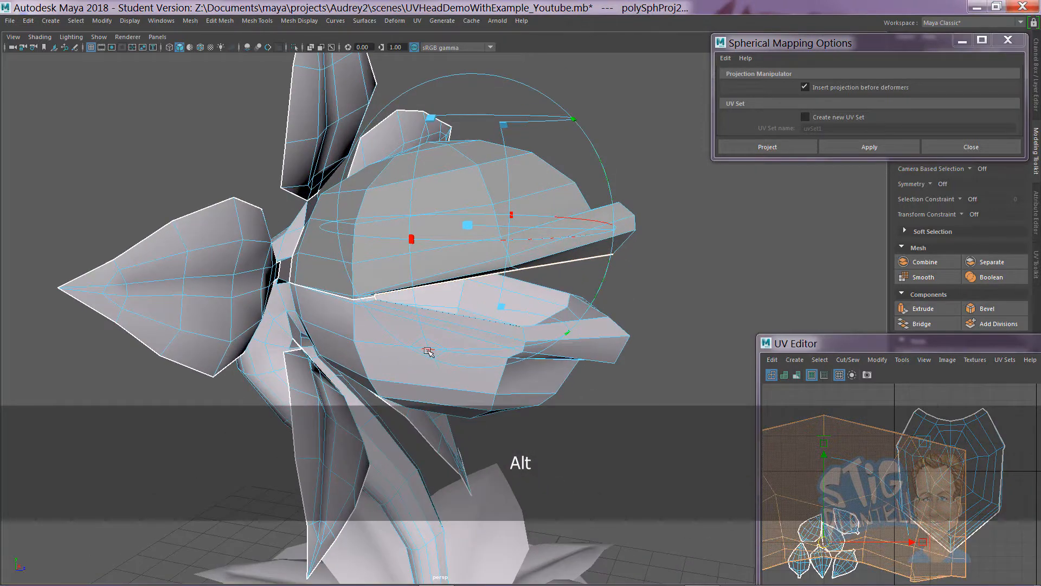
pyautogui.keyDown('alt'); pyautogui.moveTo(500, 302); pyautogui.dragTo(473, 175); pyautogui.keyUp('alt')
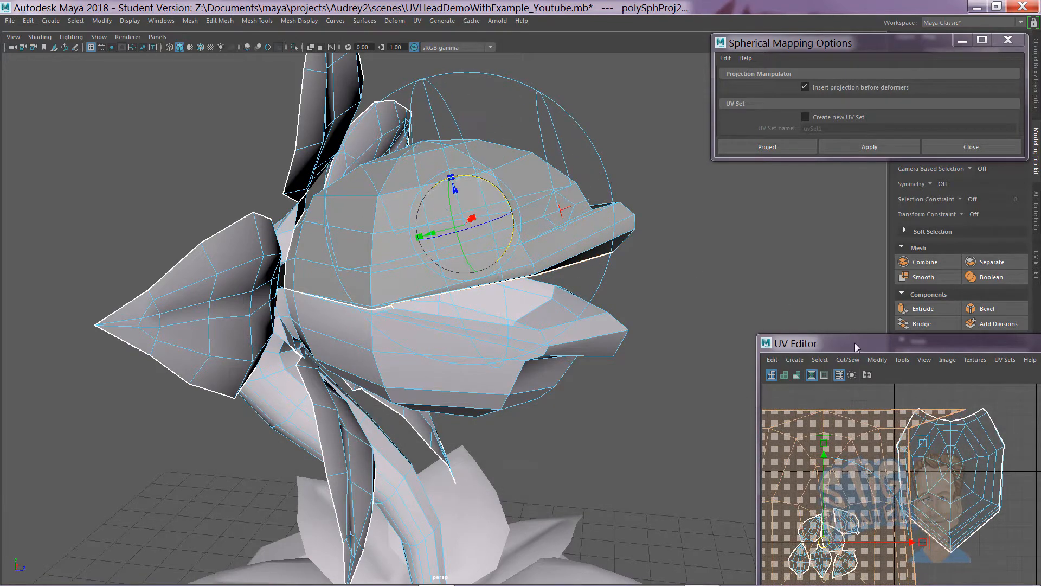
# - Adjust the spherical projection until the mouth interior forms one compact radial UV shell, and place it beside the upper head shell
pyautogui.moveTo(857, 347); pyautogui.dragTo(774, 244)
pyautogui.keyDown('alt'); pyautogui.moveTo(781, 350); pyautogui.dragTo(853, 358, button='middle'); pyautogui.keyUp('alt')
pyautogui.keyDown('alt'); pyautogui.moveTo(853, 358); pyautogui.dragTo(740, 362, button='right'); pyautogui.keyUp('alt')
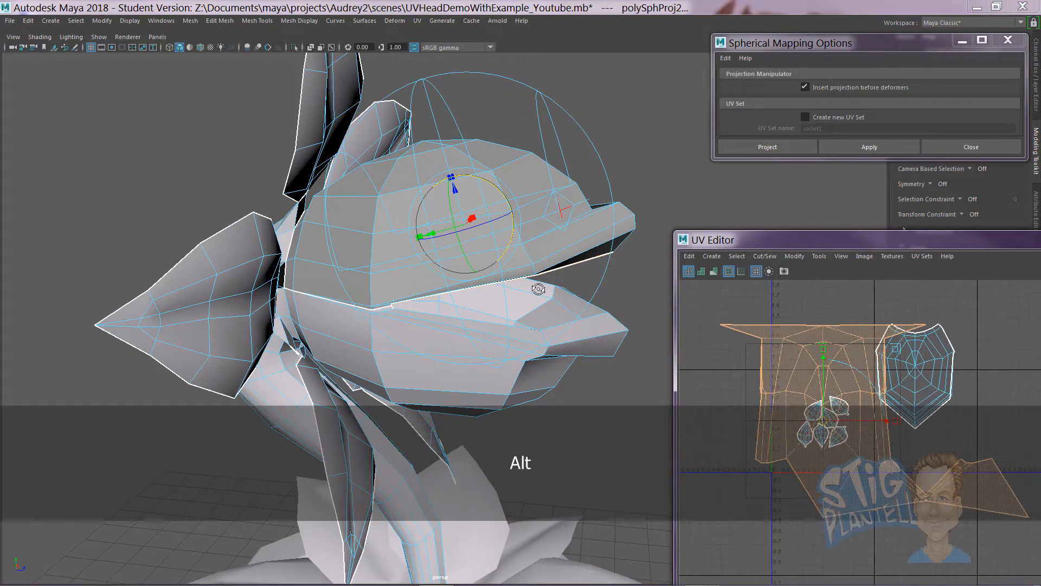
pyautogui.keyDown('alt'); pyautogui.moveTo(538, 289); pyautogui.dragTo(481, 287); pyautogui.keyUp('alt')
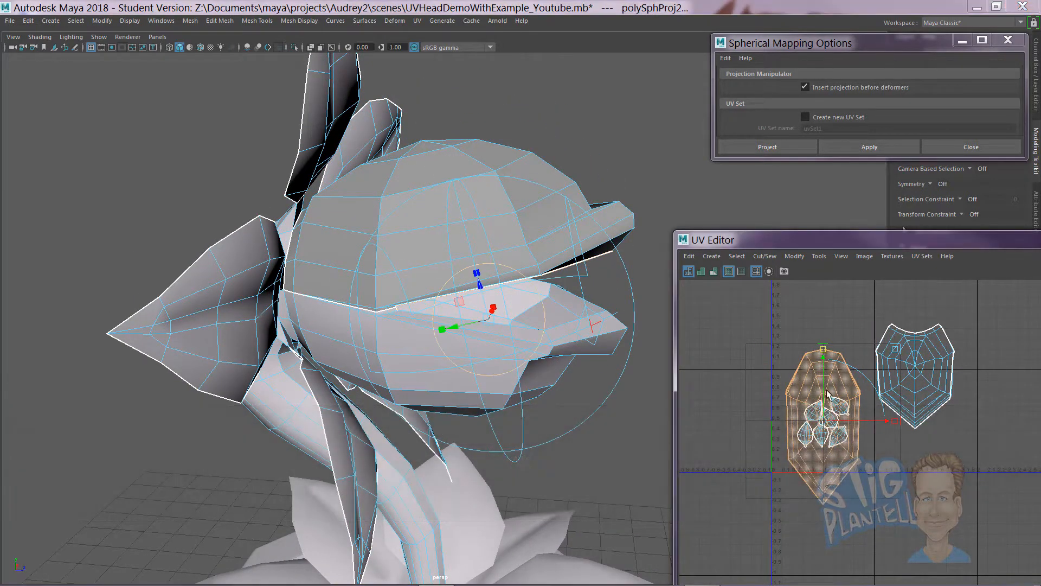
pyautogui.press('w')
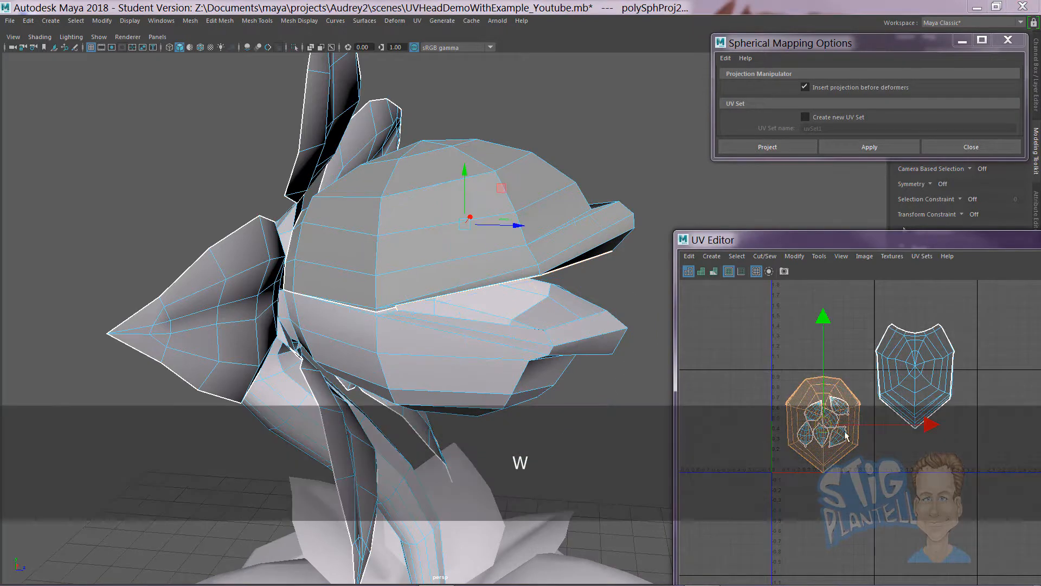
pyautogui.moveTo(967, 452); pyautogui.dragTo(1013, 405)
# - Switch to UV shell selection and select the connected lower jaw, back-of-head and stem shell, viewed in wireframe
pyautogui.keyDown('alt'); pyautogui.moveTo(347, 358); pyautogui.dragTo(450, 332); pyautogui.keyUp('alt')
pyautogui.rightClick(452, 332)
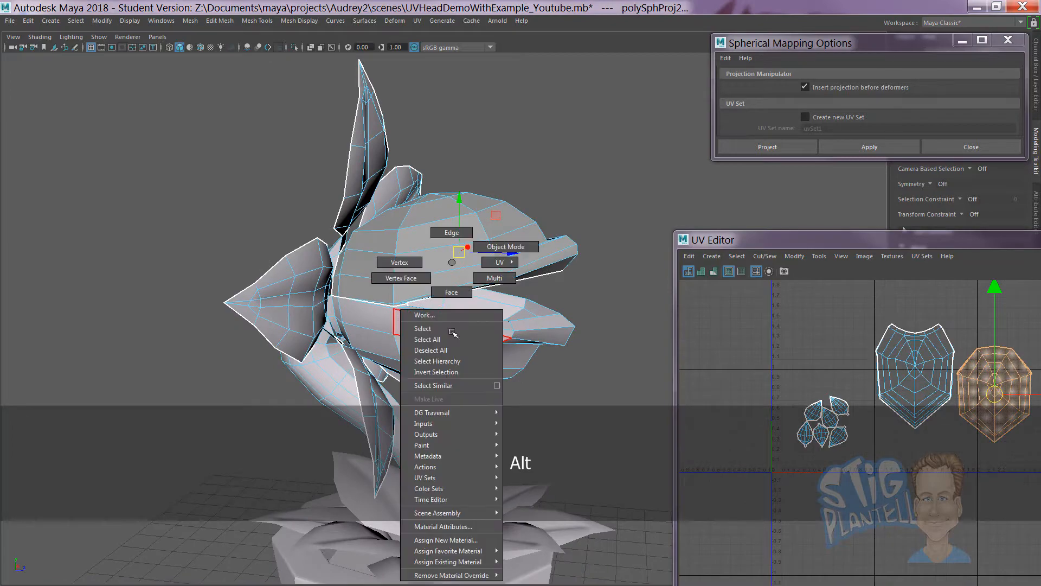
pyautogui.click(494, 262)
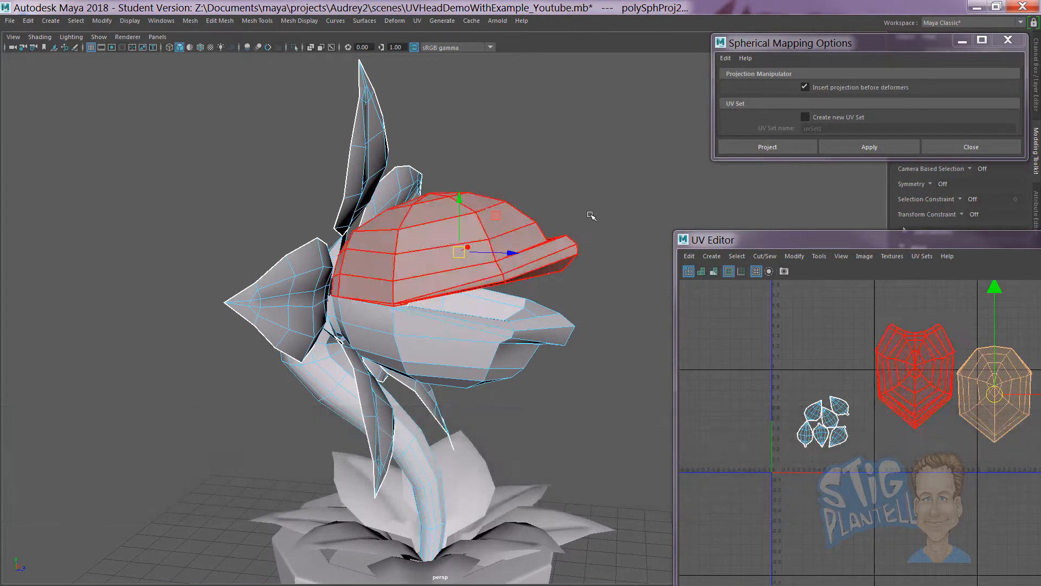
pyautogui.click(464, 354)
pyautogui.keyDown('alt'); pyautogui.moveTo(465, 354); pyautogui.dragTo(415, 299); pyautogui.keyUp('alt')
pyautogui.moveTo(425, 296)
pyautogui.keyDown('alt'); pyautogui.mouseDown()
pyautogui.moveTo(421, 265)
pyautogui.moveTo(444, 275)
pyautogui.moveTo(415, 279)
pyautogui.moveTo(413, 292)
pyautogui.mouseUp(); pyautogui.keyUp('alt')
pyautogui.press('4')
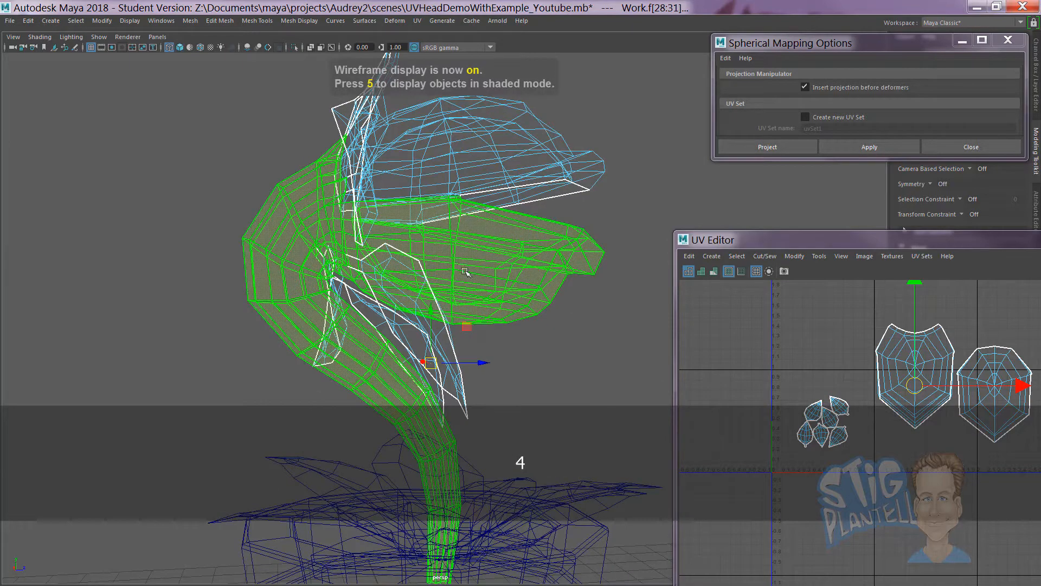
# - Switch to face selection and box-deselect the lower jaw, keeping the back of the head and the stem selected
pyautogui.keyDown('ctrl'); pyautogui.moveTo(640, 153); pyautogui.dragTo(432, 296); pyautogui.keyUp('ctrl')
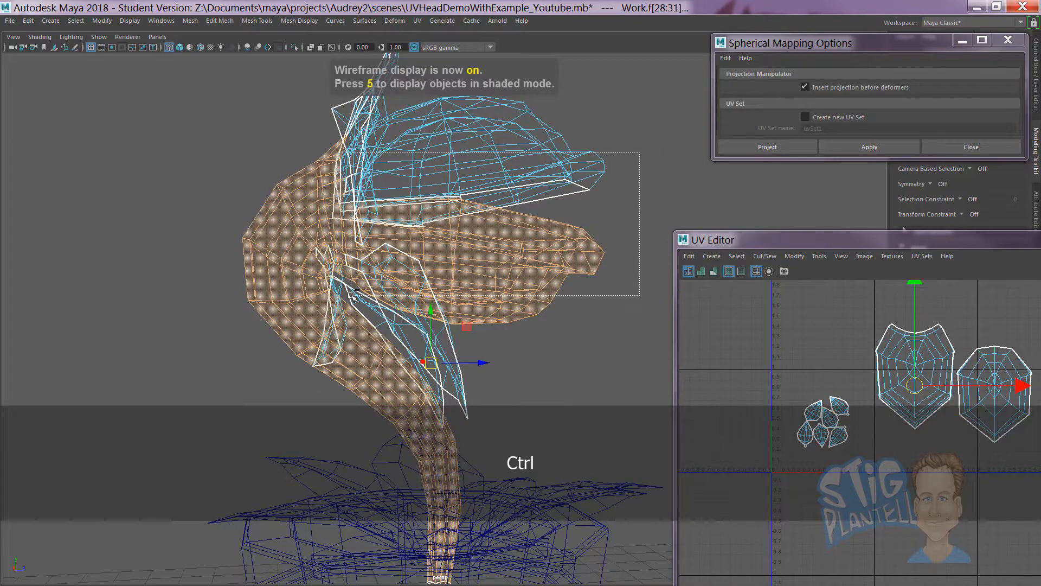
pyautogui.keyDown('ctrl'); pyautogui.moveTo(352, 295); pyautogui.dragTo(375, 290); pyautogui.keyUp('ctrl')
pyautogui.hotkey('ctrl', 'z')
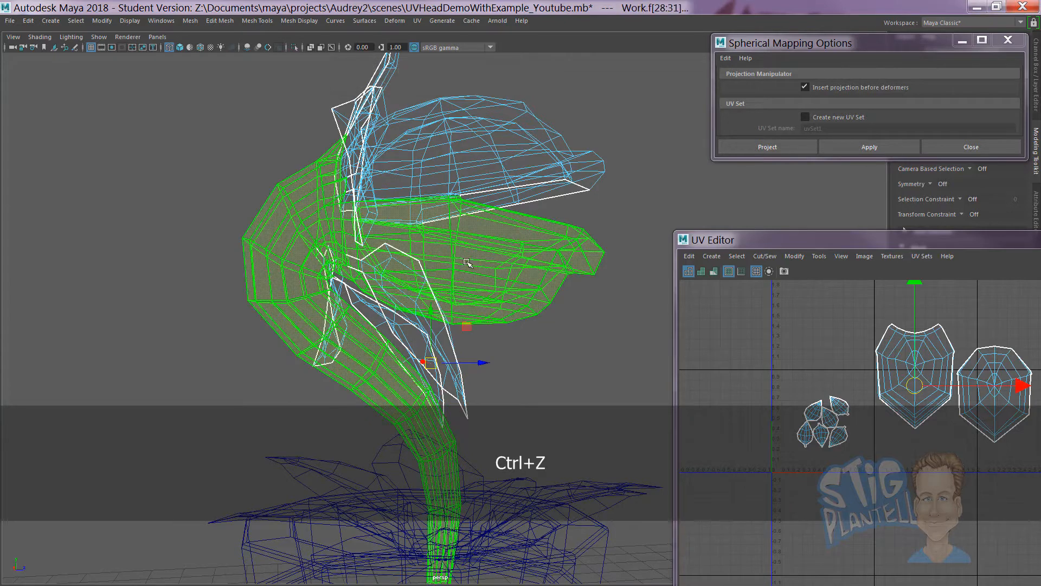
pyautogui.moveTo(465, 288); pyautogui.dragTo(472, 292, button='right')
pyautogui.hotkey('ctrl', 'z')
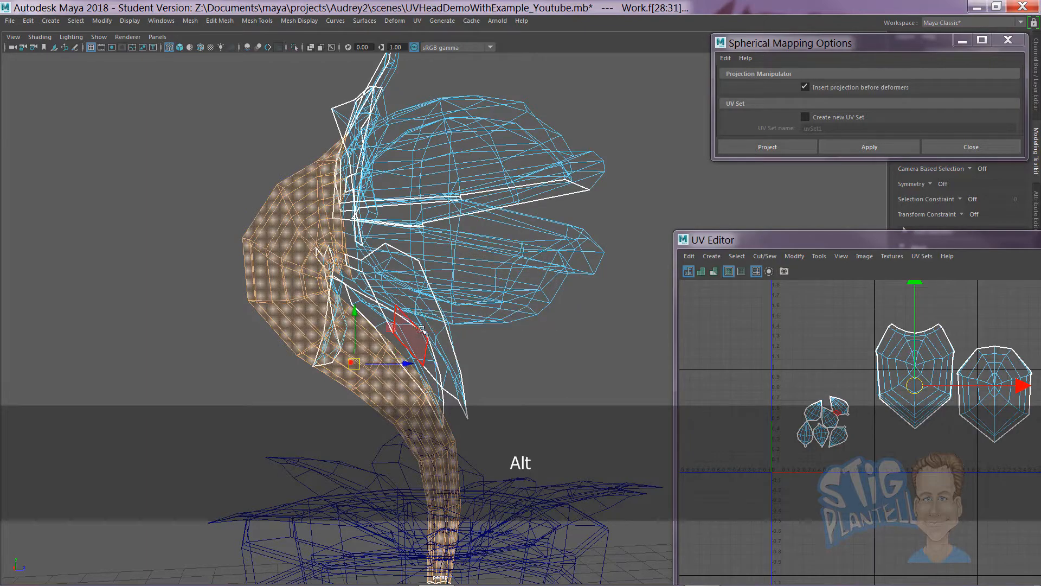
# - Return to shaded display and deselect the stray jaw and leaf-base faces around the back of the head
pyautogui.moveTo(421, 329)
pyautogui.keyDown('alt'); pyautogui.mouseDown()
pyautogui.moveTo(536, 342)
pyautogui.moveTo(425, 260)
pyautogui.moveTo(452, 308)
pyautogui.moveTo(453, 337)
pyautogui.moveTo(493, 325)
pyautogui.moveTo(360, 316)
pyautogui.moveTo(376, 326)
pyautogui.moveTo(444, 228)
pyautogui.moveTo(376, 192)
pyautogui.mouseUp(); pyautogui.keyUp('alt')
pyautogui.press('5')
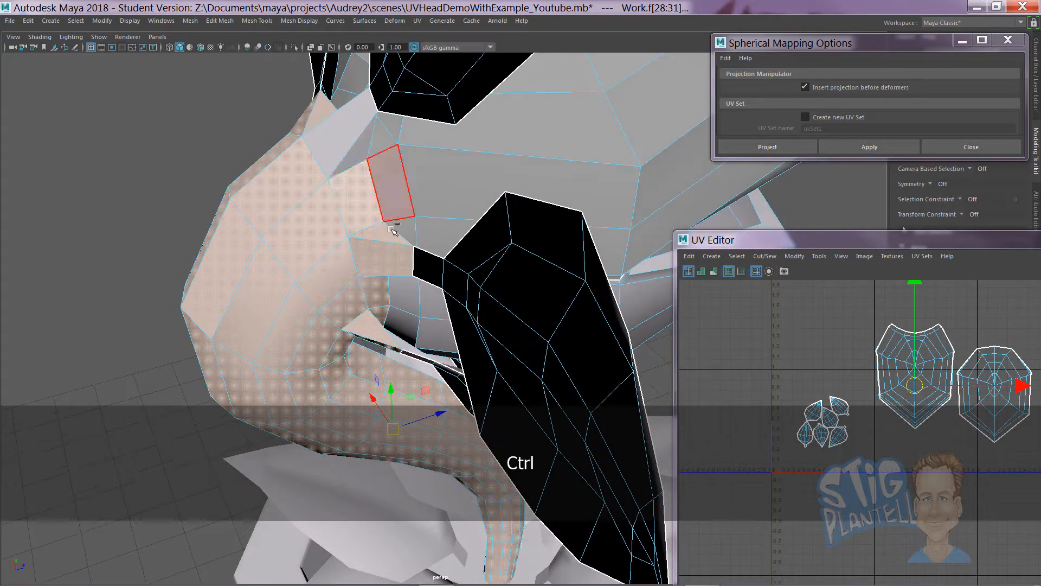
pyautogui.keyDown('alt'); pyautogui.moveTo(401, 233); pyautogui.dragTo(399, 128); pyautogui.keyUp('alt')
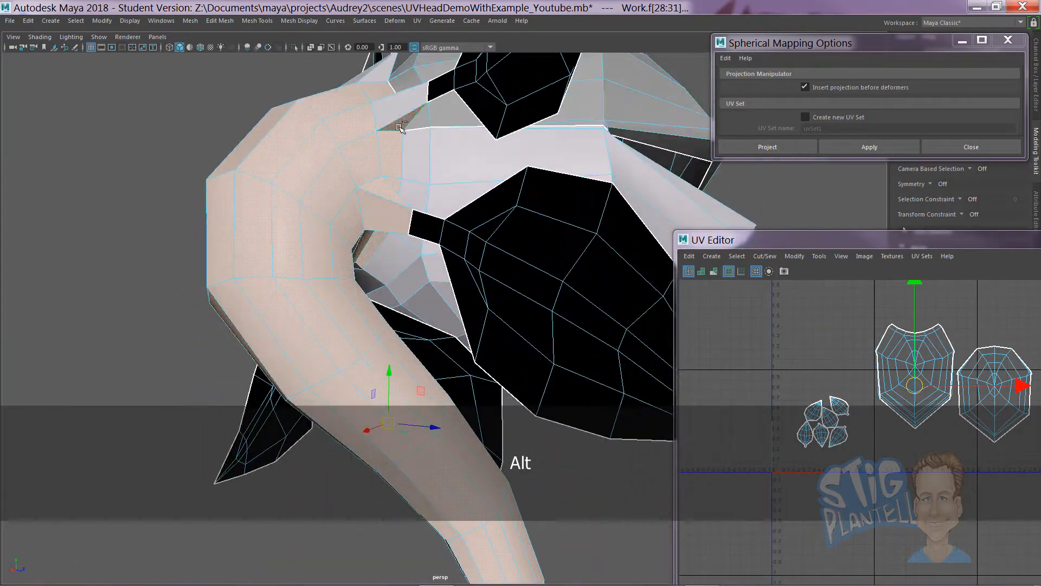
pyautogui.moveTo(387, 218)
pyautogui.keyDown('alt'); pyautogui.mouseDown()
pyautogui.moveTo(467, 238)
pyautogui.moveTo(418, 206)
pyautogui.moveTo(389, 223)
pyautogui.mouseUp(); pyautogui.keyUp('alt')
pyautogui.keyDown('alt'); pyautogui.moveTo(336, 264); pyautogui.dragTo(424, 285); pyautogui.keyUp('alt')
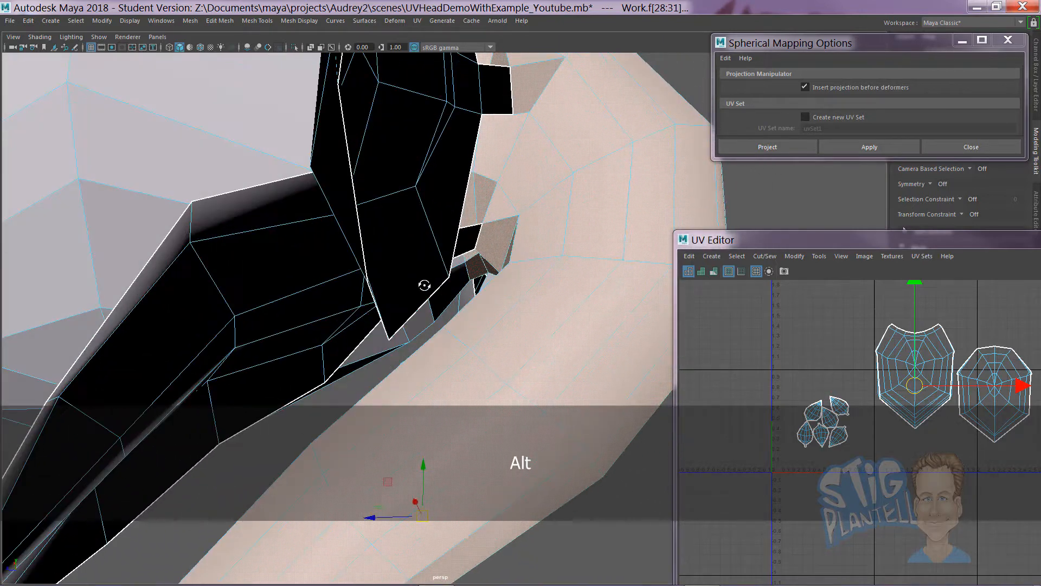
pyautogui.keyDown('alt'); pyautogui.moveTo(506, 214); pyautogui.dragTo(393, 267); pyautogui.keyUp('alt')
pyautogui.keyDown('alt'); pyautogui.moveTo(313, 300); pyautogui.dragTo(443, 273); pyautogui.keyUp('alt')
# - Deselect the remaining leaf-socket faces on both sides of the head and check that only the stem stays selected
pyautogui.keyDown('alt'); pyautogui.moveTo(376, 221); pyautogui.dragTo(319, 233); pyautogui.keyUp('alt')
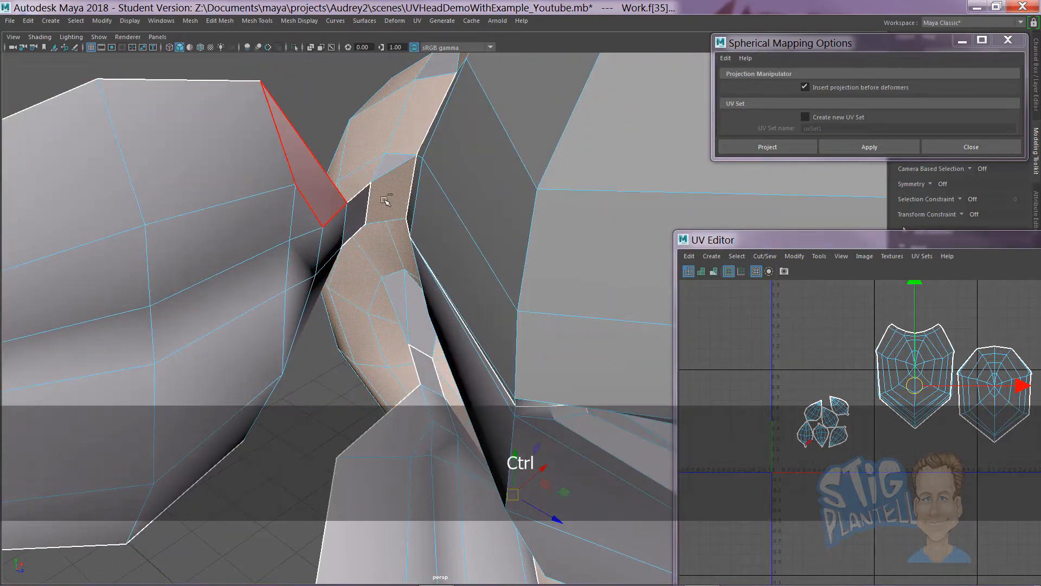
pyautogui.keyDown('alt'); pyautogui.moveTo(461, 155); pyautogui.dragTo(481, 137); pyautogui.keyUp('alt')
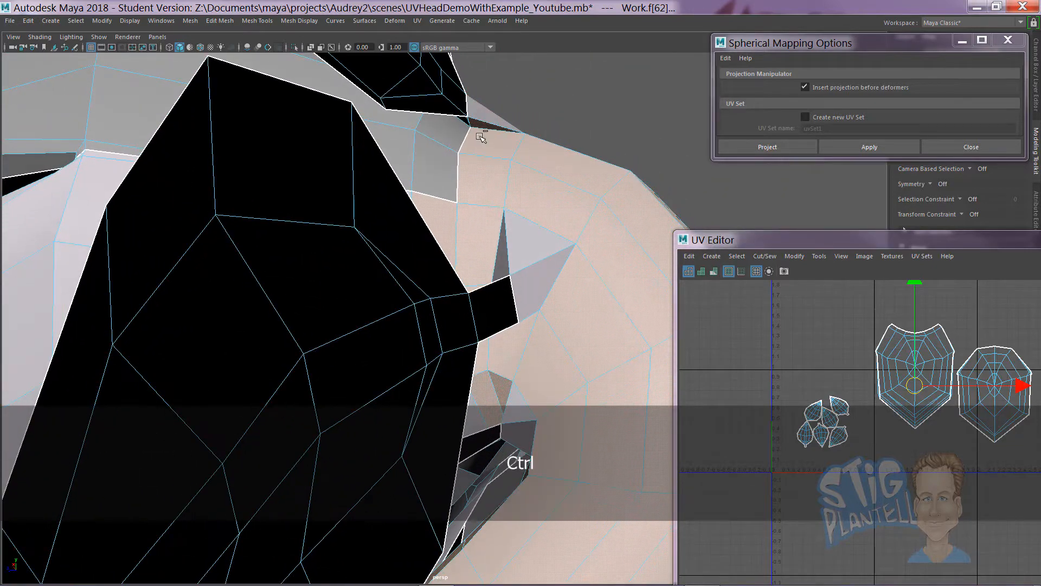
pyautogui.keyDown('alt'); pyautogui.moveTo(504, 202); pyautogui.dragTo(379, 319); pyautogui.keyUp('alt')
pyautogui.keyDown('alt'); pyautogui.moveTo(412, 363); pyautogui.dragTo(328, 299); pyautogui.keyUp('alt')
pyautogui.keyDown('alt'); pyautogui.moveTo(379, 323); pyautogui.dragTo(169, 299); pyautogui.keyUp('alt')
pyautogui.press('4')
pyautogui.press('5')
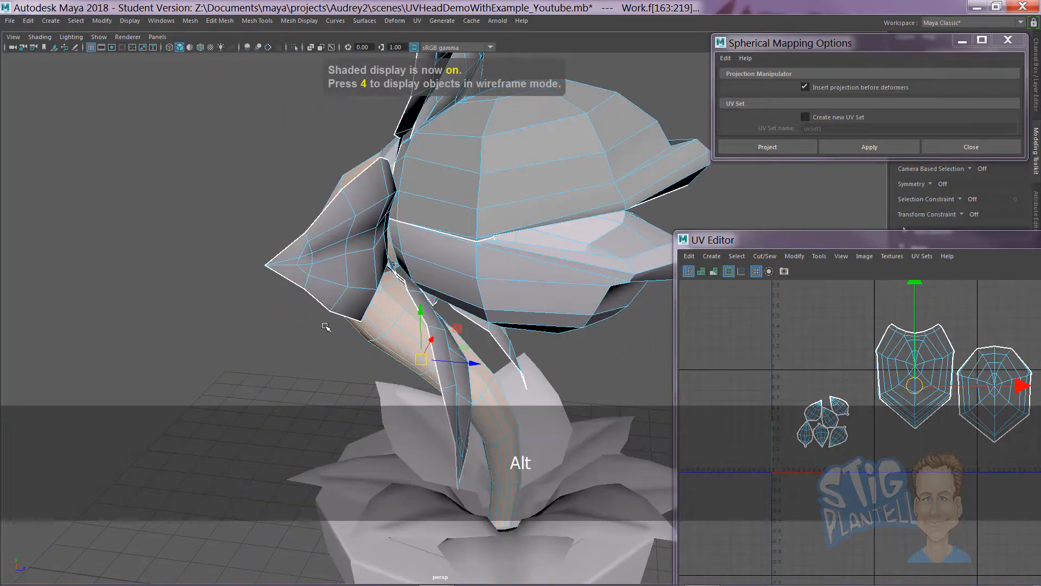
pyautogui.moveTo(326, 327)
pyautogui.keyDown('alt'); pyautogui.mouseDown()
pyautogui.moveTo(284, 302)
pyautogui.moveTo(212, 325)
pyautogui.moveTo(222, 322)
pyautogui.mouseUp(); pyautogui.keyUp('alt')
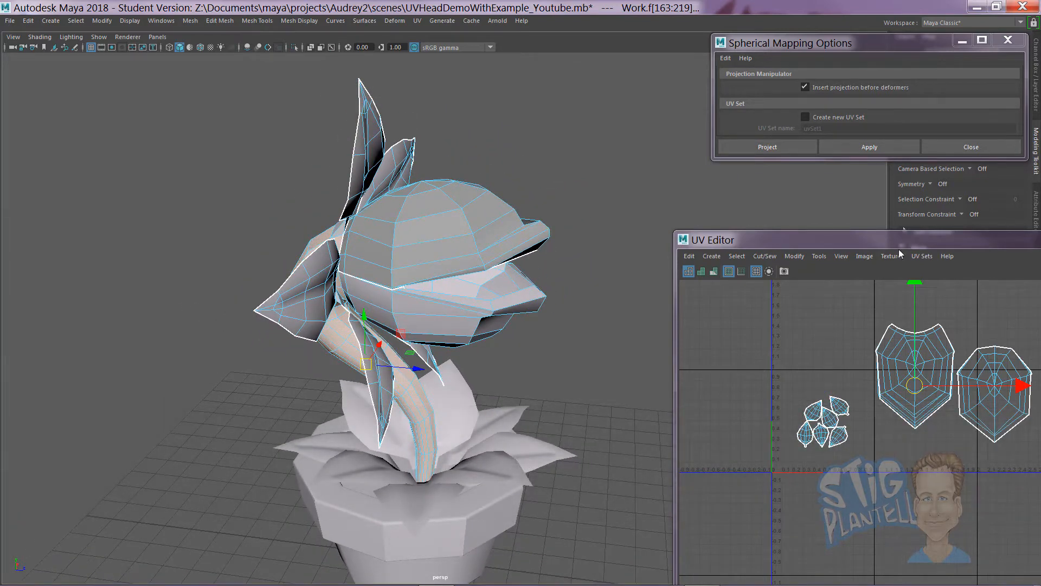
# - Apply Automatic Mapping with 3 planes to the selected stem faces
pyautogui.press('space')
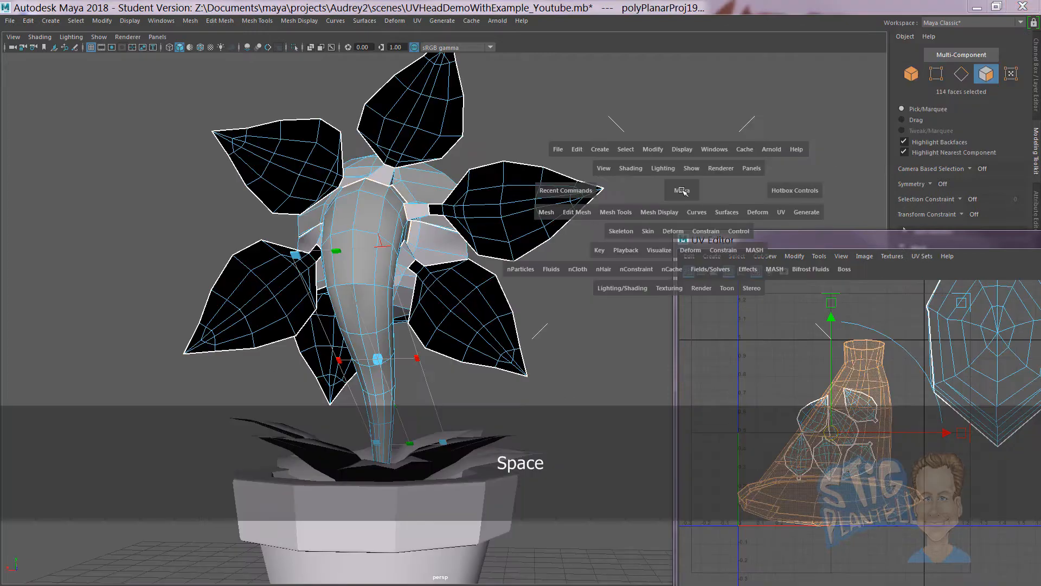
pyautogui.click(781, 212)
pyautogui.click(893, 279)
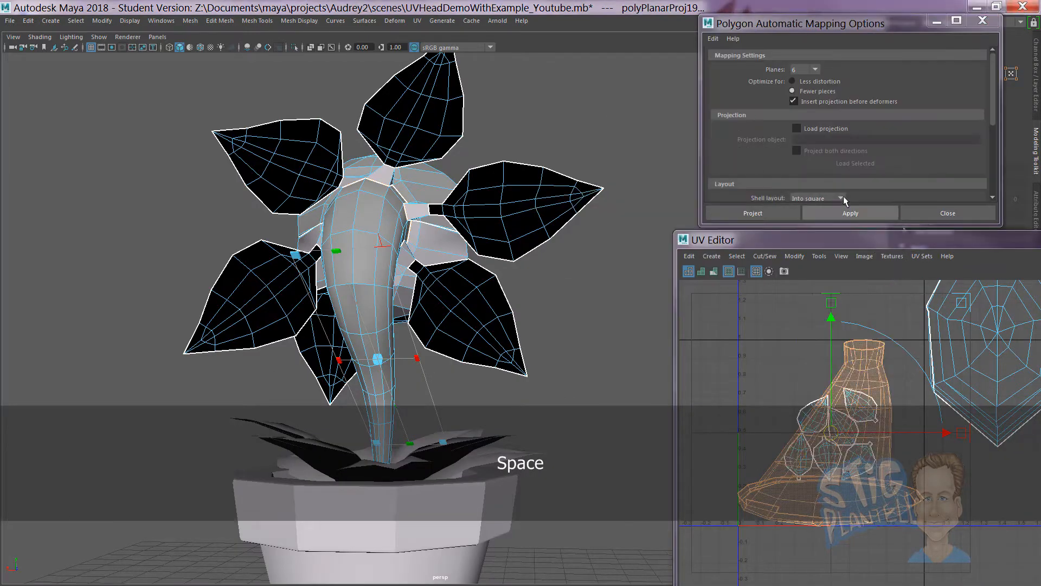
pyautogui.click(816, 69)
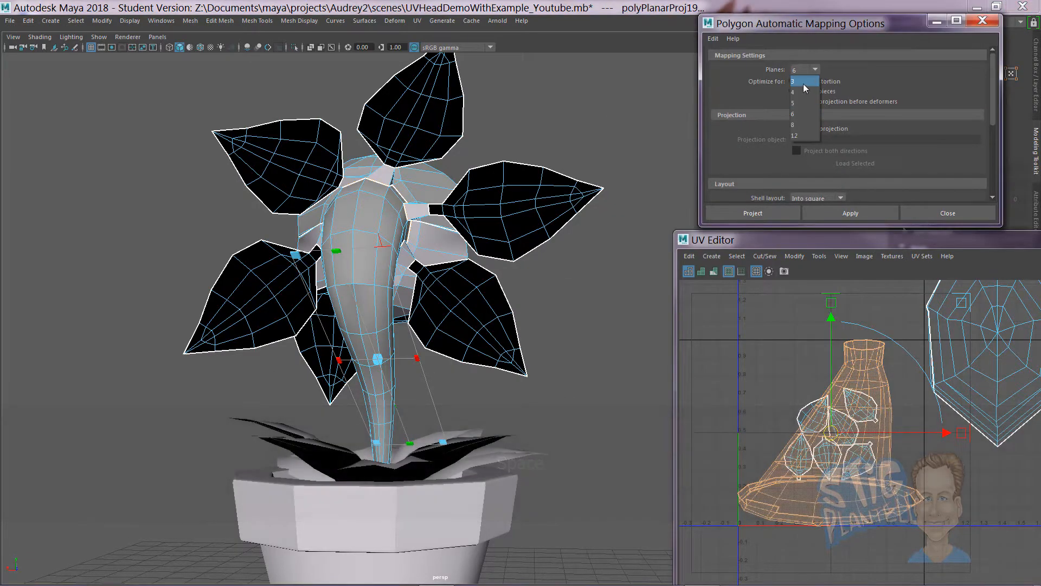
pyautogui.click(804, 83)
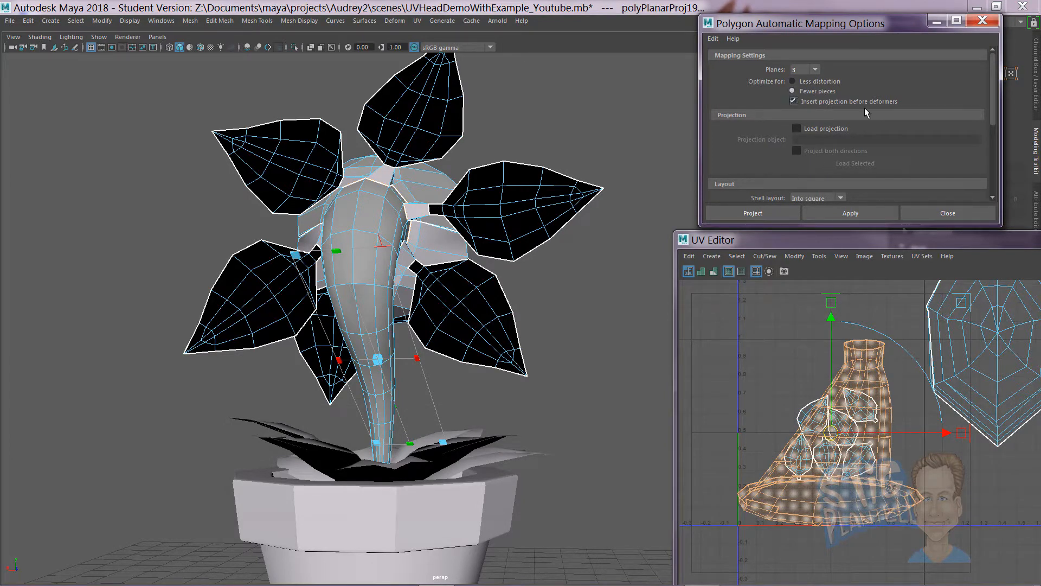
pyautogui.click(837, 213)
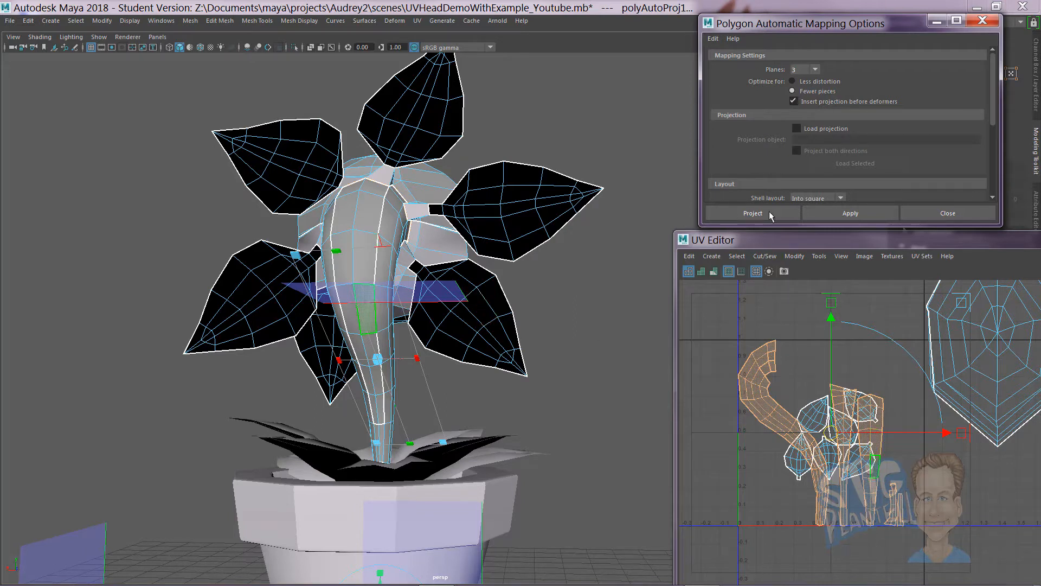
# - Reposition the UV Editor and try to move the stem's UV shells down, away from the leaf shells
pyautogui.moveTo(809, 246); pyautogui.dragTo(737, 114)
pyautogui.keyDown('alt'); pyautogui.moveTo(735, 266); pyautogui.dragTo(818, 340, button='right'); pyautogui.keyUp('alt')
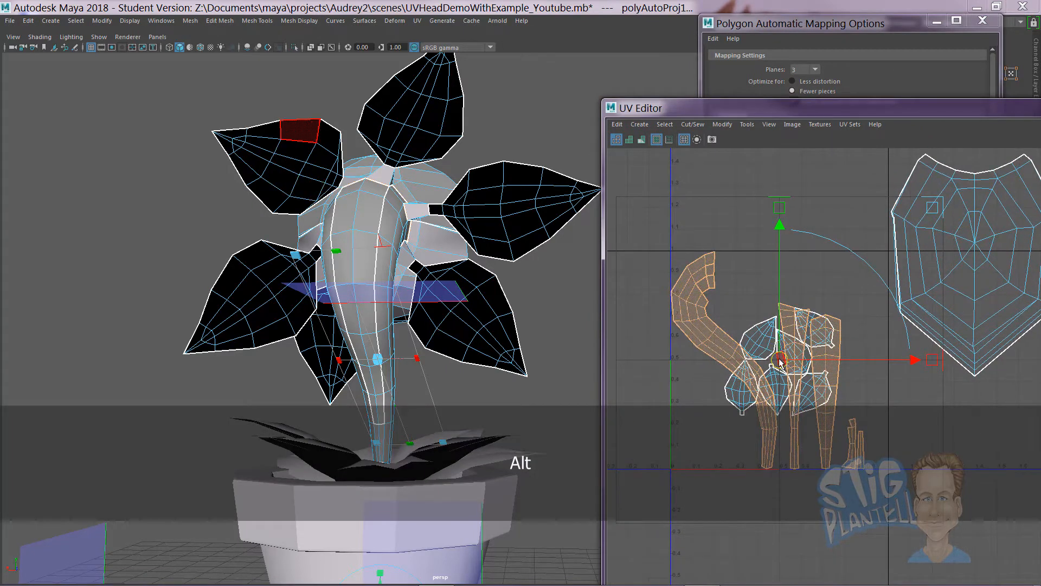
pyautogui.moveTo(779, 362); pyautogui.dragTo(801, 502)
pyautogui.keyDown('alt'); pyautogui.moveTo(810, 490); pyautogui.dragTo(820, 338, button='middle'); pyautogui.keyUp('alt')
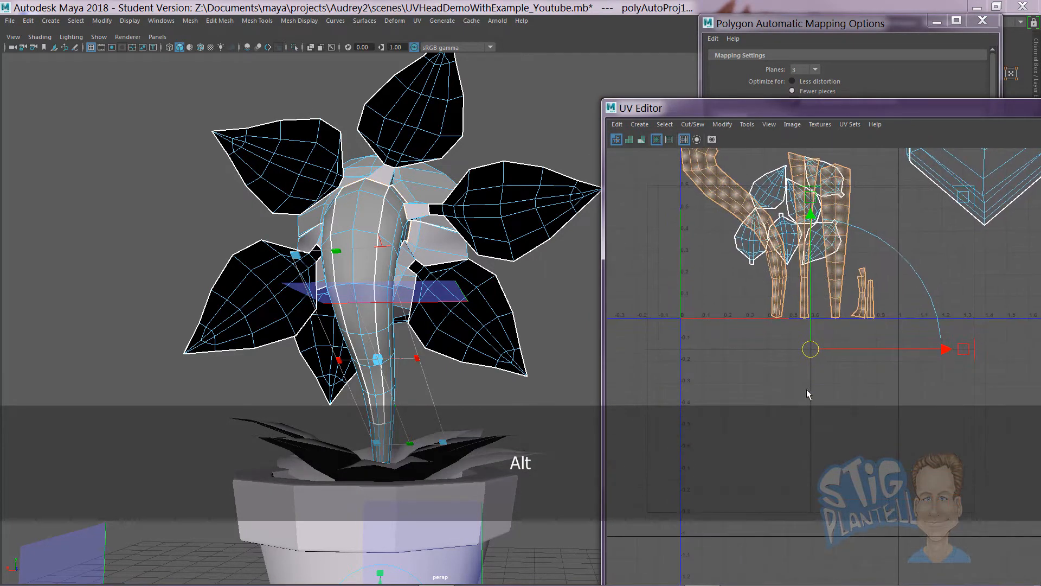
pyautogui.keyDown('alt'); pyautogui.moveTo(821, 454); pyautogui.dragTo(677, 185, button='right'); pyautogui.keyUp('alt')
pyautogui.click(727, 202)
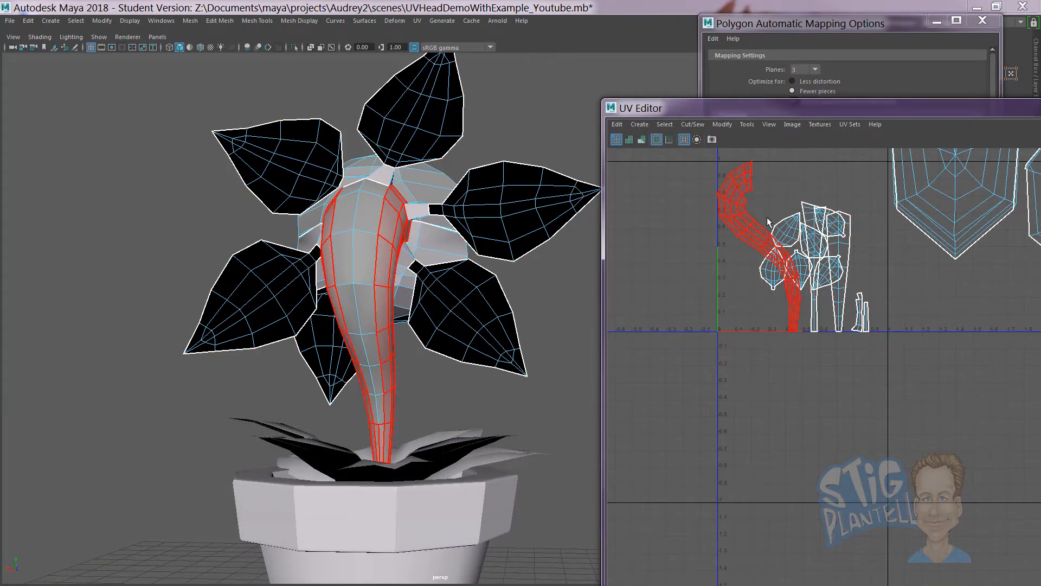
# - Select all the stem's UV shells and move them straight down below the 0 to 1 UV tile, clear of the leaf shells
pyautogui.click(746, 221)
pyautogui.keyDown('alt'); pyautogui.moveTo(784, 228); pyautogui.dragTo(817, 323, button='right'); pyautogui.keyUp('alt')
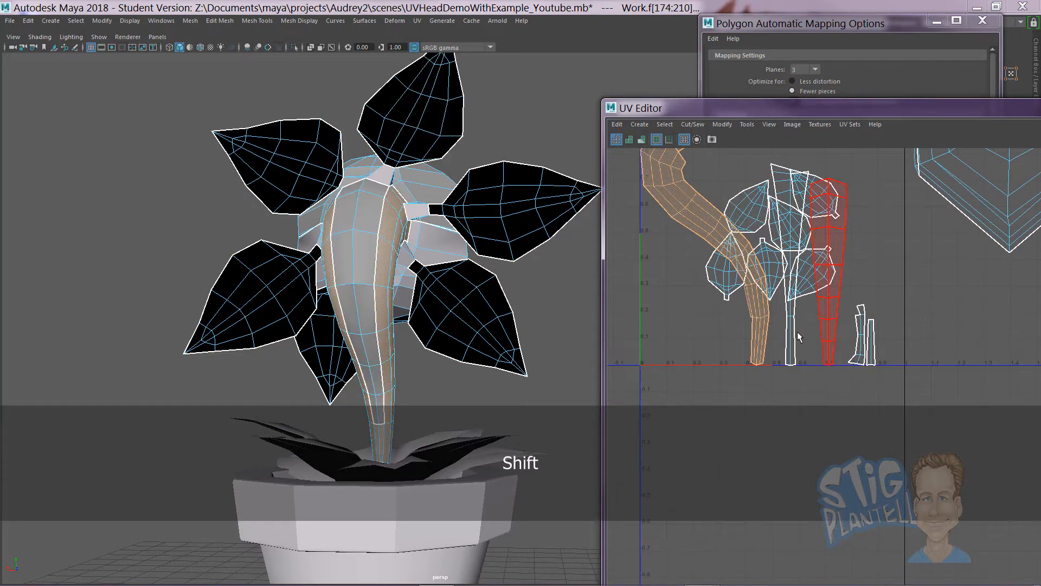
pyautogui.keyDown('shift'); pyautogui.click(795, 336); pyautogui.keyUp('shift')
pyautogui.keyDown('shift'); pyautogui.click(828, 304); pyautogui.keyUp('shift')
pyautogui.keyDown('shift'); pyautogui.moveTo(863, 325); pyautogui.dragTo(894, 374); pyautogui.keyUp('shift')
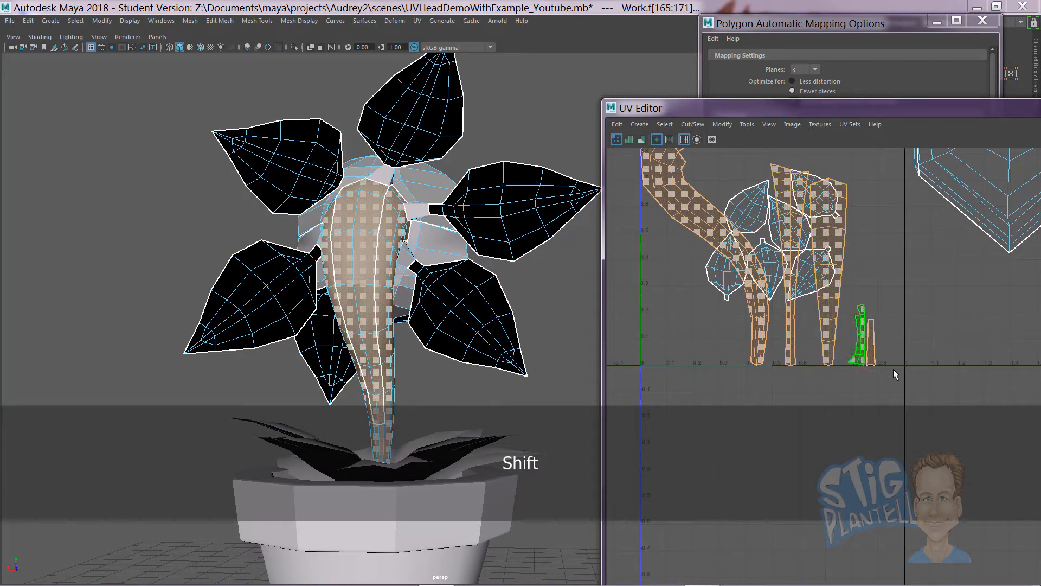
pyautogui.press('w')
pyautogui.keyDown('alt'); pyautogui.moveTo(928, 370); pyautogui.dragTo(669, 322, button='right'); pyautogui.keyUp('alt')
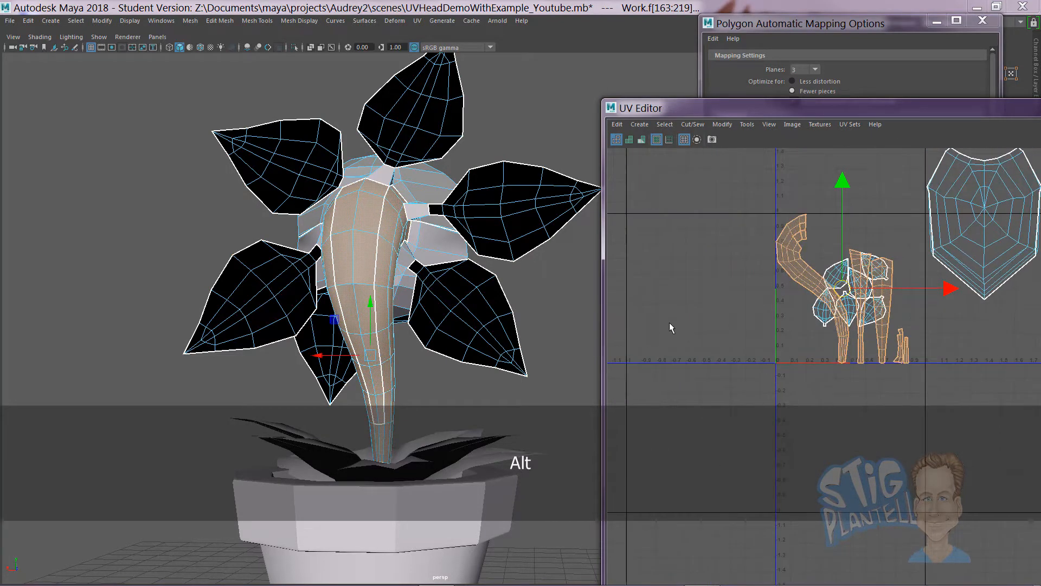
pyautogui.moveTo(861, 274); pyautogui.dragTo(863, 373)
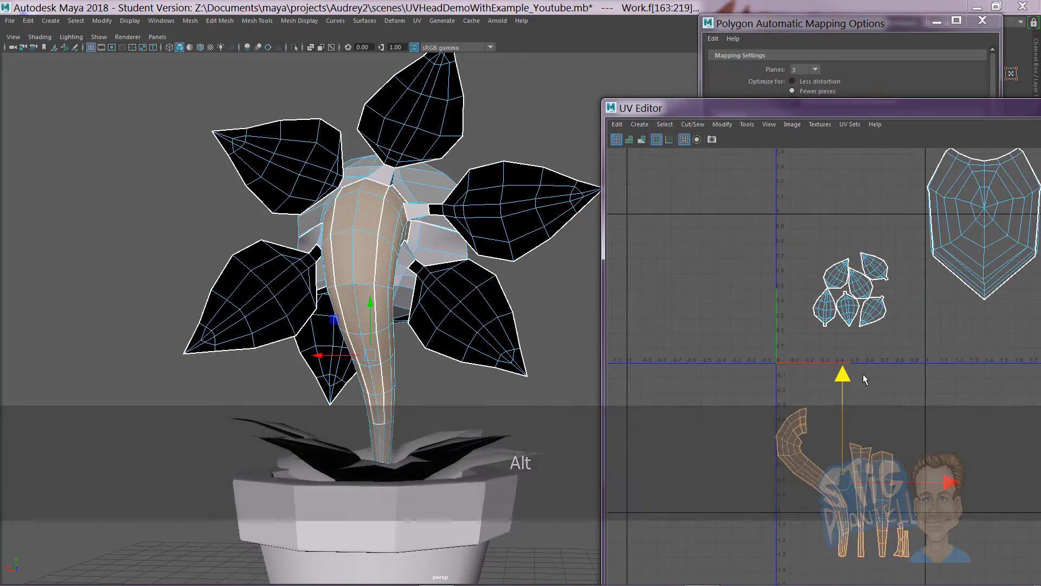
# - Frame the stem's UV shells, rearrange the UV Editor, and select the centre edge loop running down the back of the stem
pyautogui.press('f')
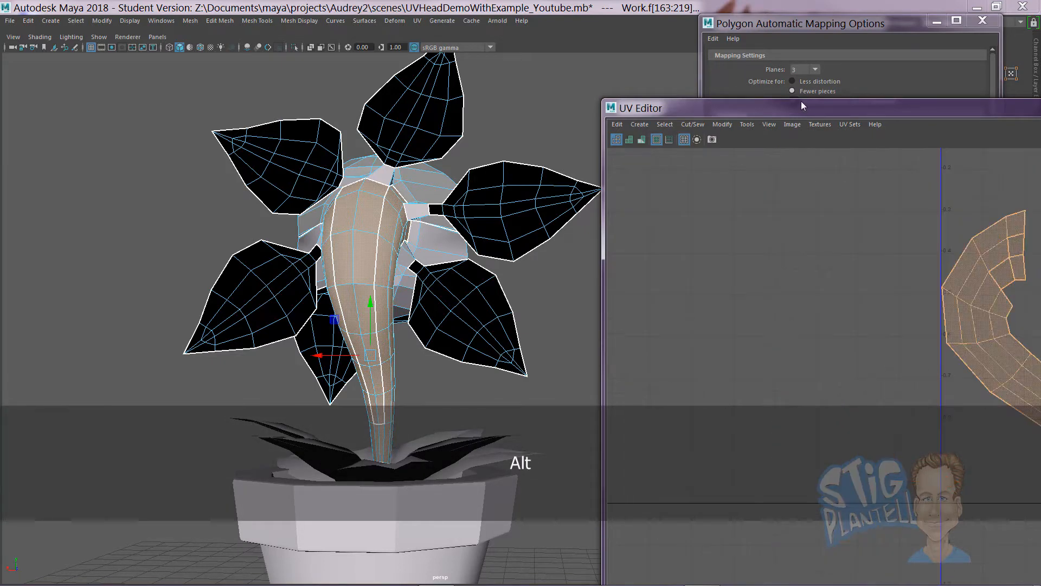
pyautogui.moveTo(802, 102); pyautogui.dragTo(315, 51)
pyautogui.keyDown('alt'); pyautogui.moveTo(605, 337); pyautogui.dragTo(409, 269, button='middle'); pyautogui.keyUp('alt')
pyautogui.keyDown('alt'); pyautogui.moveTo(409, 269); pyautogui.dragTo(491, 293, button='right'); pyautogui.keyUp('alt')
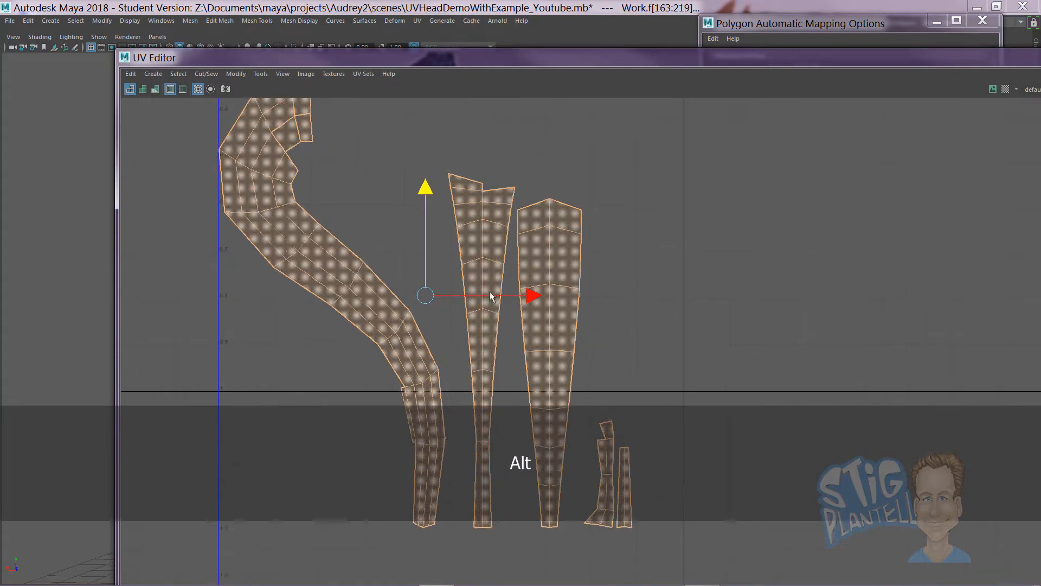
pyautogui.keyDown('alt'); pyautogui.moveTo(491, 292); pyautogui.dragTo(551, 329, button='middle'); pyautogui.keyUp('alt')
pyautogui.moveTo(340, 58); pyautogui.dragTo(797, 150)
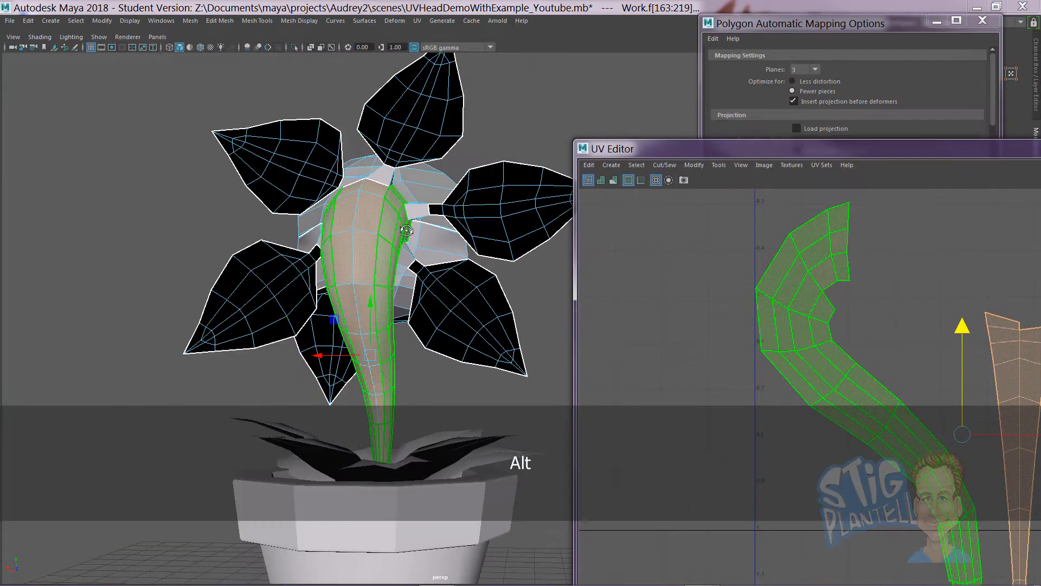
pyautogui.keyDown('alt'); pyautogui.moveTo(406, 230); pyautogui.dragTo(395, 223); pyautogui.keyUp('alt')
pyautogui.moveTo(393, 223); pyautogui.dragTo(413, 196, button='right')
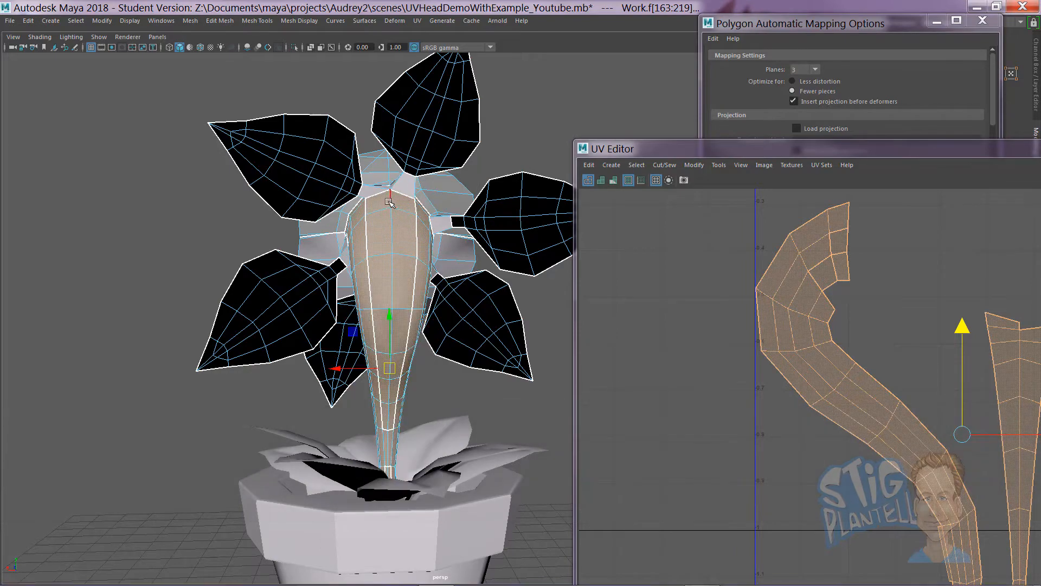
pyautogui.click(389, 201)
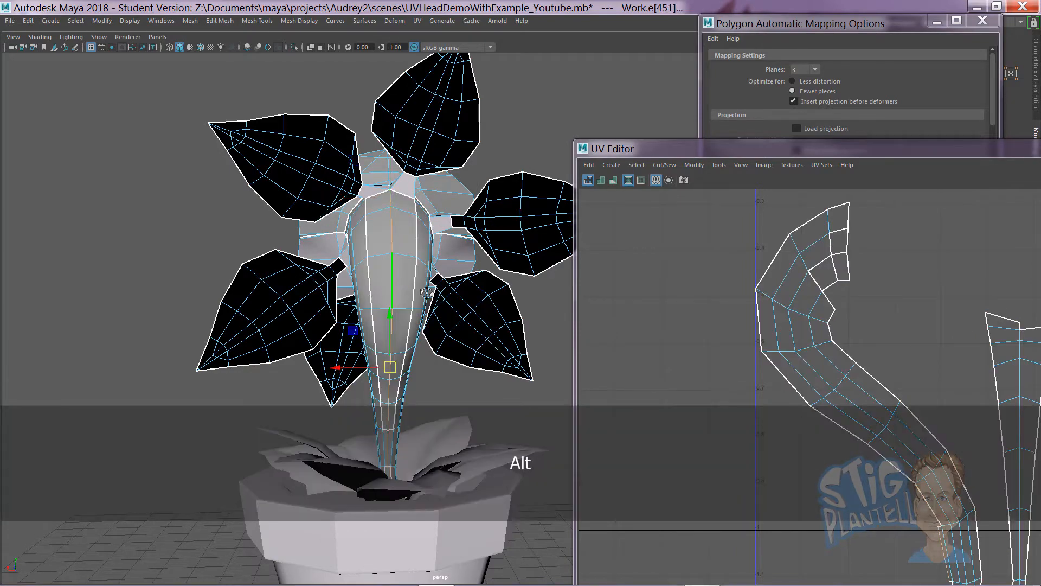
# - Examine the selected edge loop from the top of the stem to its base in wireframe and shaded display
pyautogui.keyDown('alt'); pyautogui.moveTo(426, 293); pyautogui.dragTo(326, 374); pyautogui.keyUp('alt')
pyautogui.press('4')
pyautogui.keyDown('alt'); pyautogui.moveTo(325, 374); pyautogui.dragTo(475, 423, button='right'); pyautogui.keyUp('alt')
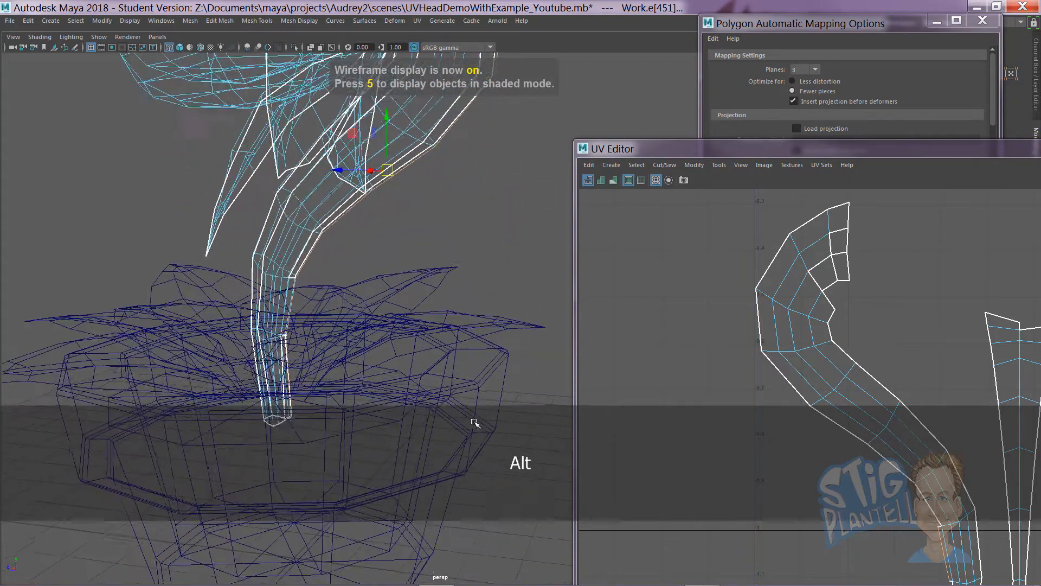
pyautogui.keyDown('alt'); pyautogui.moveTo(475, 423); pyautogui.dragTo(320, 362); pyautogui.keyUp('alt')
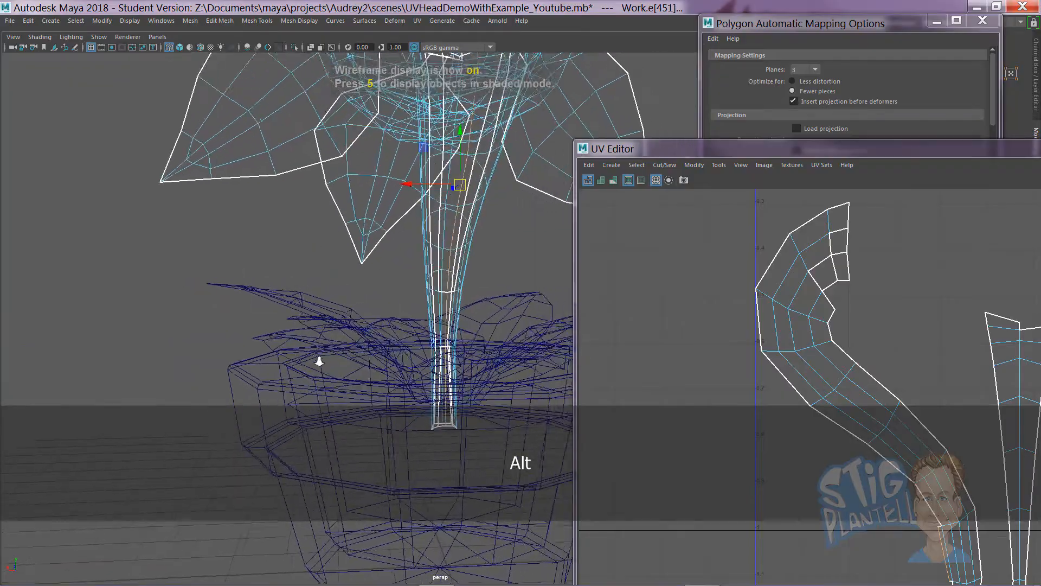
pyautogui.keyDown('alt'); pyautogui.moveTo(320, 361); pyautogui.dragTo(397, 369, button='right'); pyautogui.keyUp('alt')
pyautogui.keyDown('alt'); pyautogui.moveTo(397, 358); pyautogui.dragTo(381, 460, button='middle'); pyautogui.keyUp('alt')
pyautogui.keyDown('alt'); pyautogui.moveTo(337, 359); pyautogui.dragTo(217, 352, button='right'); pyautogui.keyUp('alt')
pyautogui.keyDown('alt'); pyautogui.moveTo(386, 287); pyautogui.dragTo(390, 344, button='middle'); pyautogui.keyUp('alt')
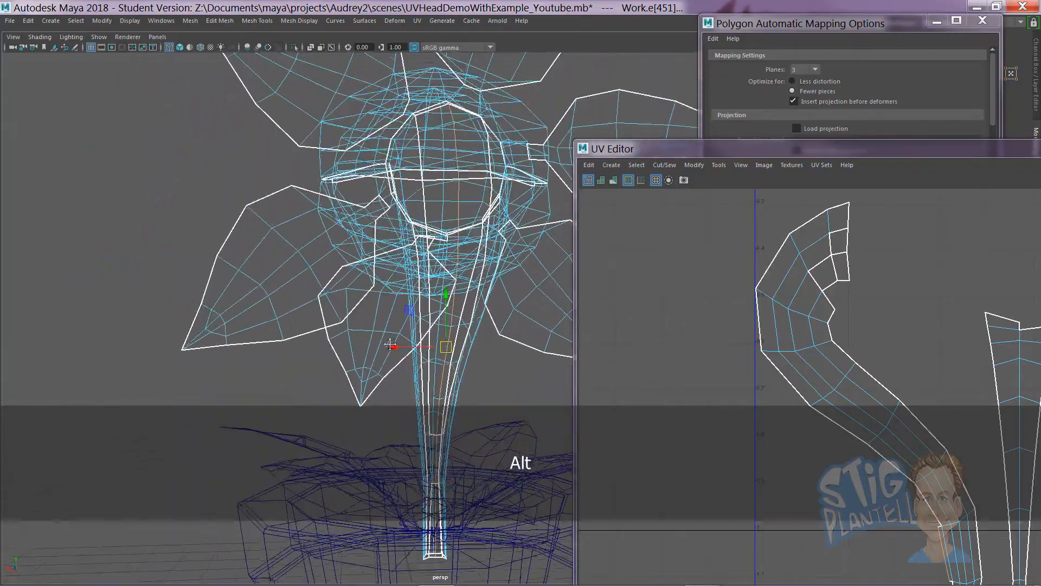
pyautogui.keyDown('alt'); pyautogui.moveTo(390, 344); pyautogui.dragTo(293, 184); pyautogui.keyUp('alt')
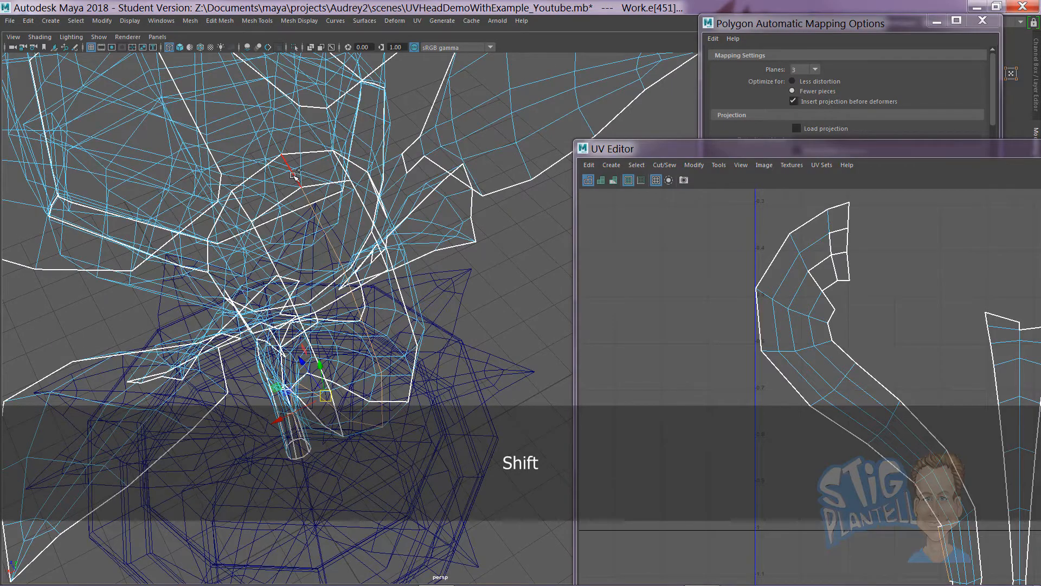
pyautogui.moveTo(342, 232)
pyautogui.keyDown('alt'); pyautogui.mouseDown()
pyautogui.moveTo(415, 224)
pyautogui.moveTo(440, 282)
pyautogui.mouseUp(); pyautogui.keyUp('alt')
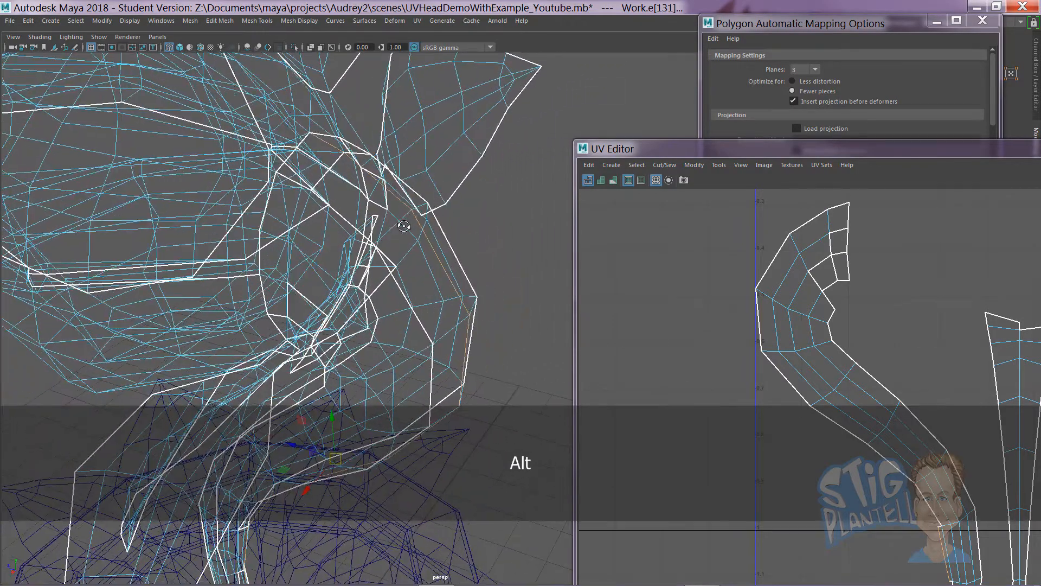
pyautogui.press('5')
pyautogui.keyDown('alt'); pyautogui.moveTo(440, 282); pyautogui.dragTo(302, 262, button='right'); pyautogui.keyUp('alt')
pyautogui.keyDown('alt'); pyautogui.moveTo(302, 262); pyautogui.dragTo(270, 278); pyautogui.keyUp('alt')
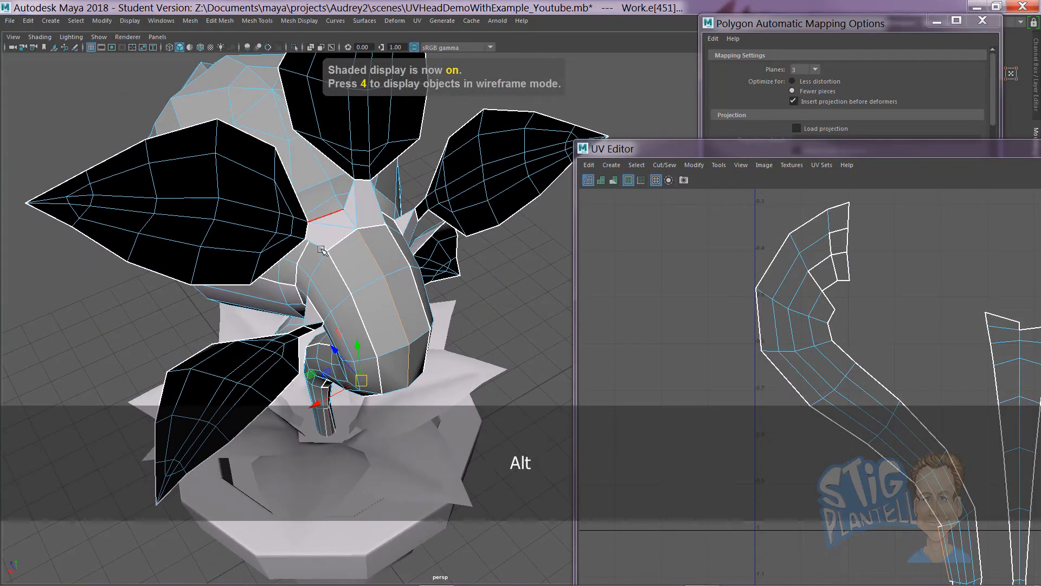
pyautogui.keyDown('alt'); pyautogui.moveTo(321, 250); pyautogui.dragTo(374, 260, button='right'); pyautogui.keyUp('alt')
# - Bring the UV Editor over the viewport, frame the stem shells, and keep the Cut/Sew commands open in a floating window beside them
pyautogui.moveTo(802, 151); pyautogui.dragTo(734, 134)
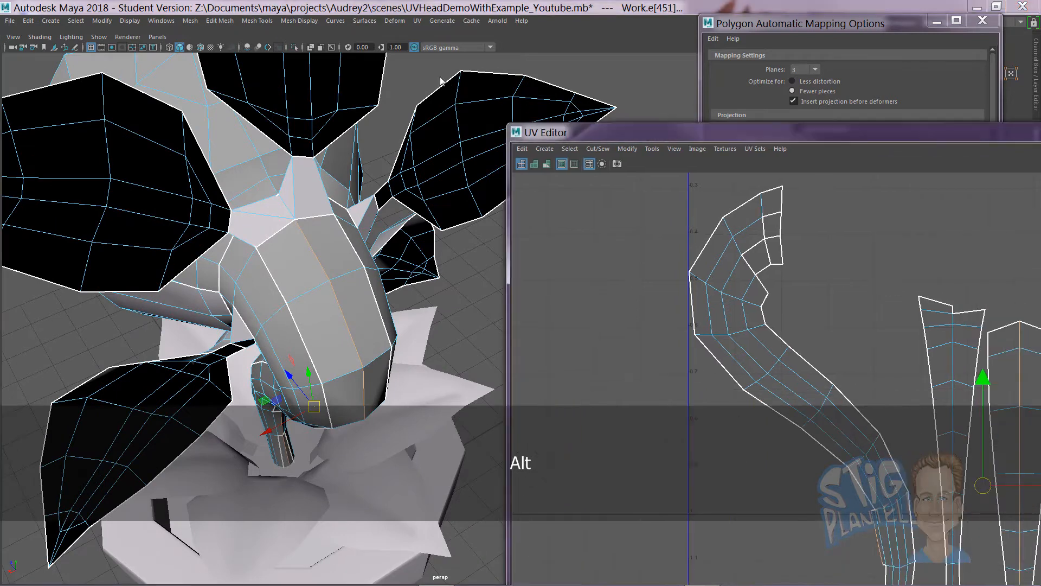
pyautogui.moveTo(440, 81); pyautogui.dragTo(406, 72)
pyautogui.keyDown('alt'); pyautogui.moveTo(691, 334); pyautogui.dragTo(466, 353, button='right'); pyautogui.keyUp('alt')
pyautogui.keyDown('alt'); pyautogui.moveTo(526, 350); pyautogui.dragTo(429, 283, button='middle'); pyautogui.keyUp('alt')
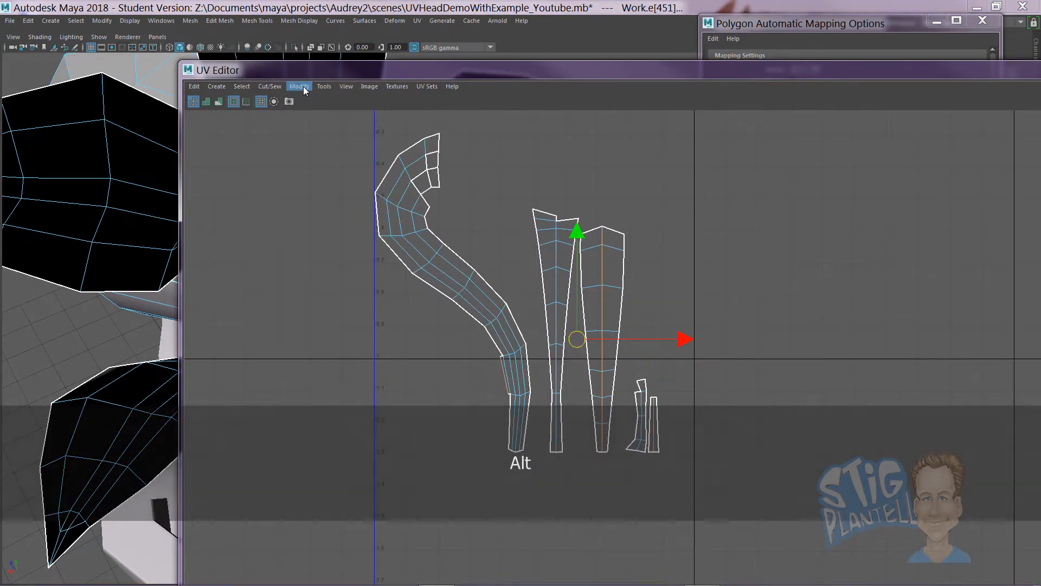
pyautogui.click(272, 86)
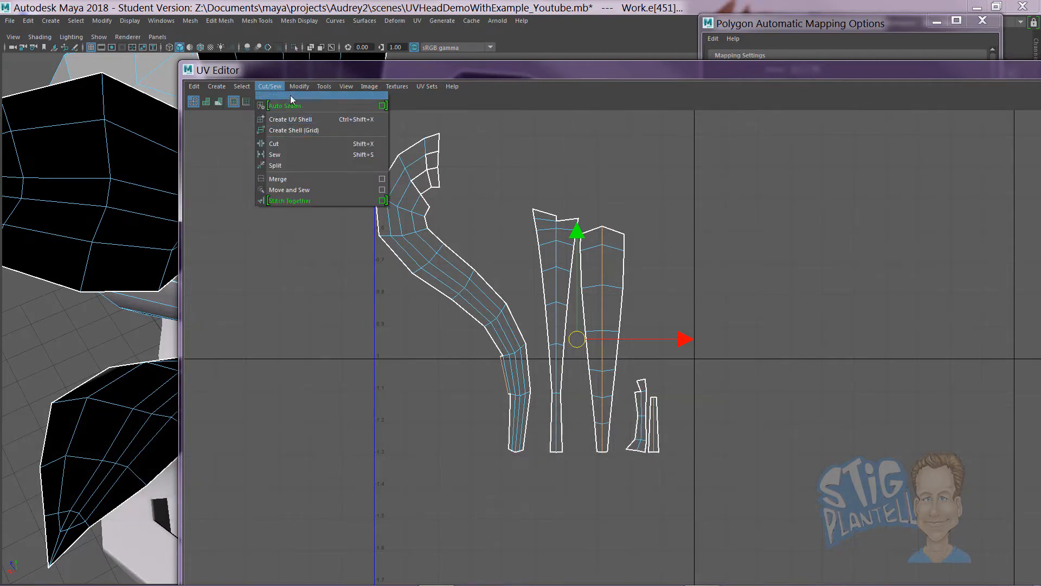
pyautogui.click(272, 95)
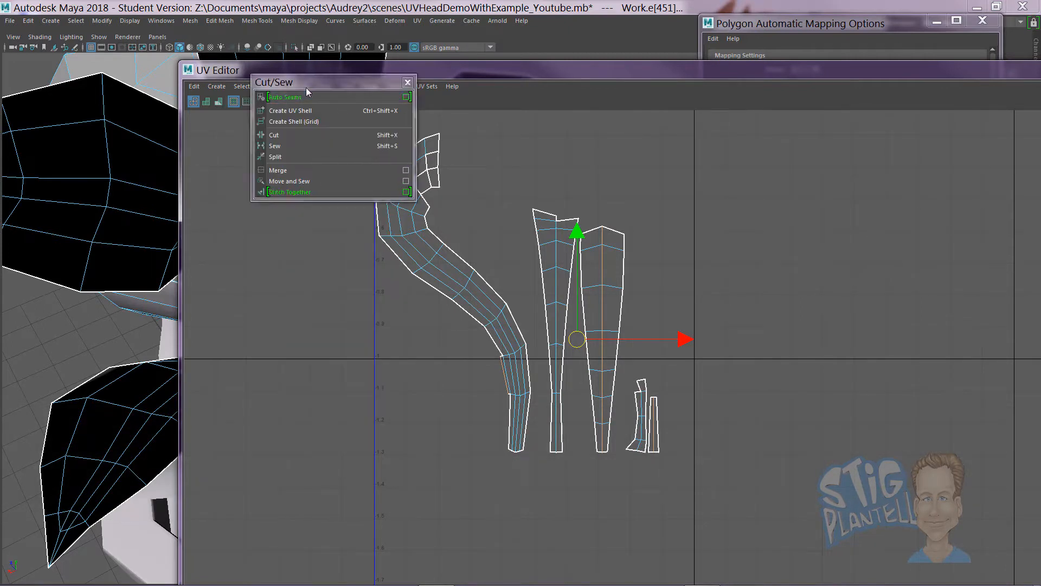
pyautogui.moveTo(306, 87); pyautogui.dragTo(244, 129)
# - Cut the UVs along the selected centre loop and move the right half of the wide strip away from the left half
pyautogui.click(244, 181)
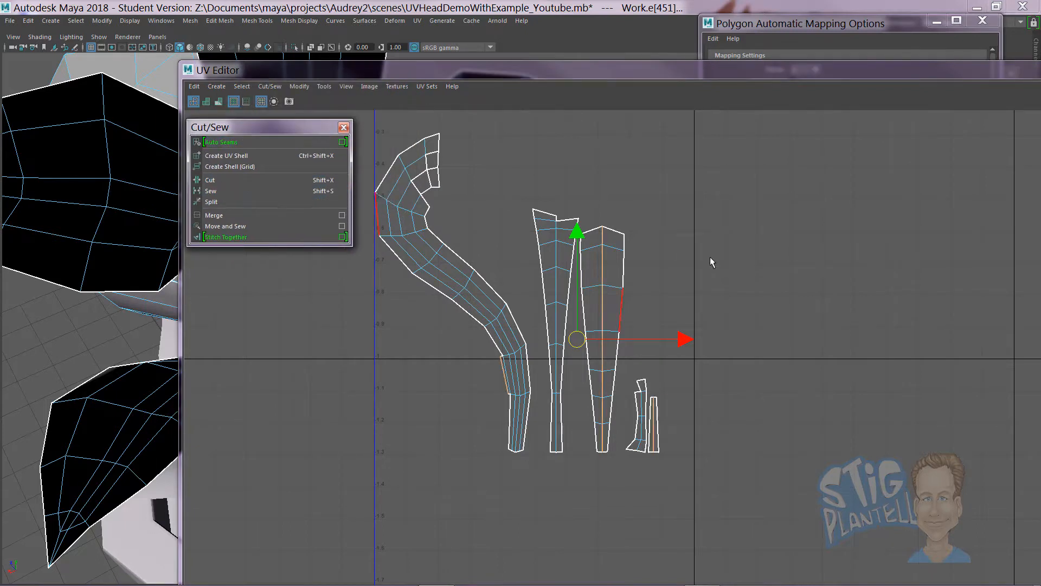
pyautogui.click(705, 255)
pyautogui.moveTo(624, 282); pyautogui.dragTo(583, 271, button='right')
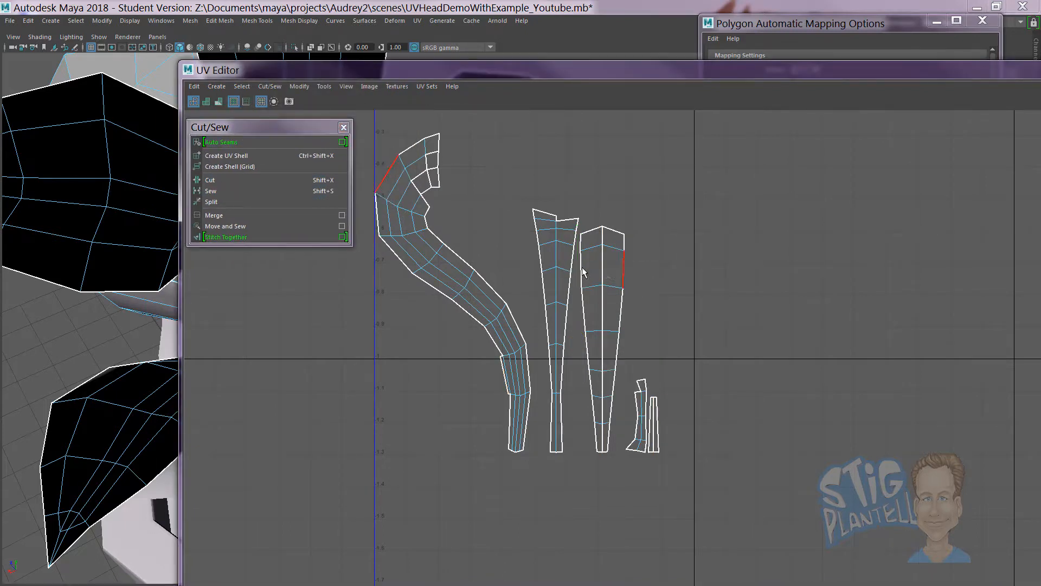
pyautogui.click(618, 279)
pyautogui.moveTo(649, 340); pyautogui.dragTo(662, 339)
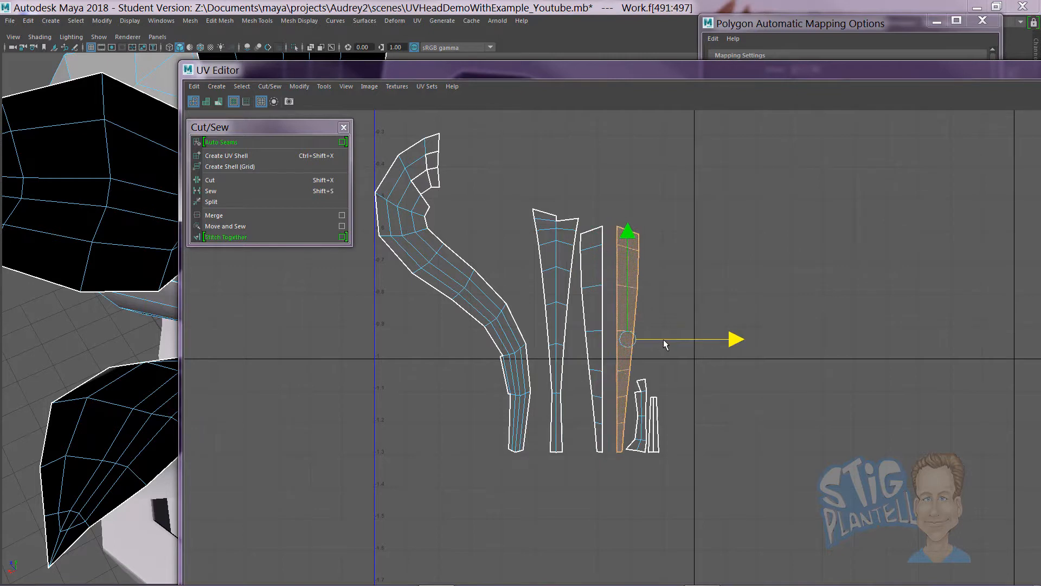
# - Select the small shells beside the split strips and move them right, clear of the other stem shells
pyautogui.click(591, 328)
pyautogui.click(684, 332)
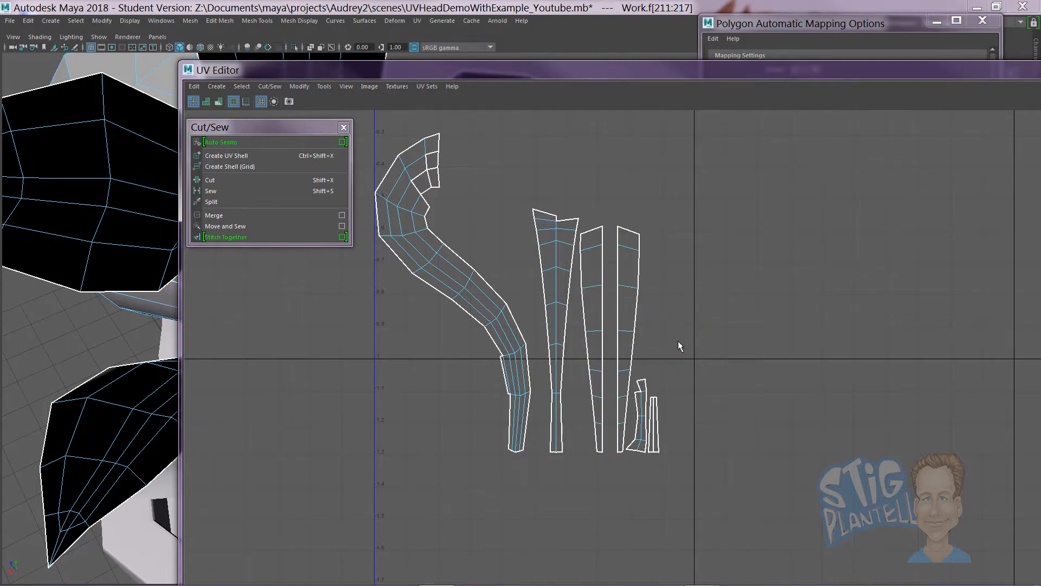
pyautogui.moveTo(675, 364); pyautogui.dragTo(639, 463)
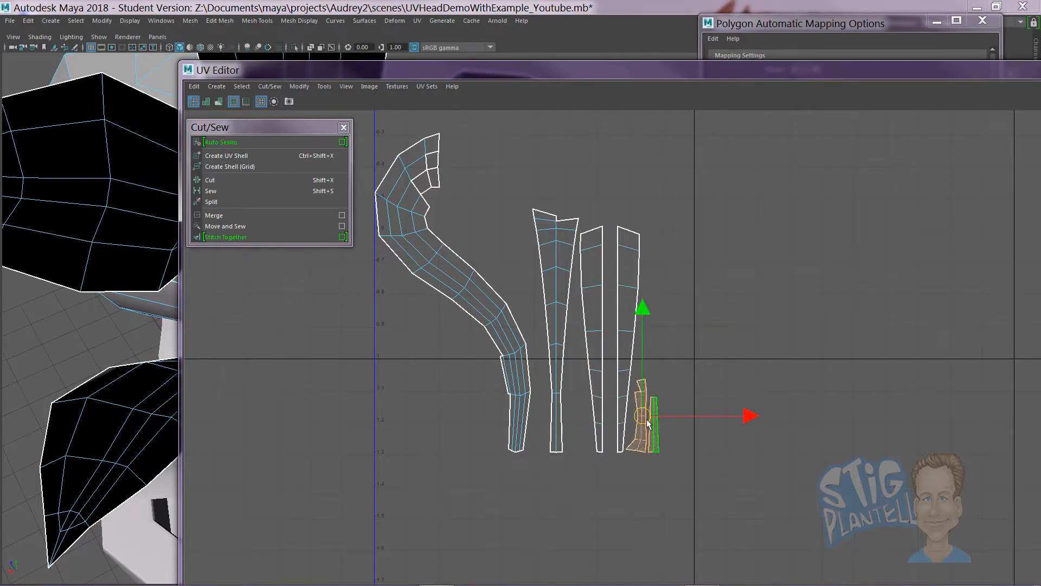
pyautogui.moveTo(662, 411); pyautogui.dragTo(740, 405)
# - Try to Move and Sew the left half strip to the curved stem shell along the strip's full outer edge
pyautogui.moveTo(578, 269); pyautogui.dragTo(578, 240, button='right')
pyautogui.click(578, 269)
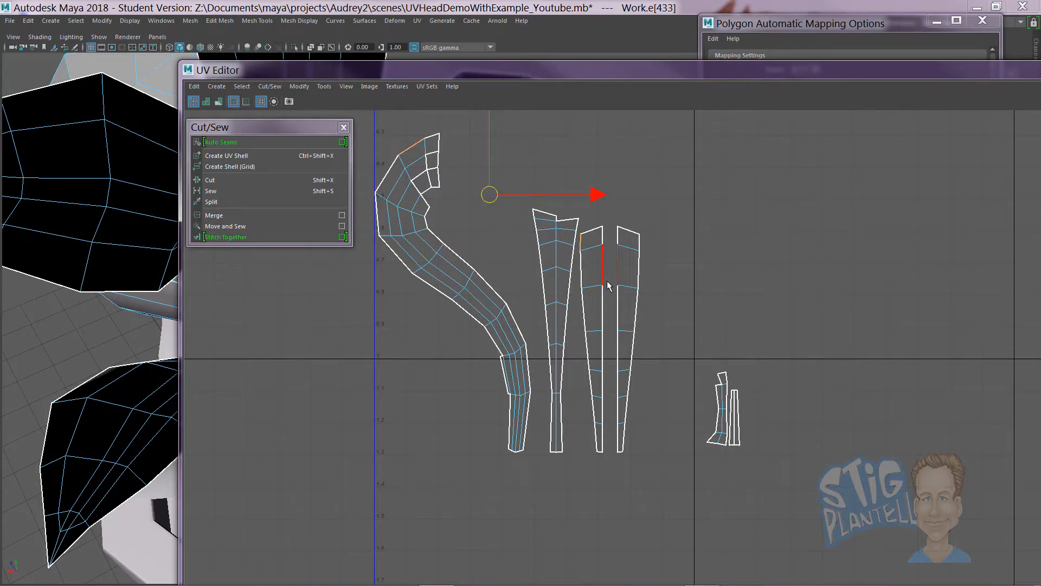
pyautogui.moveTo(608, 284); pyautogui.dragTo(555, 248, button='right')
pyautogui.keyDown('shift'); pyautogui.click(583, 279); pyautogui.keyUp('shift')
pyautogui.keyDown('shift'); pyautogui.click(584, 315); pyautogui.keyUp('shift')
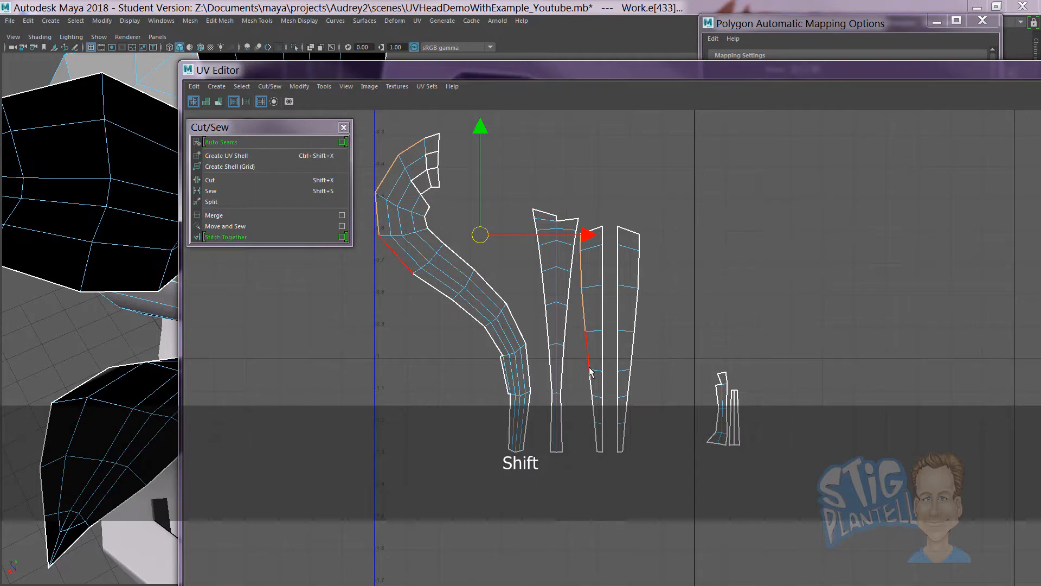
pyautogui.keyDown('shift'); pyautogui.click(591, 384); pyautogui.keyUp('shift')
pyautogui.keyDown('shift'); pyautogui.click(595, 428); pyautogui.keyUp('shift')
pyautogui.keyDown('shift'); pyautogui.click(597, 442); pyautogui.keyUp('shift')
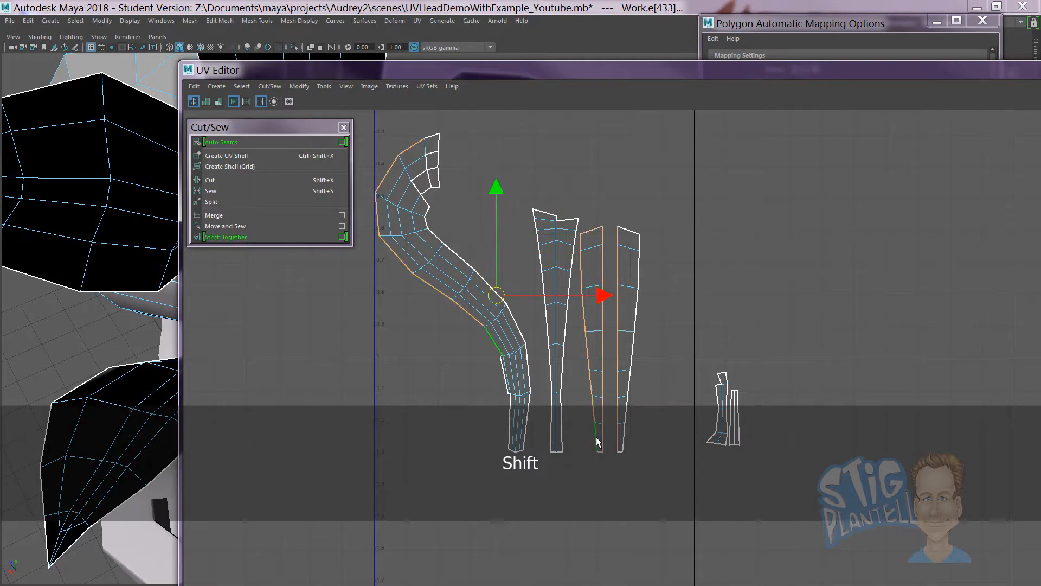
pyautogui.click(262, 225)
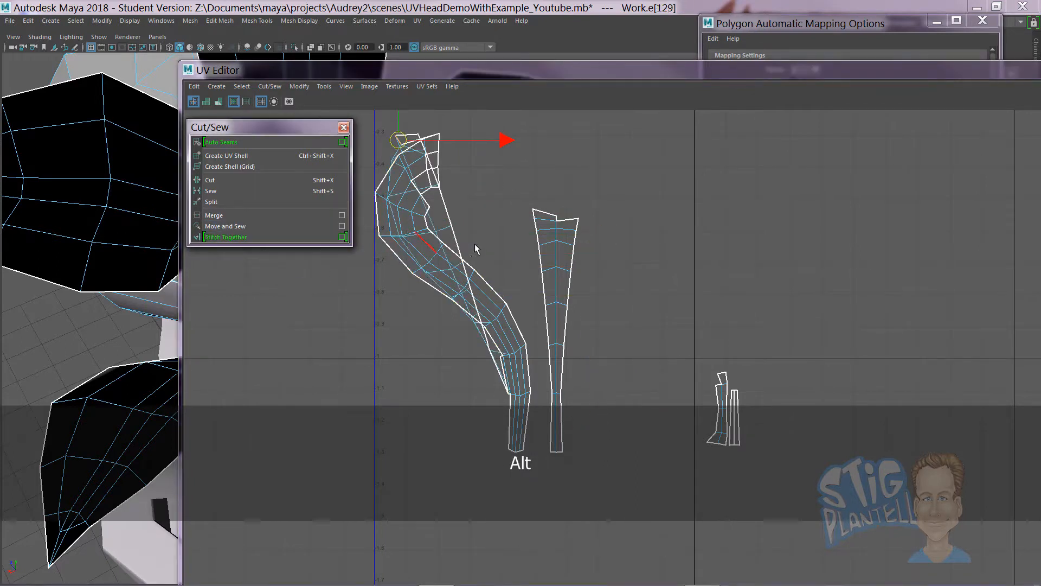
# - Undo the Move and Sew of the left half strip onto the curved shell
pyautogui.keyDown('alt'); pyautogui.moveTo(474, 243); pyautogui.dragTo(552, 247, button='middle'); pyautogui.keyUp('alt')
pyautogui.hotkey('ctrl', 'z')
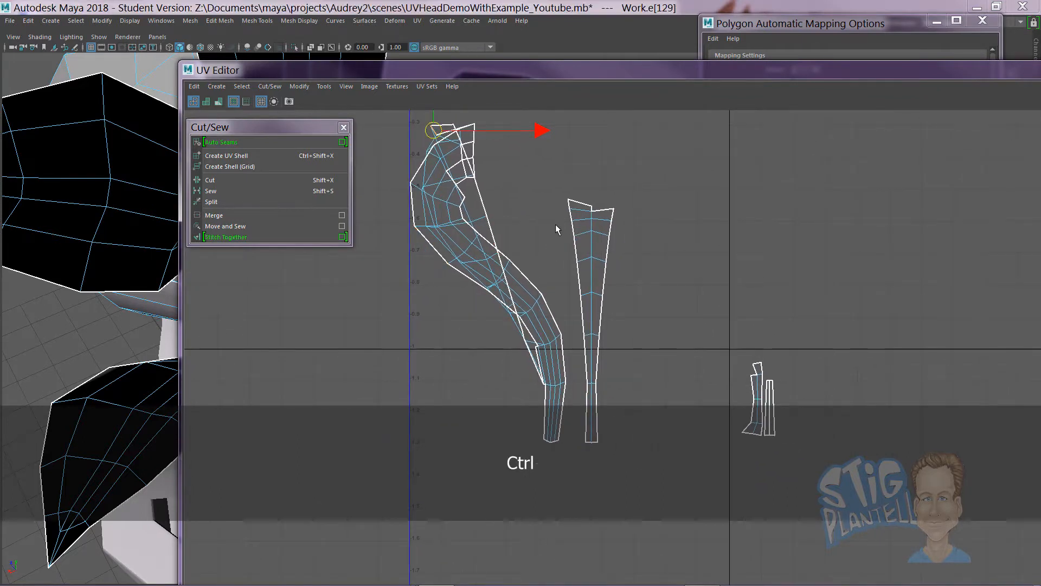
pyautogui.hotkey('ctrl', 'z')
# - Select the front one of the two overlapping curved stem shells and move it right, past the straight strips
pyautogui.keyDown('alt'); pyautogui.moveTo(555, 224); pyautogui.dragTo(436, 226, button='right'); pyautogui.keyUp('alt')
pyautogui.click(471, 229)
pyautogui.click(454, 244)
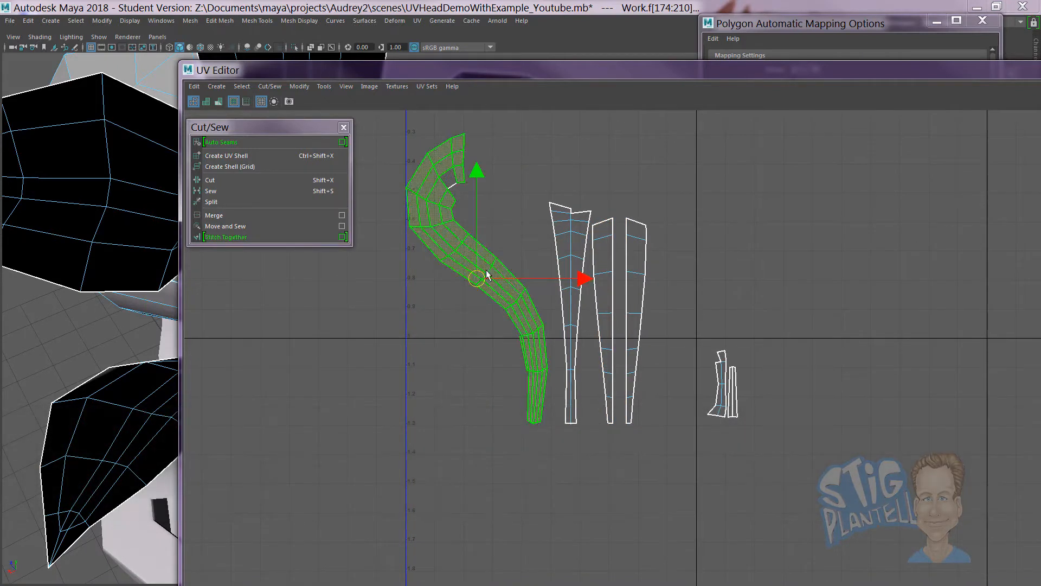
pyautogui.moveTo(479, 284); pyautogui.dragTo(392, 279)
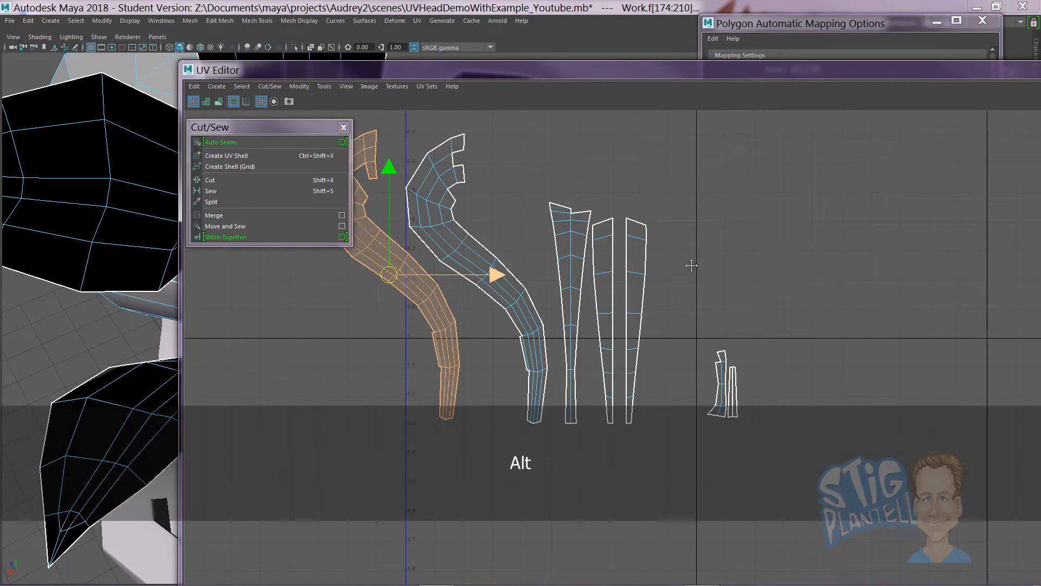
pyautogui.keyDown('alt'); pyautogui.moveTo(392, 278); pyautogui.dragTo(561, 273, button='middle'); pyautogui.keyUp('alt')
pyautogui.moveTo(561, 273); pyautogui.dragTo(892, 259)
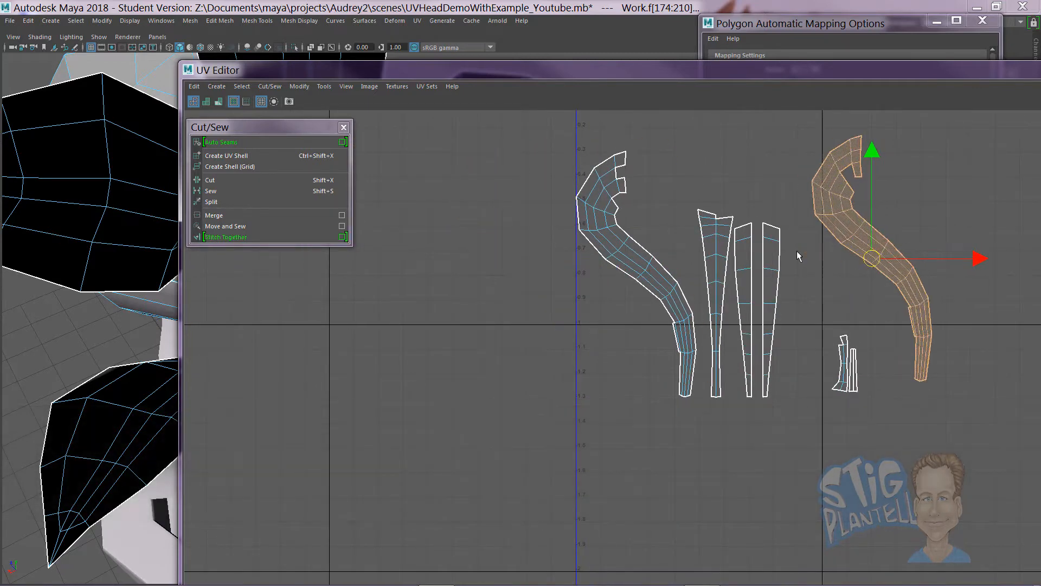
# - Select all left border edges of the notched strip and Move and Sew it to the inner side of the remaining curved shell
pyautogui.moveTo(703, 233); pyautogui.dragTo(698, 225, button='right')
pyautogui.click(700, 218)
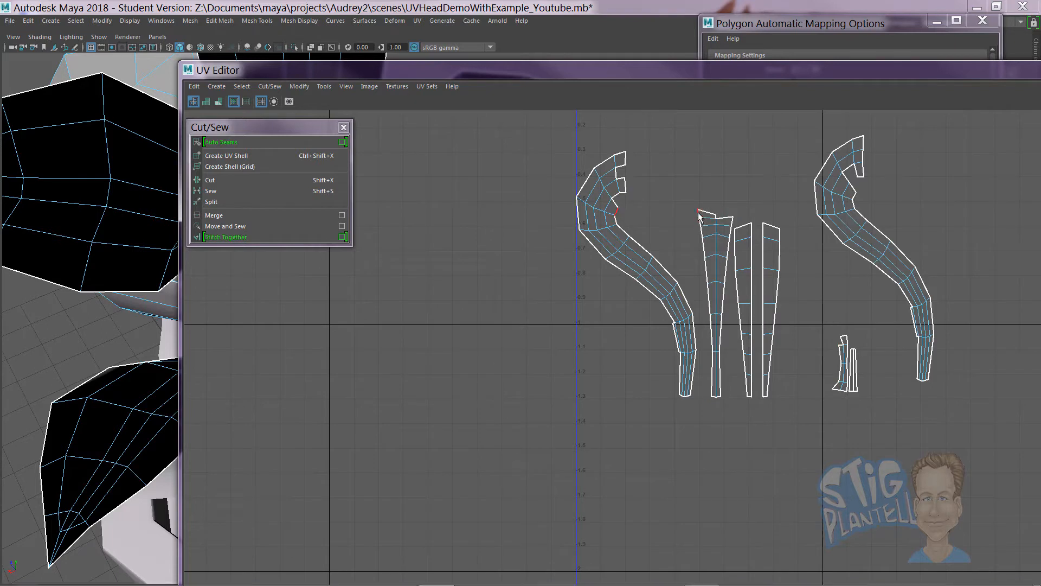
pyautogui.keyDown('shift'); pyautogui.click(703, 231); pyautogui.keyUp('shift')
pyautogui.keyDown('shift'); pyautogui.click(706, 244); pyautogui.keyUp('shift')
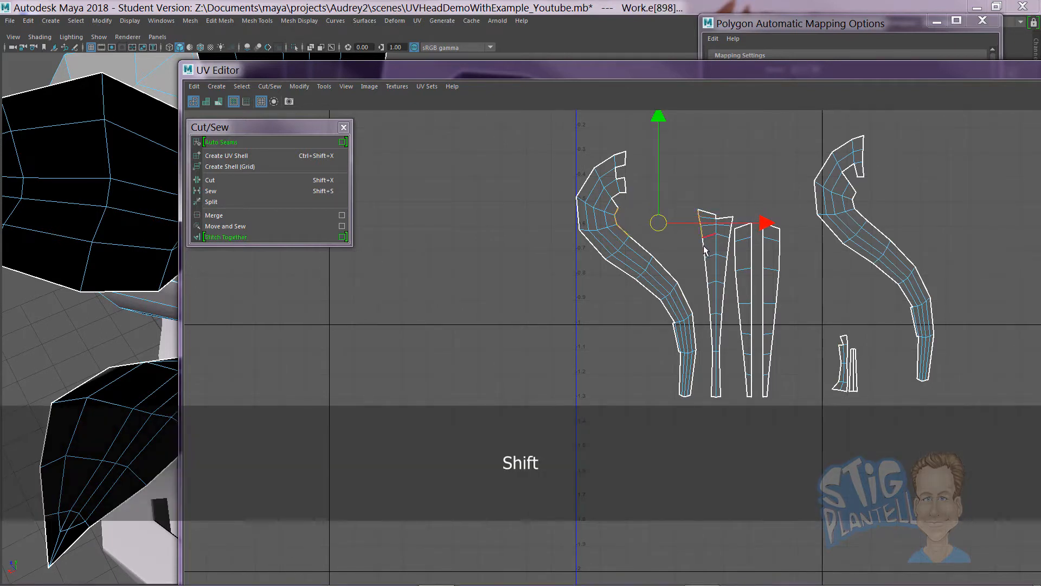
pyautogui.keyDown('shift'); pyautogui.click(626, 232); pyautogui.keyUp('shift')
pyautogui.keyDown('shift'); pyautogui.click(708, 309); pyautogui.keyUp('shift')
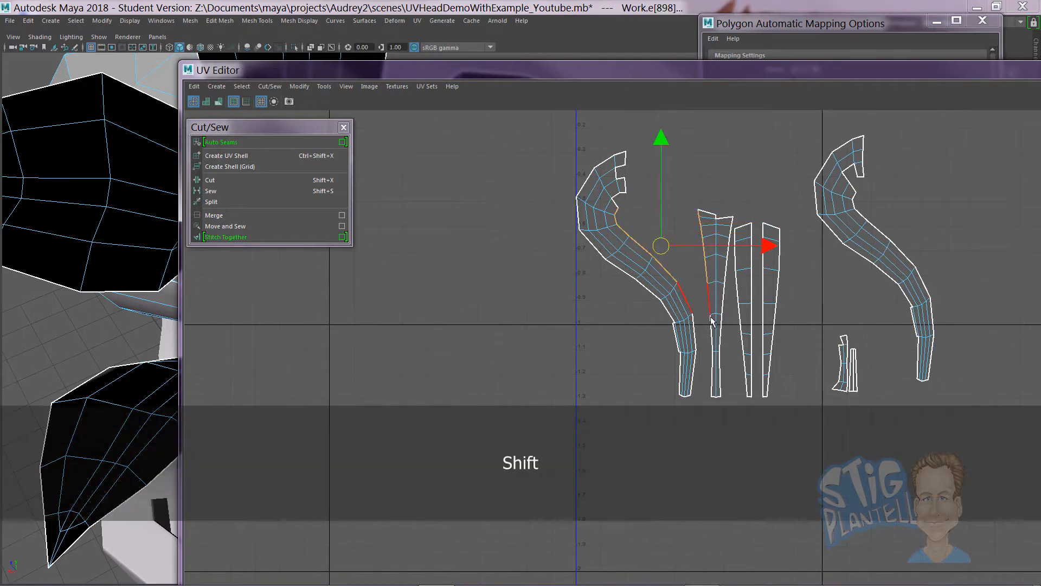
pyautogui.keyDown('shift'); pyautogui.click(710, 342); pyautogui.keyUp('shift')
pyautogui.keyDown('shift'); pyautogui.click(713, 377); pyautogui.keyUp('shift')
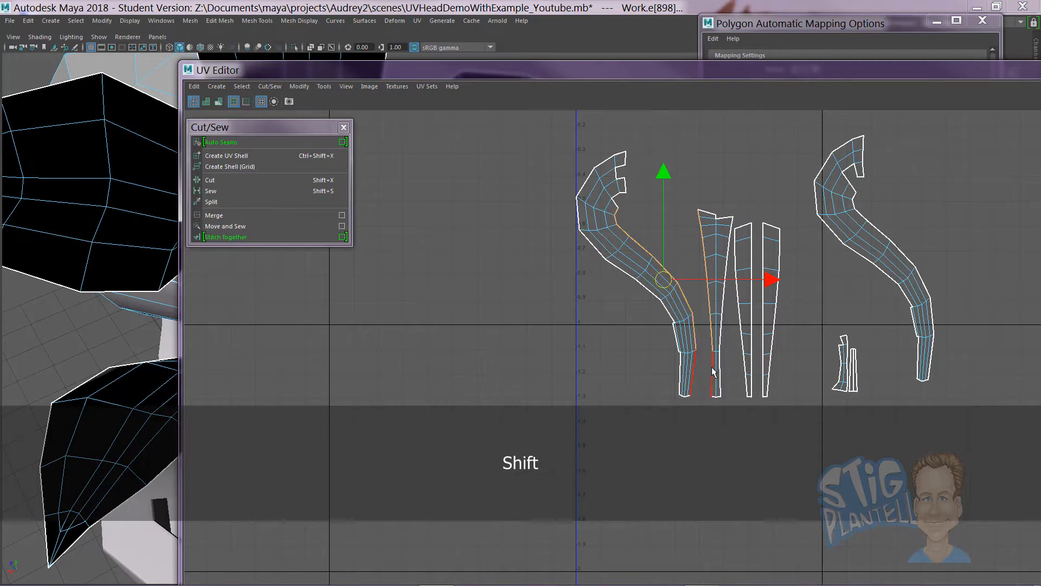
pyautogui.click(228, 226)
# - Select only the outer left border edges of the left straight strip and Move and Sew it to the right curved shell
pyautogui.keyDown('alt'); pyautogui.moveTo(590, 225); pyautogui.dragTo(401, 220, button='middle'); pyautogui.keyUp('alt')
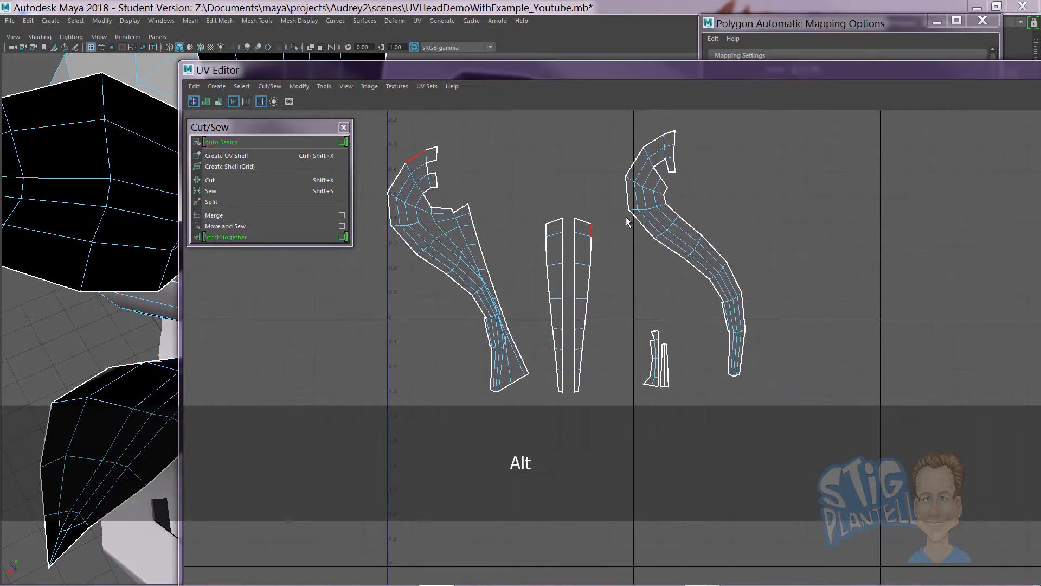
pyautogui.click(647, 235)
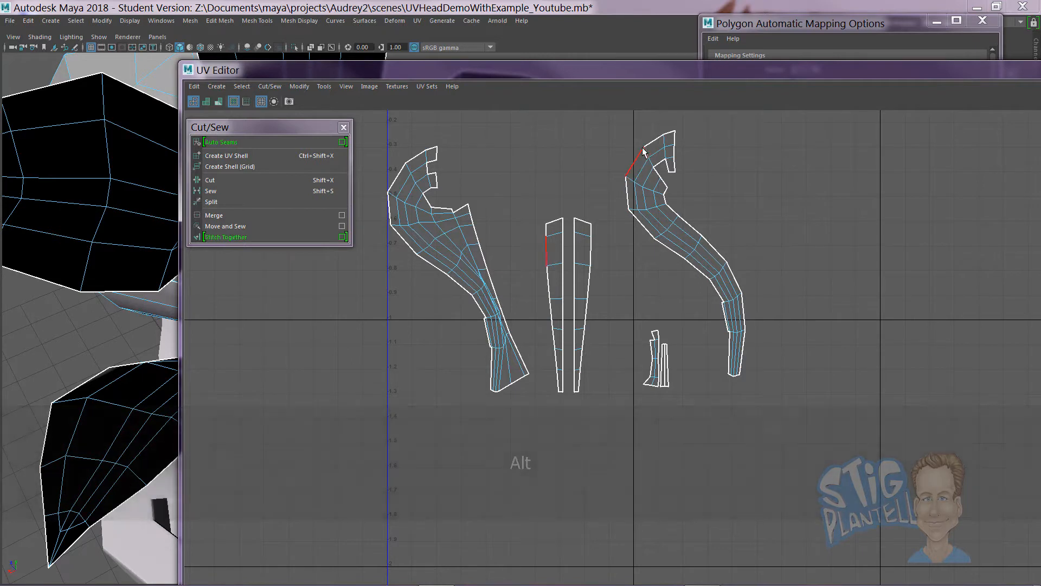
pyautogui.keyDown('shift'); pyautogui.click(546, 230); pyautogui.keyUp('shift')
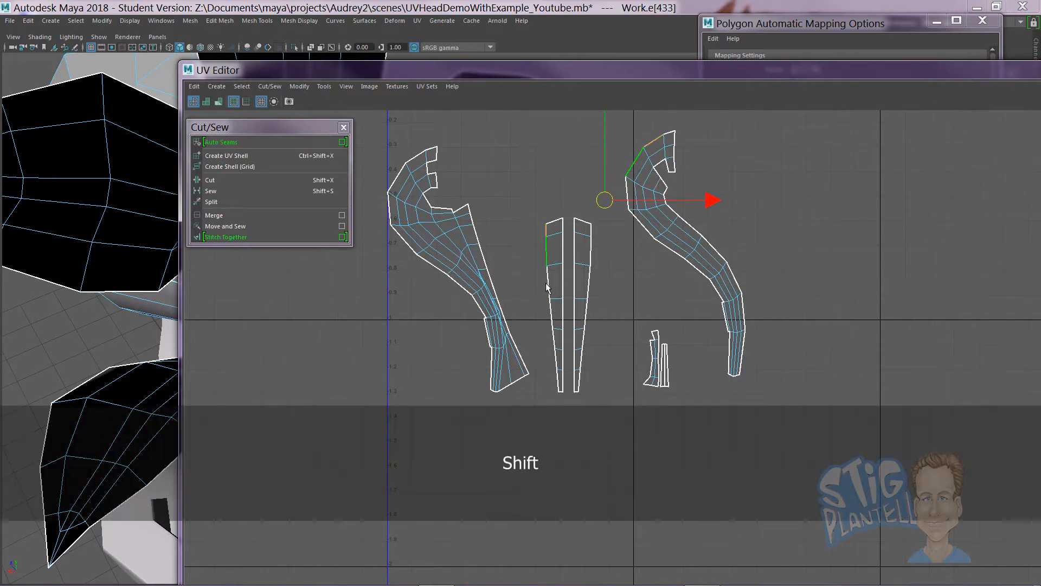
pyautogui.keyDown('shift'); pyautogui.click(549, 280); pyautogui.keyUp('shift')
pyautogui.keyDown('shift'); pyautogui.click(551, 314); pyautogui.keyUp('shift')
pyautogui.keyDown('shift'); pyautogui.click(554, 341); pyautogui.keyUp('shift')
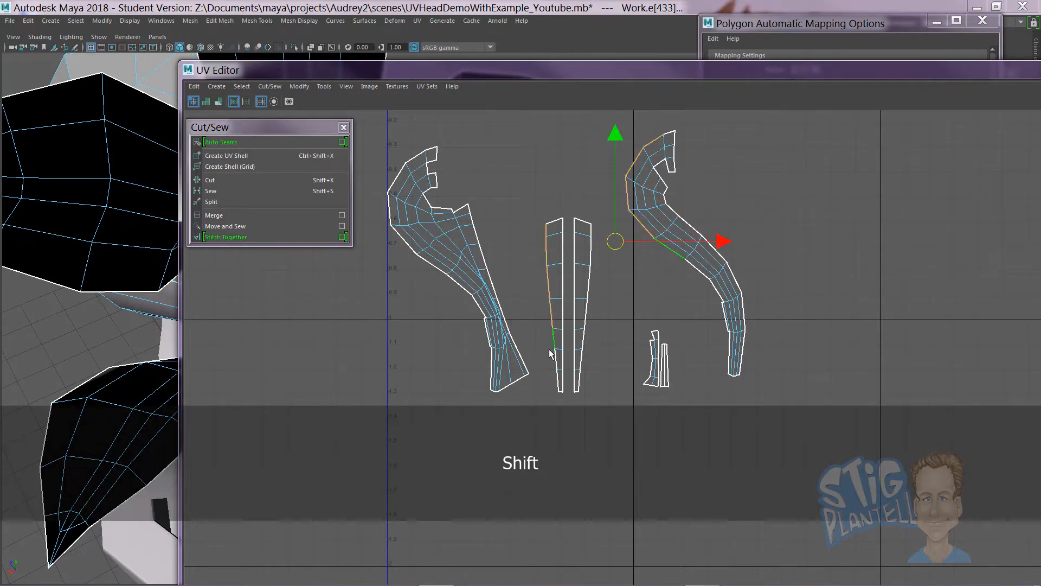
pyautogui.keyDown('shift'); pyautogui.click(556, 374); pyautogui.keyUp('shift')
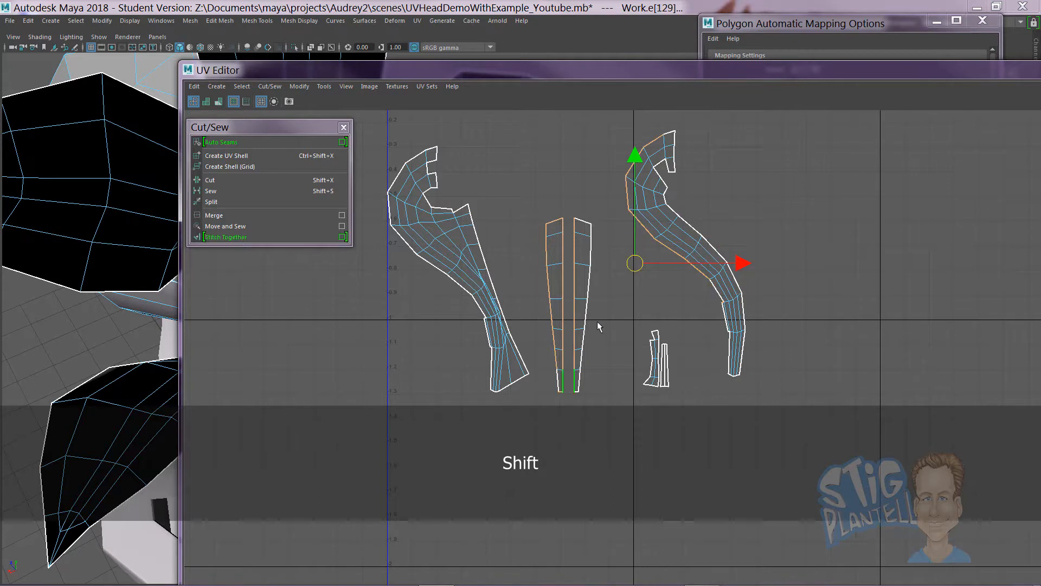
pyautogui.keyDown('ctrl'); pyautogui.moveTo(598, 199); pyautogui.dragTo(571, 401); pyautogui.keyUp('ctrl')
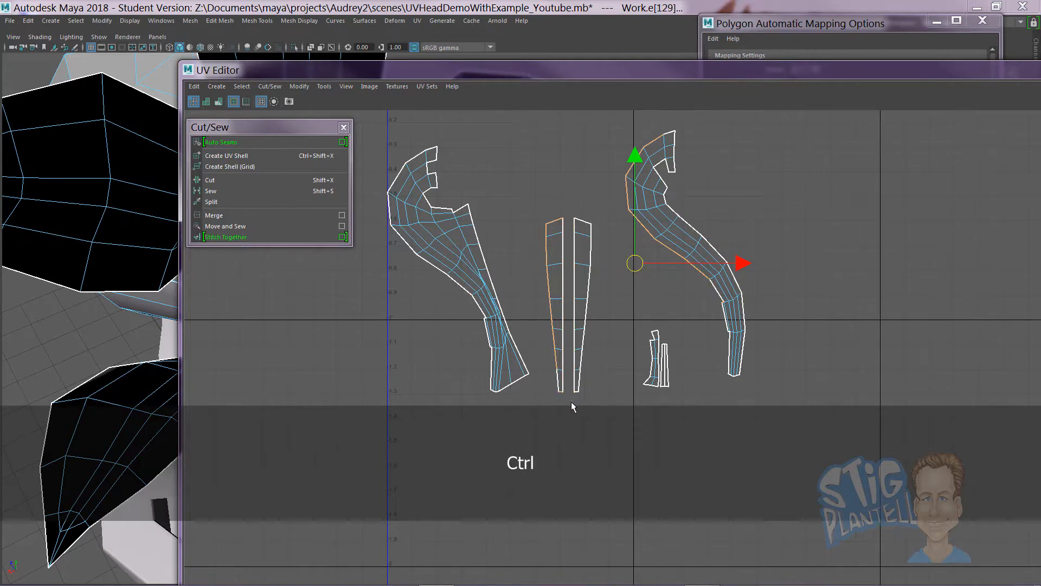
pyautogui.keyDown('shift'); pyautogui.click(559, 391); pyautogui.keyUp('shift')
pyautogui.keyDown('ctrl'); pyautogui.click(561, 395); pyautogui.keyUp('ctrl')
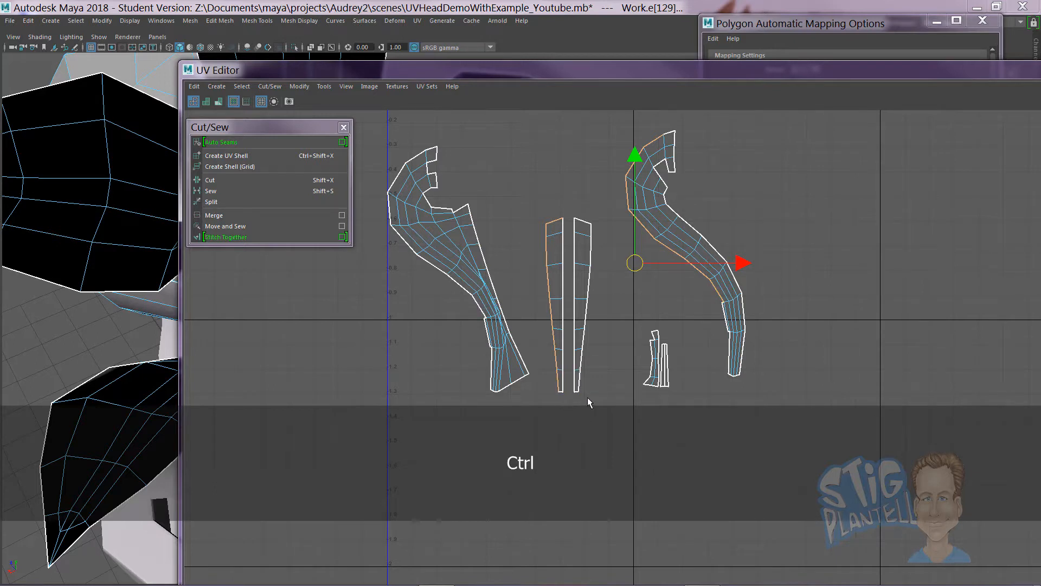
pyautogui.keyDown('alt'); pyautogui.moveTo(587, 397); pyautogui.dragTo(510, 369, button='right'); pyautogui.keyUp('alt')
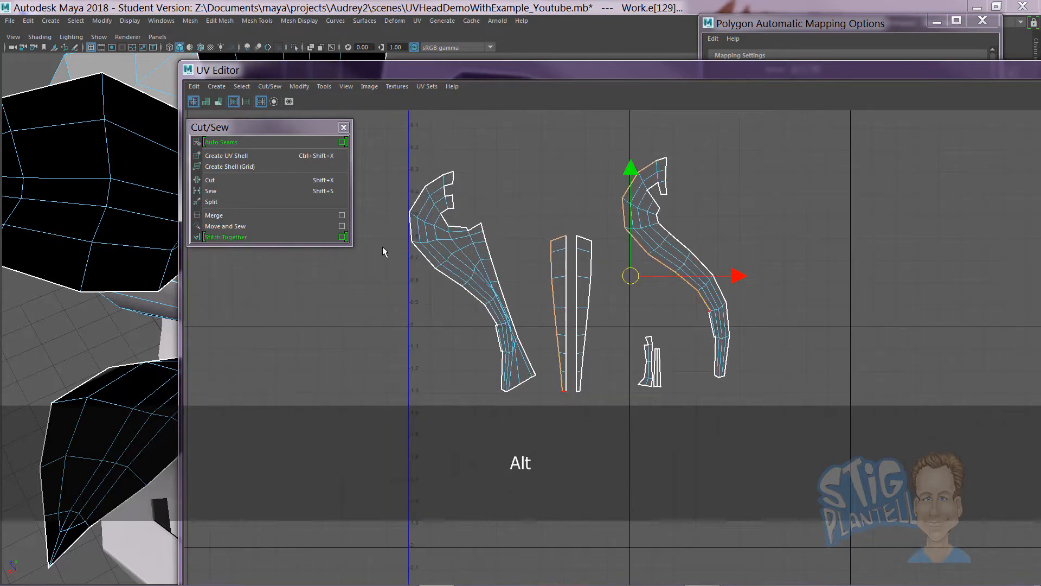
pyautogui.click(256, 226)
# - Select the newly sewn right shell and open the Unfold options, setting the Legacy solver weight to 0.0698
pyautogui.keyDown('alt'); pyautogui.moveTo(681, 255); pyautogui.dragTo(645, 265, button='middle'); pyautogui.keyUp('alt')
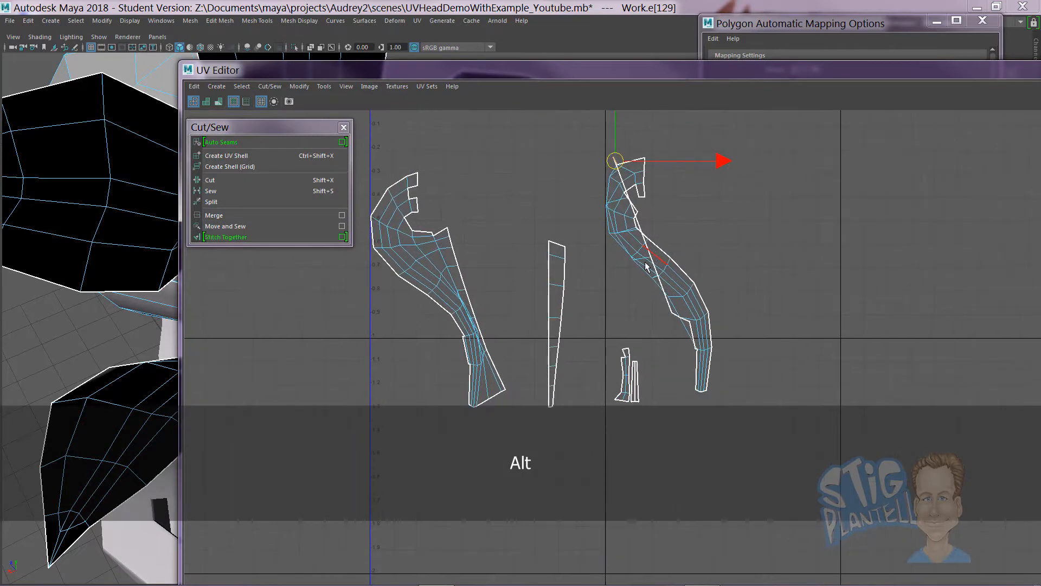
pyautogui.moveTo(645, 262); pyautogui.dragTo(509, 272, button='right')
pyautogui.click(665, 269)
pyautogui.keyDown('alt'); pyautogui.moveTo(509, 271); pyautogui.dragTo(537, 282, button='middle'); pyautogui.keyUp('alt')
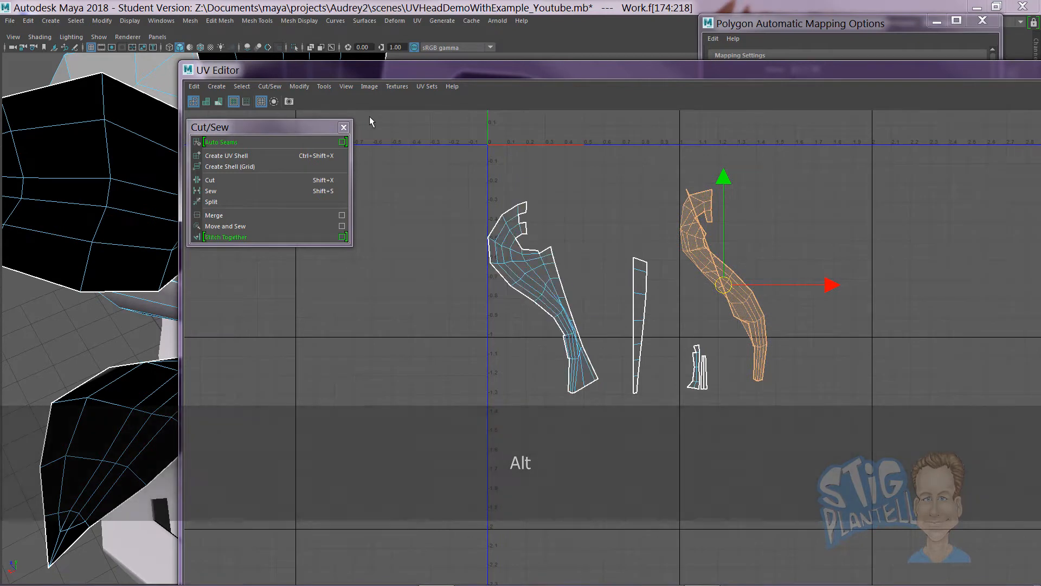
pyautogui.click(299, 86)
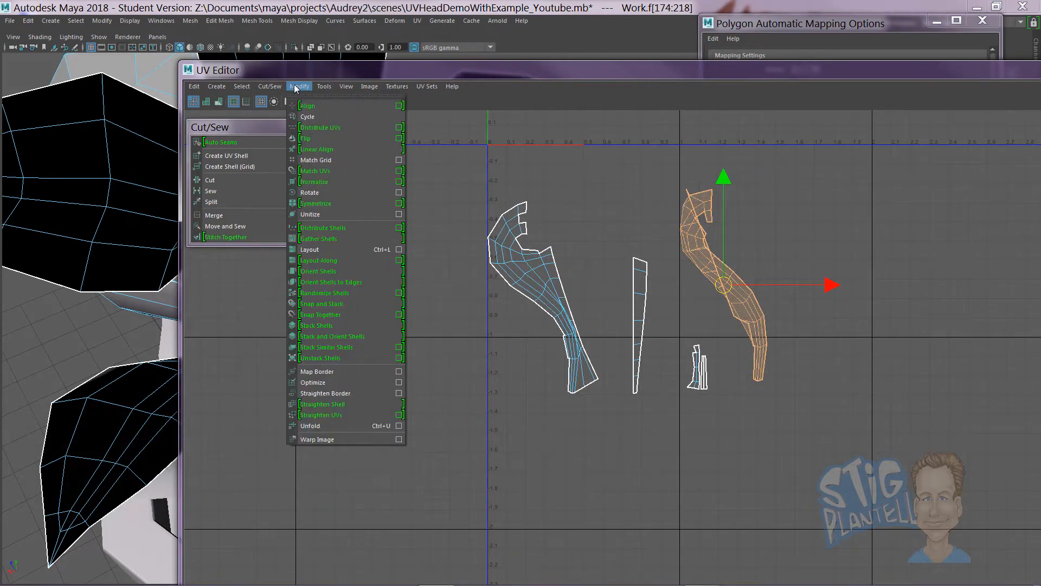
pyautogui.click(399, 427)
pyautogui.moveTo(792, 33); pyautogui.dragTo(772, 55)
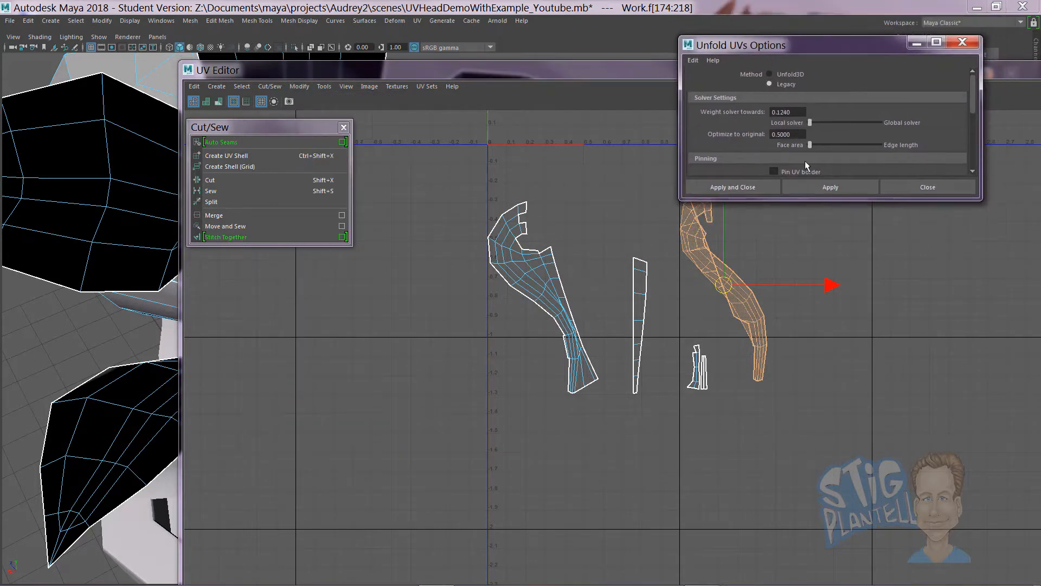
pyautogui.moveTo(860, 201); pyautogui.dragTo(860, 375)
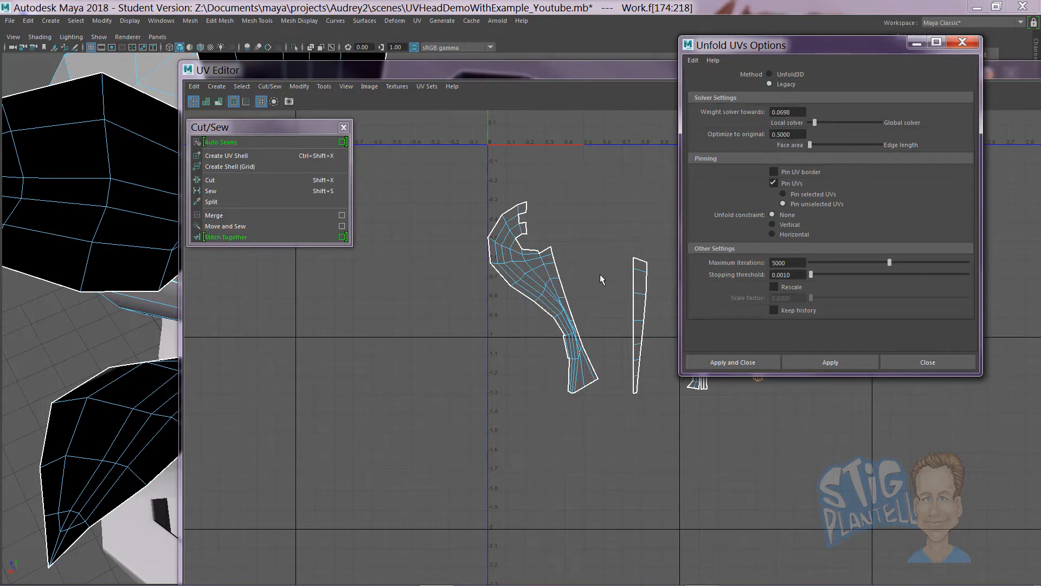
# - Select all UVs of the newly sewn right shell and unfold them with the Legacy method
pyautogui.keyDown('alt'); pyautogui.moveTo(655, 260); pyautogui.dragTo(483, 302, button='middle'); pyautogui.keyUp('alt')
pyautogui.moveTo(515, 286); pyautogui.dragTo(552, 286, button='right')
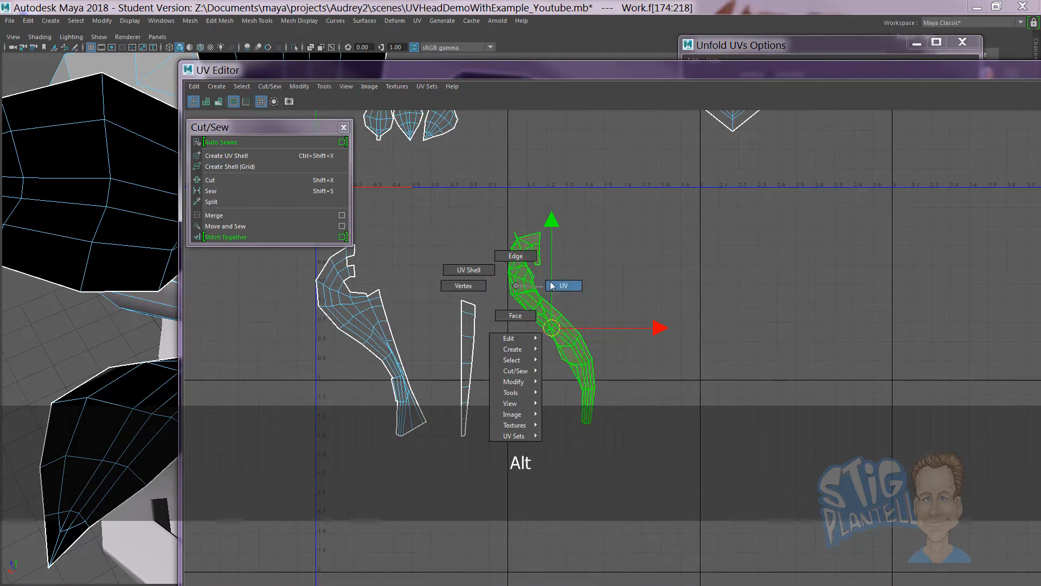
pyautogui.moveTo(571, 221); pyautogui.dragTo(506, 313)
pyautogui.keyDown('alt'); pyautogui.moveTo(581, 311); pyautogui.dragTo(577, 269, button='middle'); pyautogui.keyUp('alt')
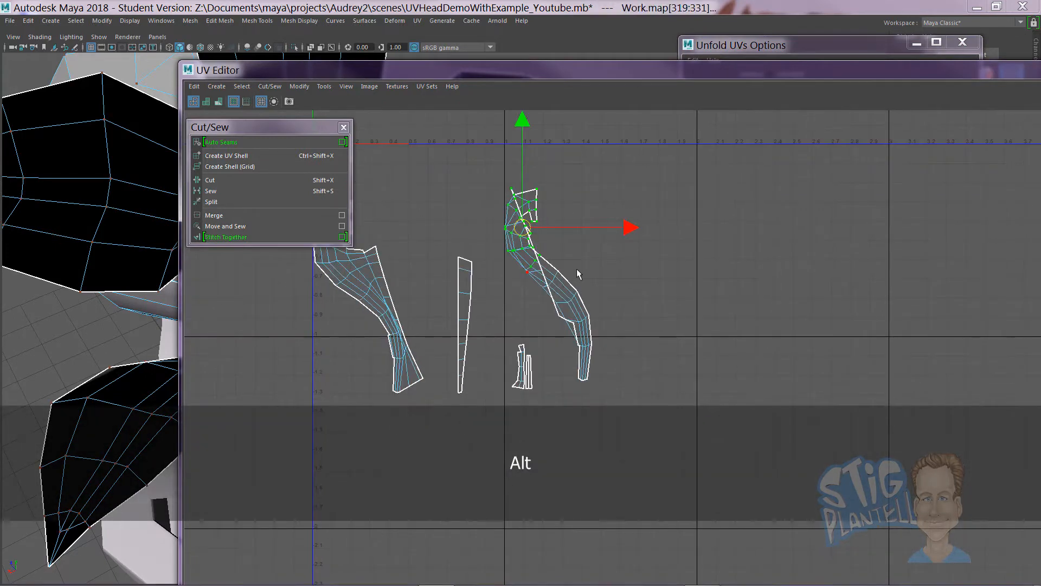
pyautogui.keyDown('shift'); pyautogui.moveTo(521, 306); pyautogui.dragTo(522, 306); pyautogui.keyUp('shift')
pyautogui.keyDown('shift'); pyautogui.moveTo(625, 268); pyautogui.dragTo(552, 395); pyautogui.keyUp('shift')
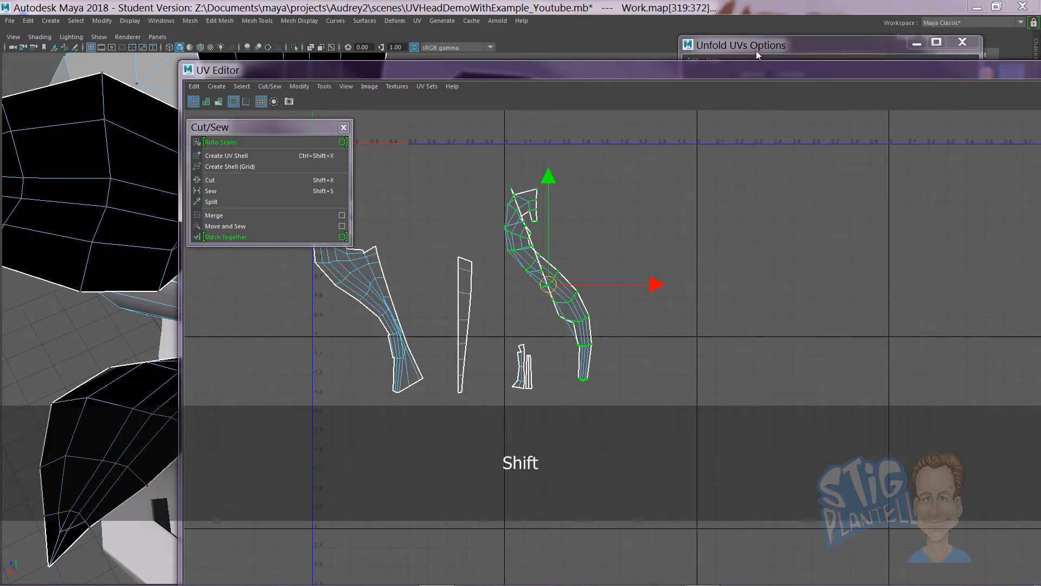
pyautogui.moveTo(756, 50); pyautogui.dragTo(774, 68)
pyautogui.click(858, 385)
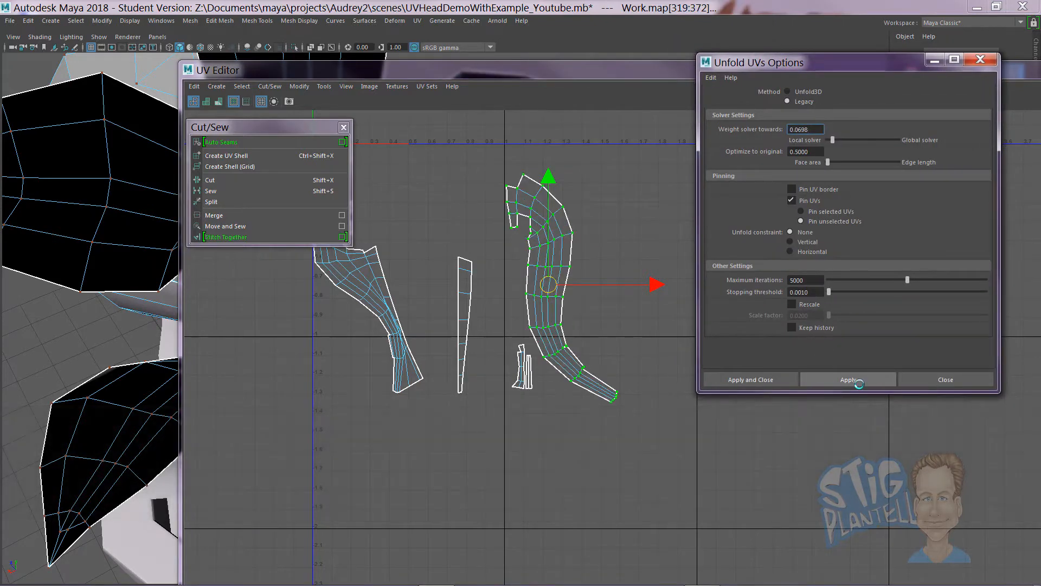
# - Select all UVs of the left sewn stem shell and unfold it with the same Legacy settings
pyautogui.keyDown('alt'); pyautogui.moveTo(483, 332); pyautogui.dragTo(565, 372, button='middle'); pyautogui.keyUp('alt')
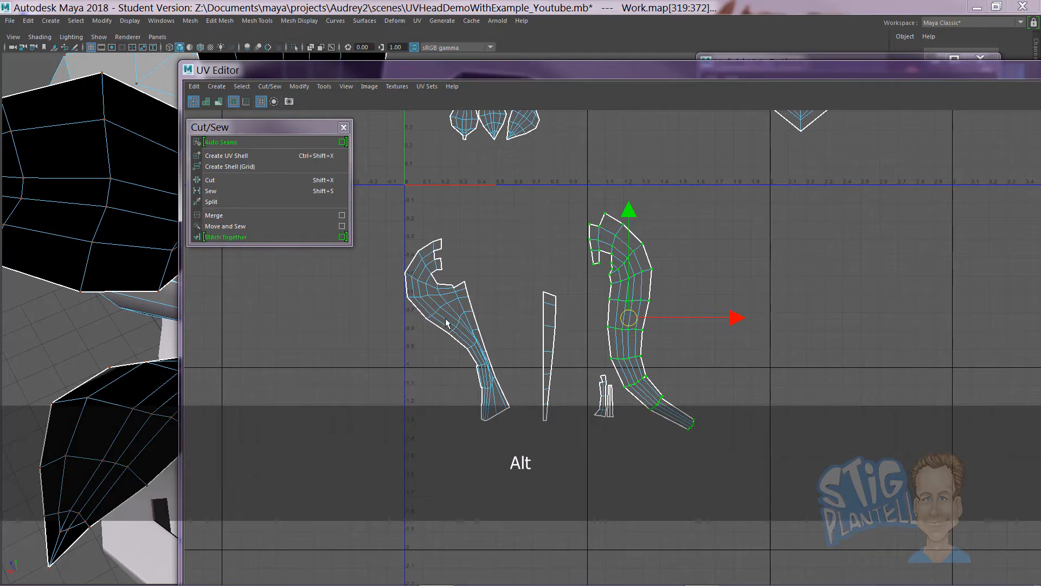
pyautogui.moveTo(394, 220); pyautogui.dragTo(516, 420)
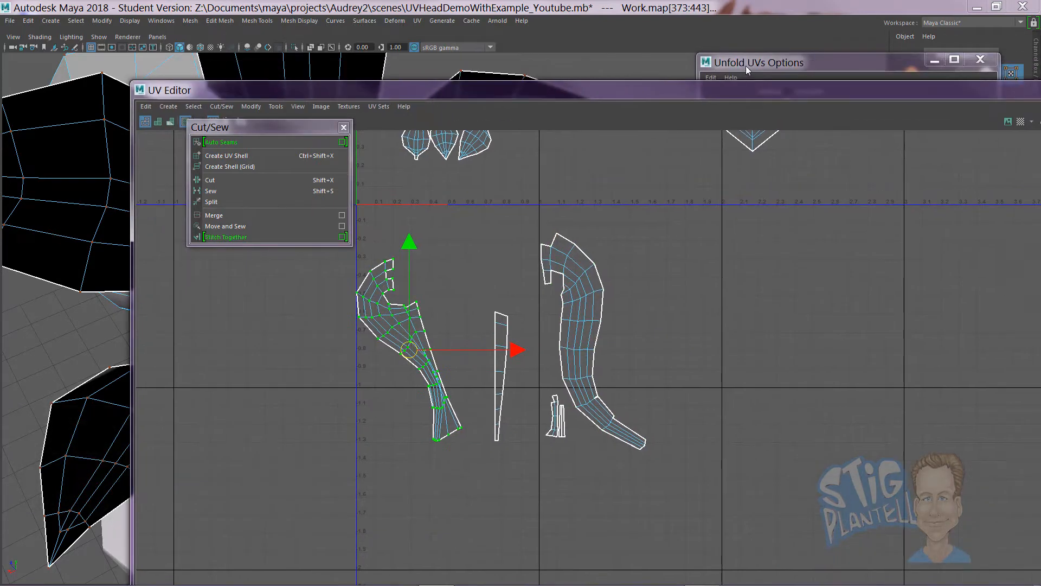
pyautogui.moveTo(746, 67); pyautogui.dragTo(768, 62)
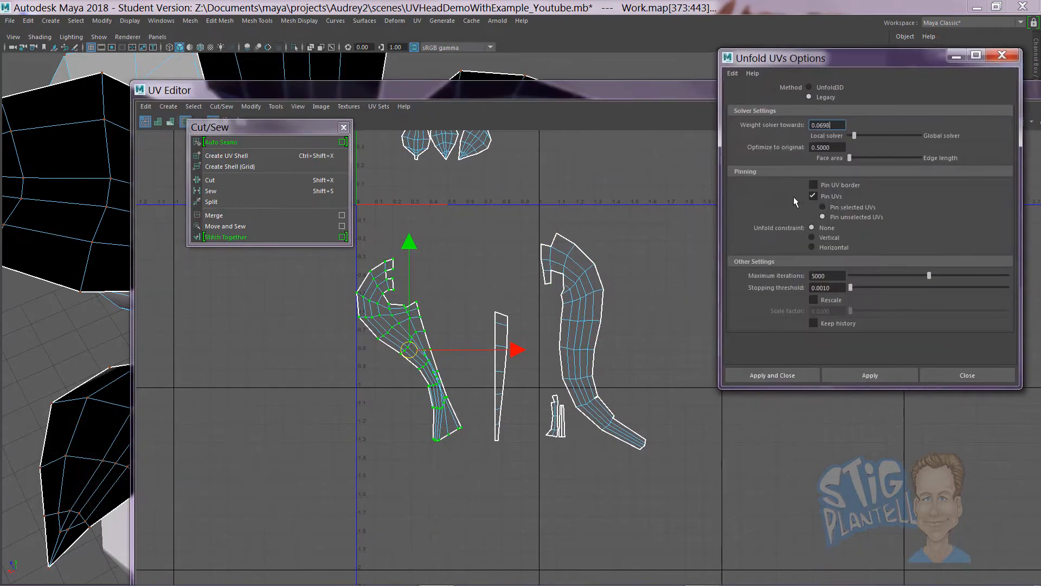
pyautogui.click(857, 375)
# - Select all left border edges of the remaining straight strip and Move and Sew it to the unfolded right shell
pyautogui.moveTo(496, 325); pyautogui.dragTo(480, 308, button='right')
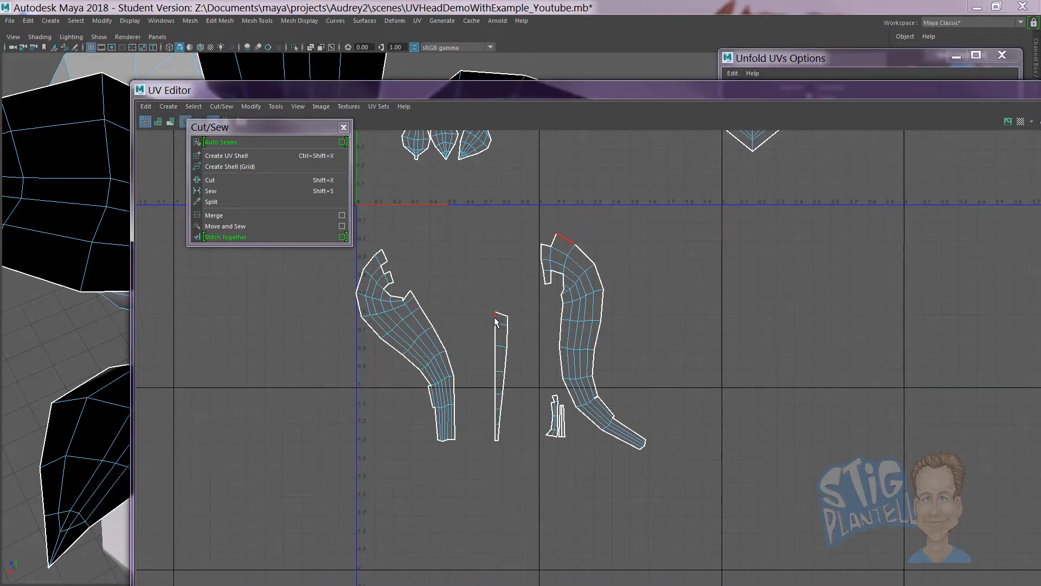
pyautogui.click(494, 322)
pyautogui.keyDown('shift'); pyautogui.click(495, 362); pyautogui.keyUp('shift')
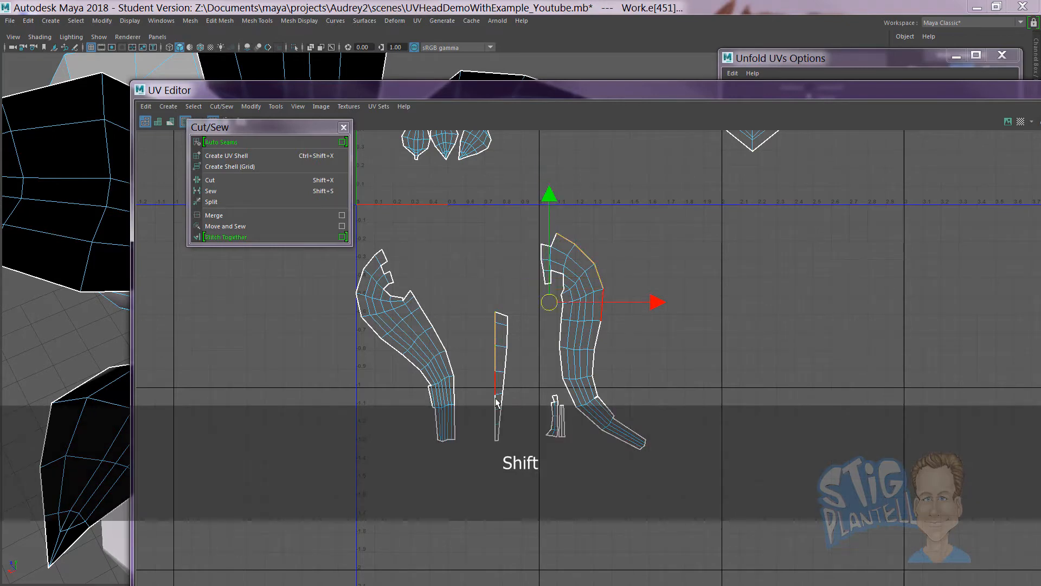
pyautogui.keyDown('shift'); pyautogui.click(496, 404); pyautogui.keyUp('shift')
pyautogui.keyDown('shift'); pyautogui.click(495, 434); pyautogui.keyUp('shift')
pyautogui.keyDown('shift'); pyautogui.click(496, 437); pyautogui.keyUp('shift')
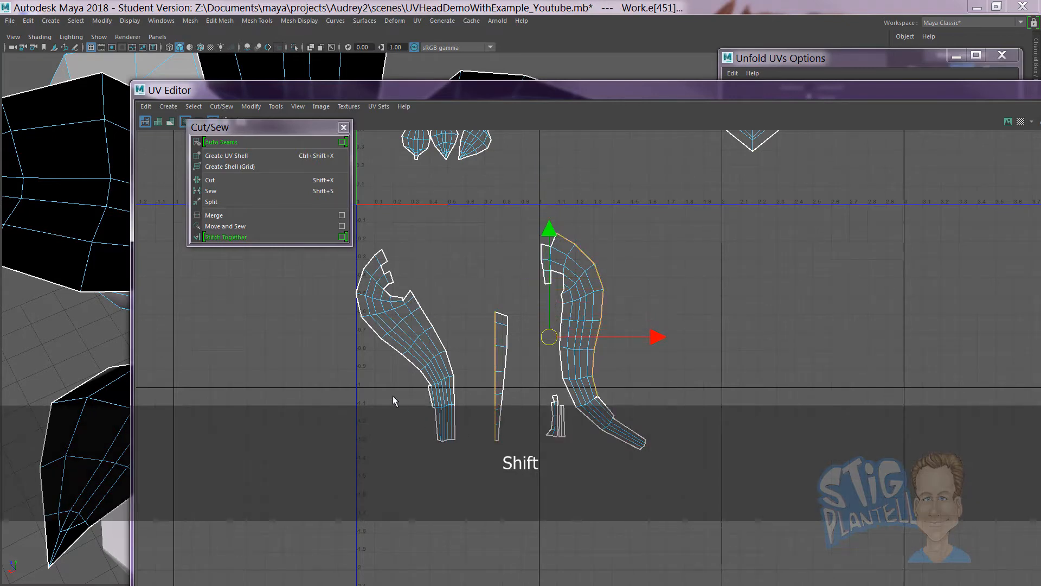
pyautogui.click(245, 226)
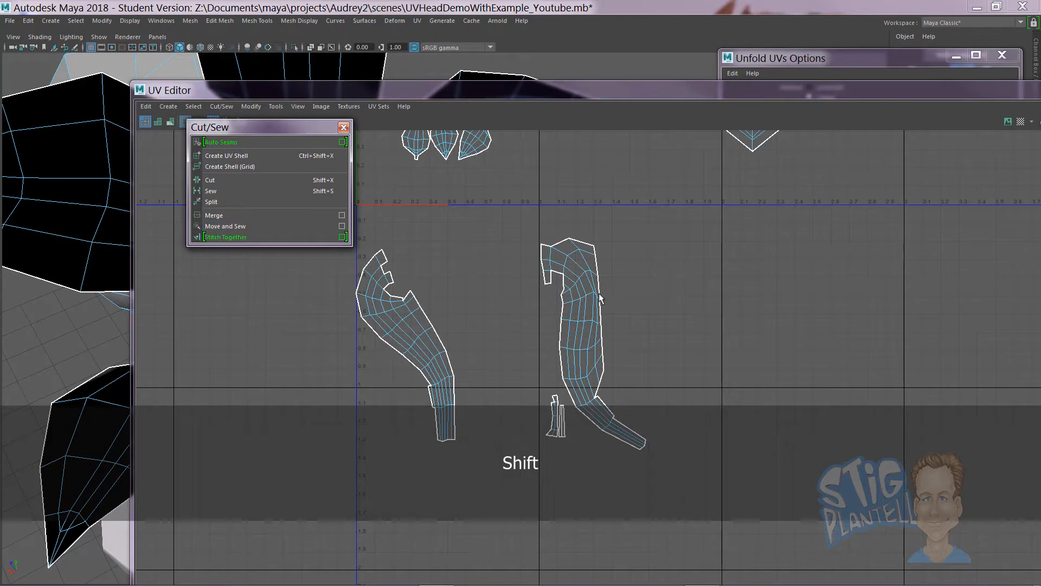
# - Select all UVs of the right stem shell, from its hooked upper end to the narrow tip
pyautogui.moveTo(593, 291); pyautogui.dragTo(634, 293, button='right')
pyautogui.moveTo(527, 227); pyautogui.dragTo(673, 344)
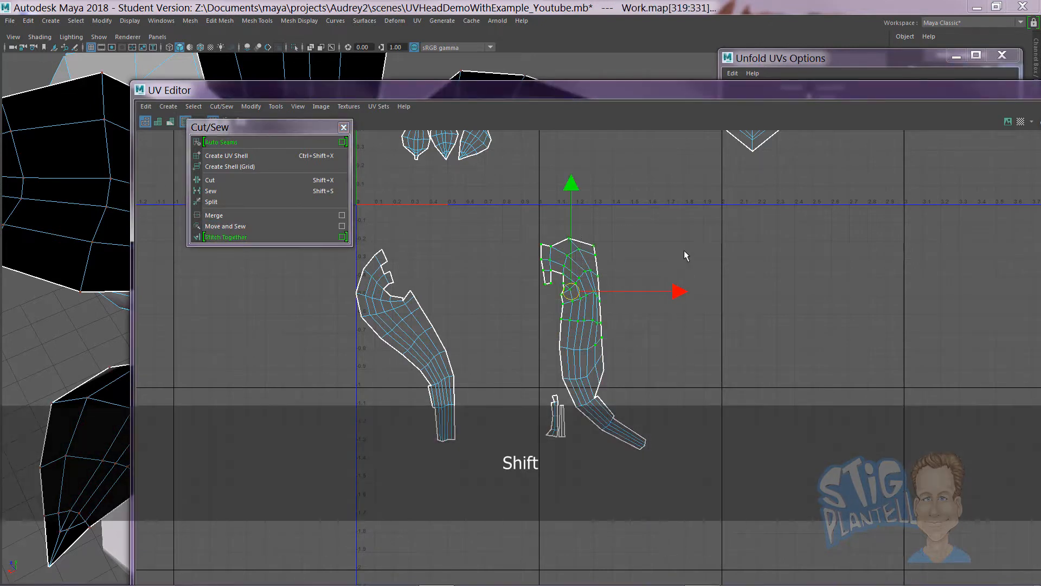
pyautogui.keyDown('ctrl'); pyautogui.keyDown('shift'); pyautogui.moveTo(683, 250); pyautogui.dragTo(628, 396); pyautogui.keyUp('shift'); pyautogui.keyUp('ctrl')
pyautogui.keyDown('ctrl'); pyautogui.keyDown('shift'); pyautogui.moveTo(690, 350); pyautogui.dragTo(573, 464); pyautogui.keyUp('shift'); pyautogui.keyUp('ctrl')
# - Reset the Unfold options, choose the Legacy method and set the solver weight to 0.1240
pyautogui.moveTo(781, 58); pyautogui.dragTo(741, 58)
pyautogui.click(782, 88)
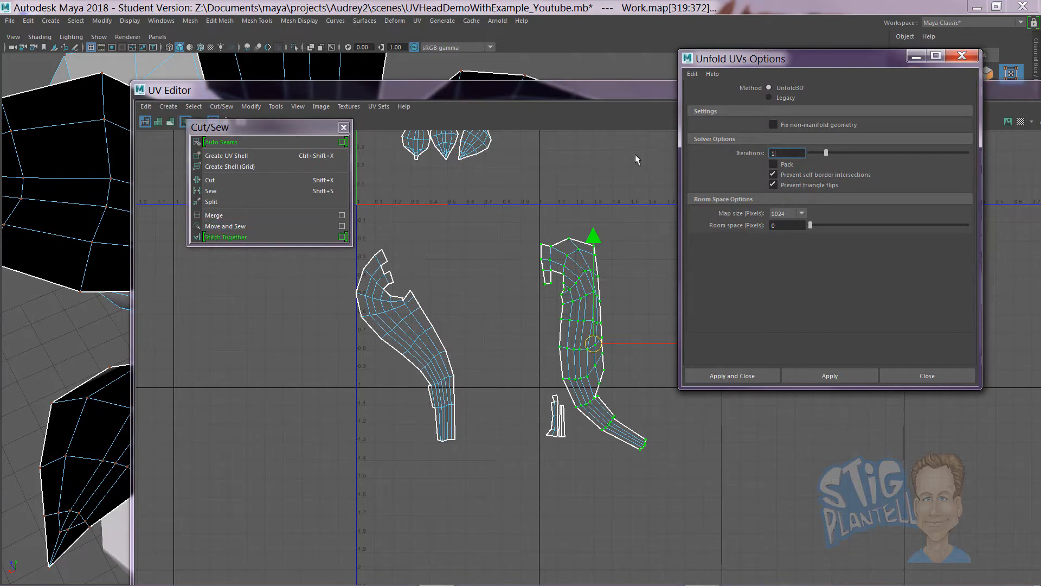
pyautogui.click(784, 98)
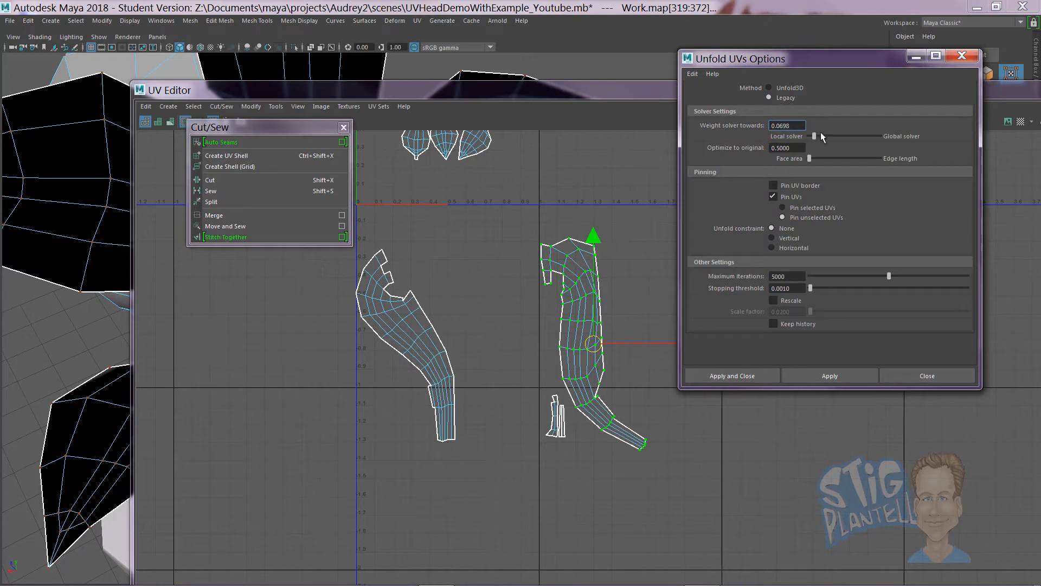
pyautogui.moveTo(821, 135); pyautogui.dragTo(753, 121)
pyautogui.click(693, 74)
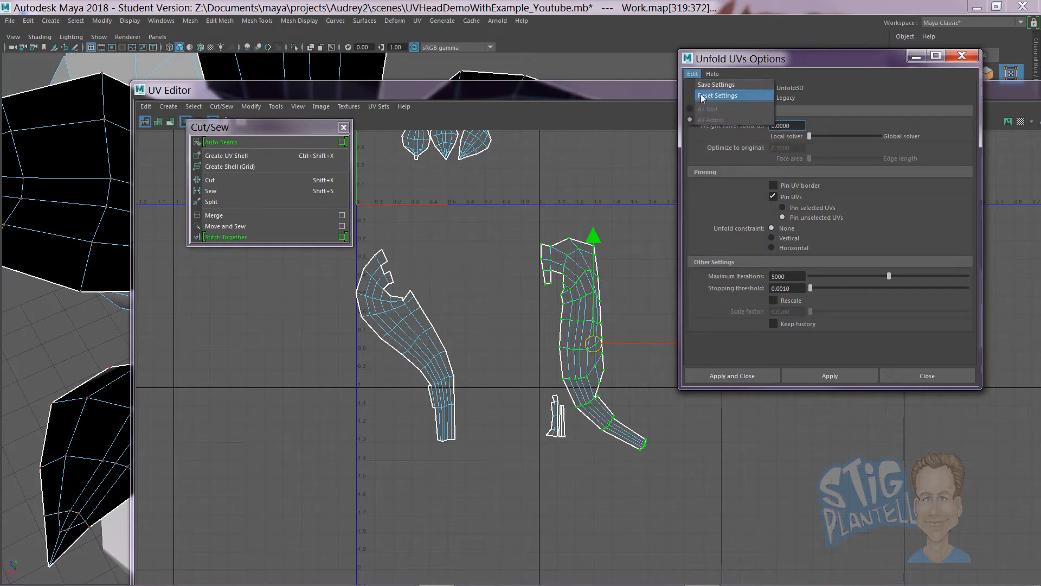
pyautogui.click(721, 97)
pyautogui.click(785, 98)
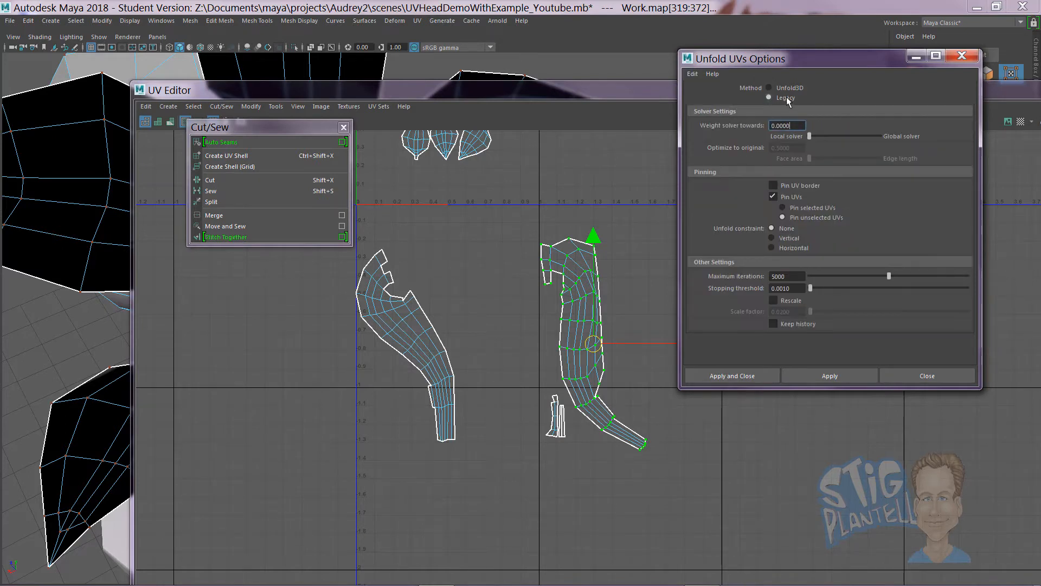
pyautogui.moveTo(812, 137); pyautogui.dragTo(823, 139)
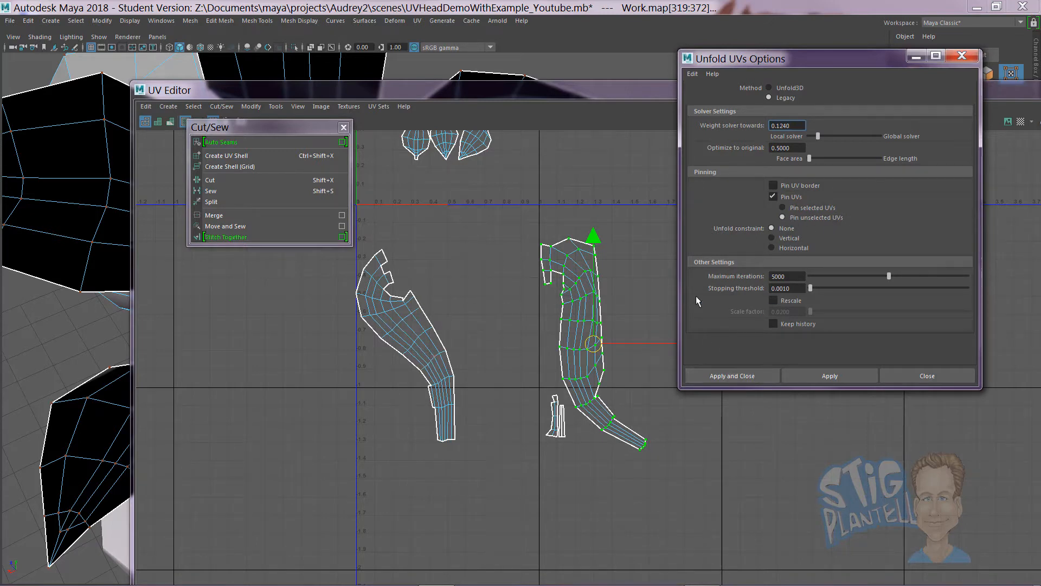
# - Unfold the selected right stem shell and scale it down to about the size of the left one
pyautogui.moveTo(551, 96); pyautogui.dragTo(495, 143)
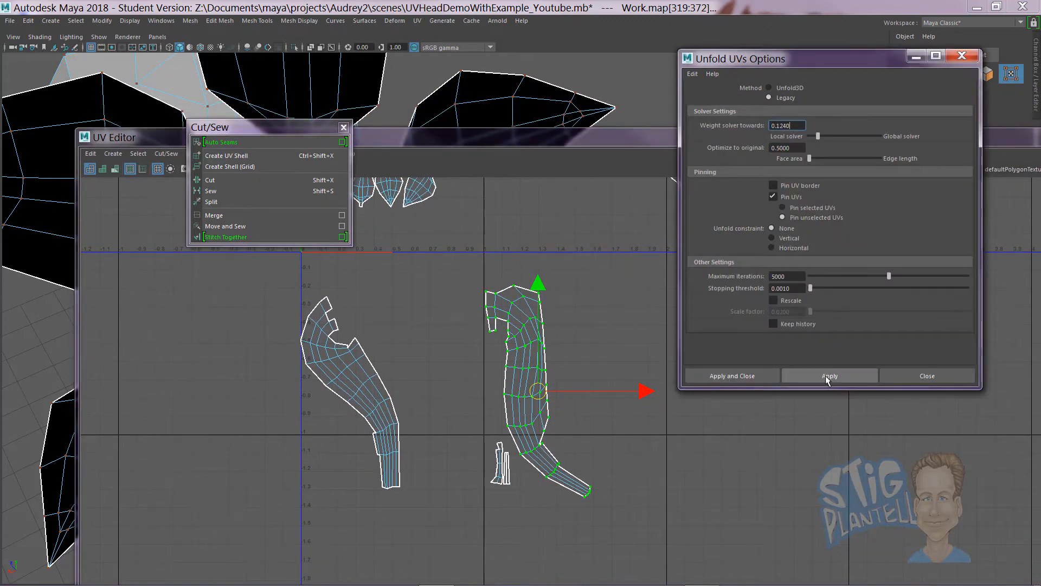
pyautogui.click(828, 379)
pyautogui.keyDown('alt'); pyautogui.moveTo(542, 407); pyautogui.dragTo(496, 406, button='right'); pyautogui.keyUp('alt')
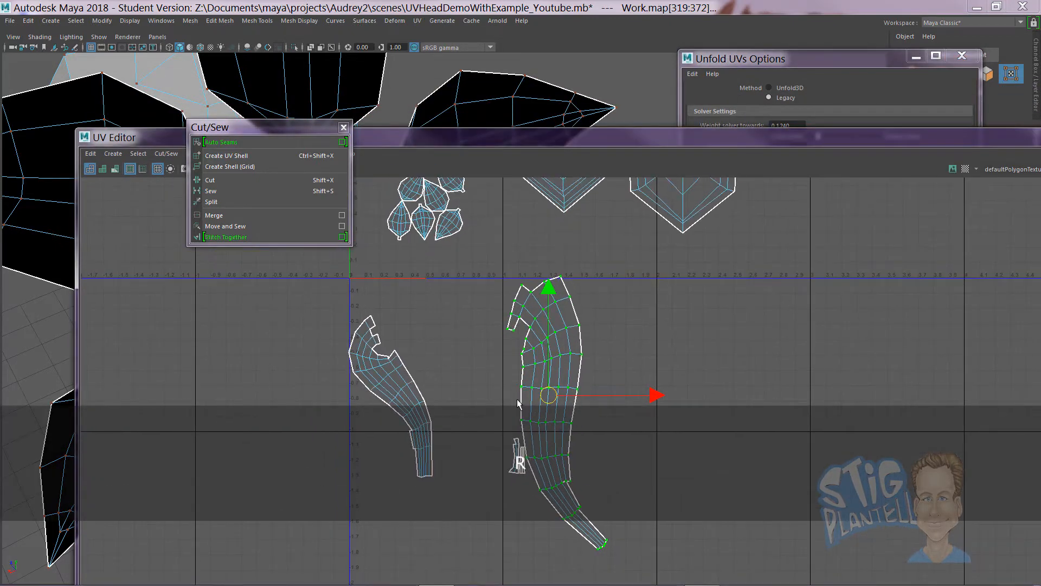
pyautogui.press('r')
pyautogui.keyDown('shift'); pyautogui.moveTo(509, 395); pyautogui.dragTo(483, 397); pyautogui.keyUp('shift')
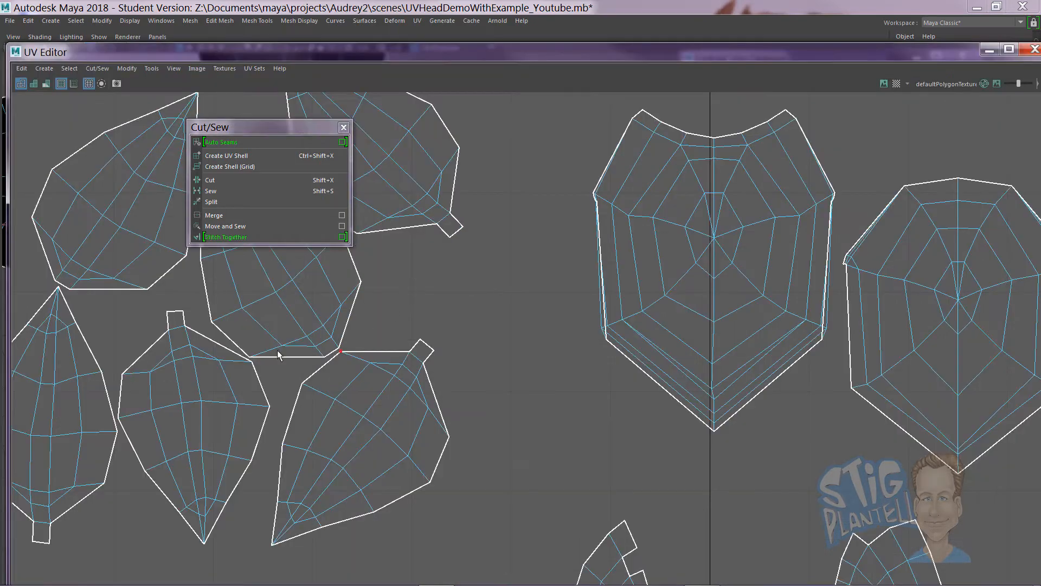
# - Scale the two head shells down slightly and place them close beside the leaf shells
pyautogui.keyDown('alt'); pyautogui.moveTo(697, 360); pyautogui.dragTo(216, 363, button='right'); pyautogui.keyUp('alt')
pyautogui.keyDown('alt'); pyautogui.moveTo(217, 364); pyautogui.dragTo(108, 330, button='middle'); pyautogui.keyUp('alt')
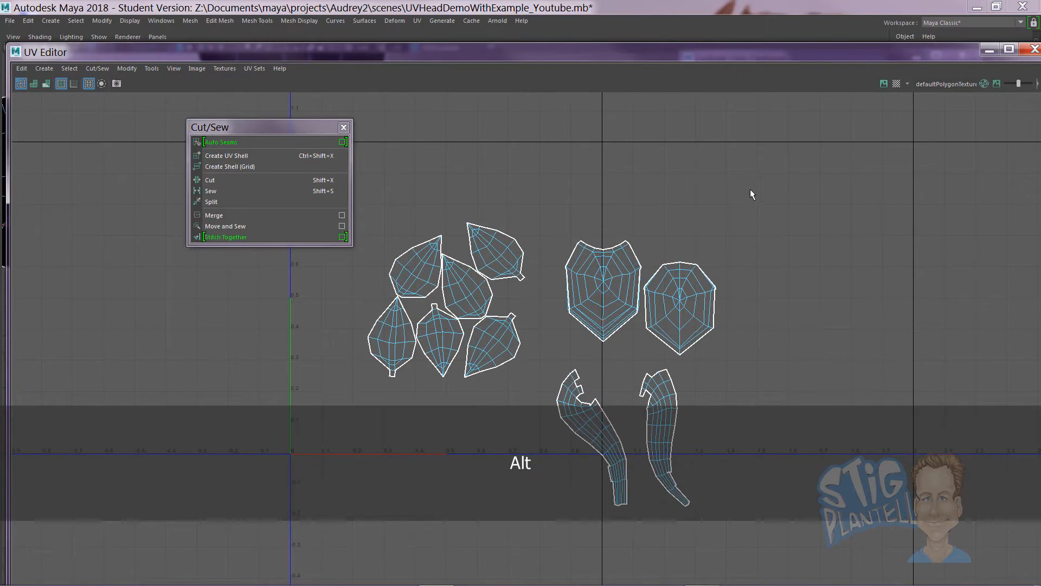
pyautogui.moveTo(763, 194); pyautogui.dragTo(553, 354)
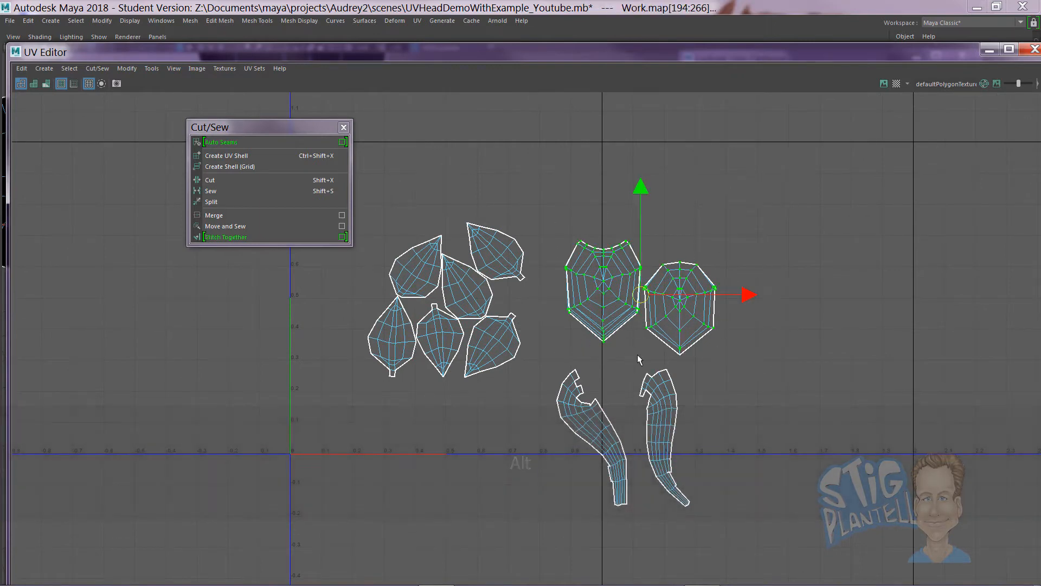
pyautogui.press('r')
pyautogui.keyDown('shift'); pyautogui.moveTo(640, 295); pyautogui.dragTo(630, 297); pyautogui.keyUp('shift')
pyautogui.hotkey('ctrl', 'z')
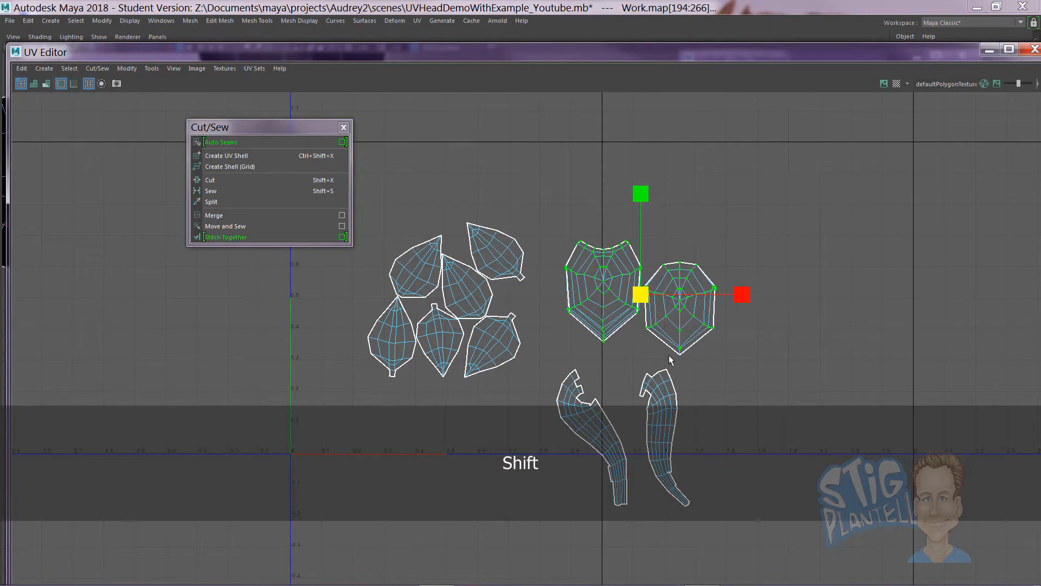
pyautogui.keyDown('shift'); pyautogui.moveTo(640, 296); pyautogui.dragTo(598, 287); pyautogui.keyUp('shift')
pyautogui.press('w')
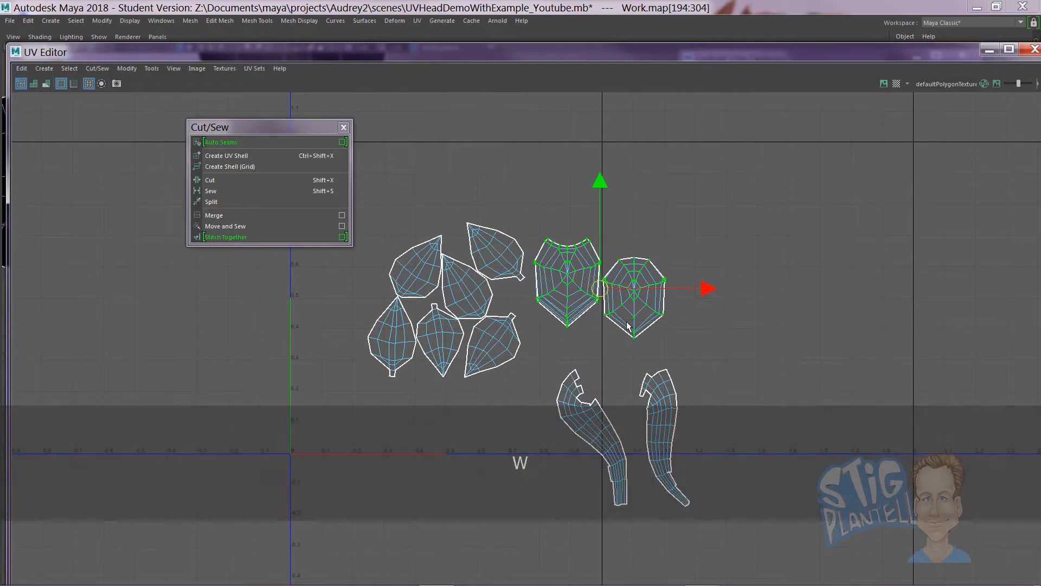
# - Move both stem shells up together so they sit just beneath the two head shells
pyautogui.moveTo(551, 362); pyautogui.dragTo(753, 557)
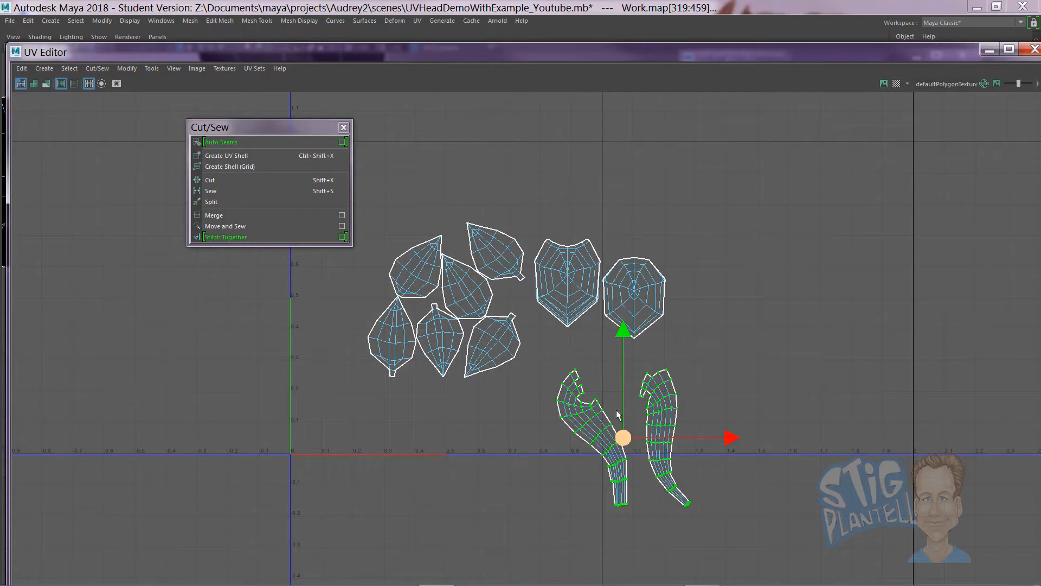
pyautogui.moveTo(625, 439); pyautogui.dragTo(606, 417)
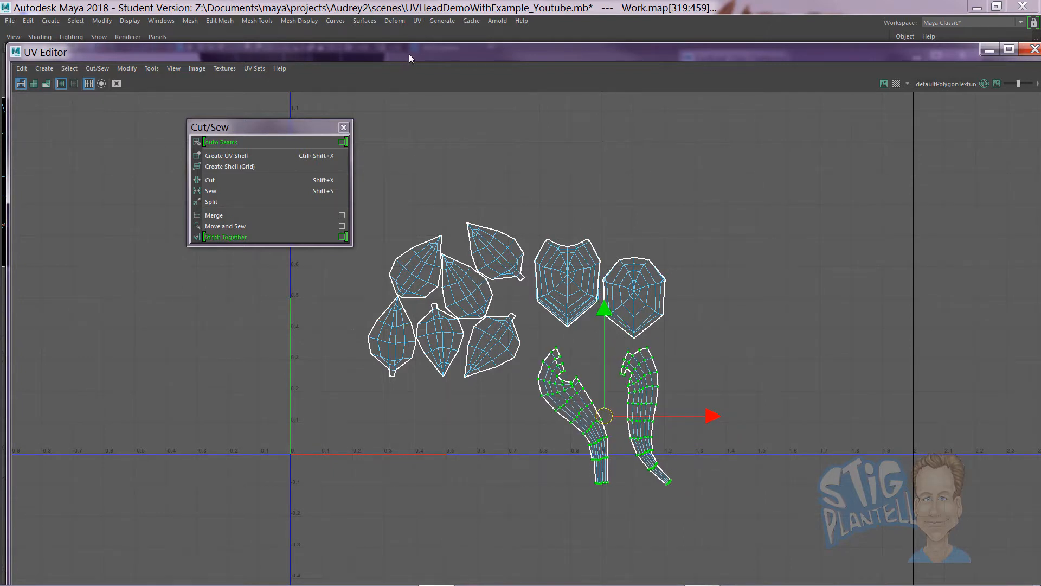
pyautogui.moveTo(408, 54)
pyautogui.mouseDown()
pyautogui.moveTo(421, 60)
pyautogui.moveTo(393, 49)
pyautogui.mouseUp()
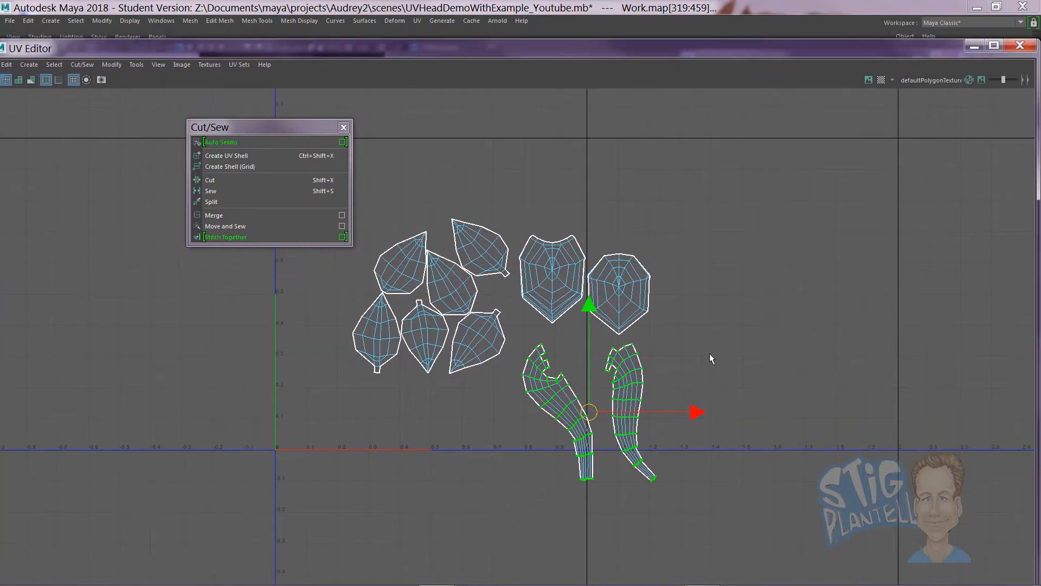
# - Bring the leftover small stem strips from far below the layout up beside the left stem shell, under the leaf shells
pyautogui.keyDown('alt'); pyautogui.moveTo(719, 355); pyautogui.dragTo(600, 425, button='right'); pyautogui.keyUp('alt')
pyautogui.keyDown('alt'); pyautogui.moveTo(657, 428); pyautogui.dragTo(547, 285, button='middle'); pyautogui.keyUp('alt')
pyautogui.keyDown('alt'); pyautogui.moveTo(504, 398); pyautogui.dragTo(441, 429, button='right'); pyautogui.keyUp('alt')
pyautogui.keyDown('alt'); pyautogui.moveTo(538, 469); pyautogui.dragTo(551, 406, button='middle'); pyautogui.keyUp('alt')
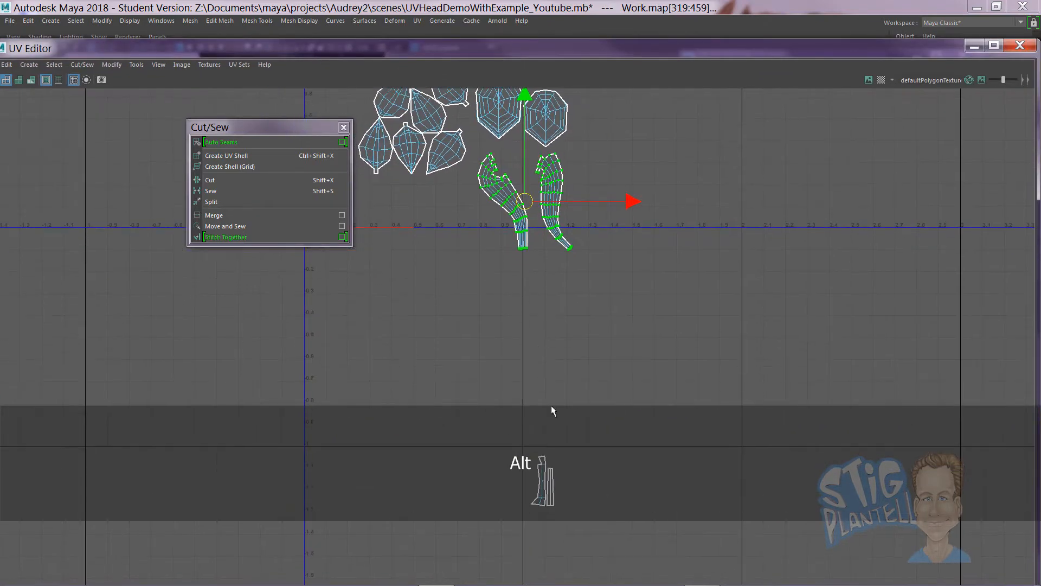
pyautogui.click(542, 480)
pyautogui.moveTo(543, 491); pyautogui.dragTo(457, 245)
pyautogui.keyDown('alt'); pyautogui.moveTo(456, 268); pyautogui.dragTo(569, 421, button='middle'); pyautogui.keyUp('alt')
pyautogui.keyDown('alt'); pyautogui.moveTo(711, 412); pyautogui.dragTo(887, 388, button='right'); pyautogui.keyUp('alt')
pyautogui.keyDown('alt'); pyautogui.moveTo(838, 370); pyautogui.dragTo(710, 360, button='middle'); pyautogui.keyUp('alt')
pyautogui.keyDown('alt'); pyautogui.moveTo(709, 360); pyautogui.dragTo(846, 347, button='right'); pyautogui.keyUp('alt')
pyautogui.moveTo(266, 122); pyautogui.dragTo(128, 117)
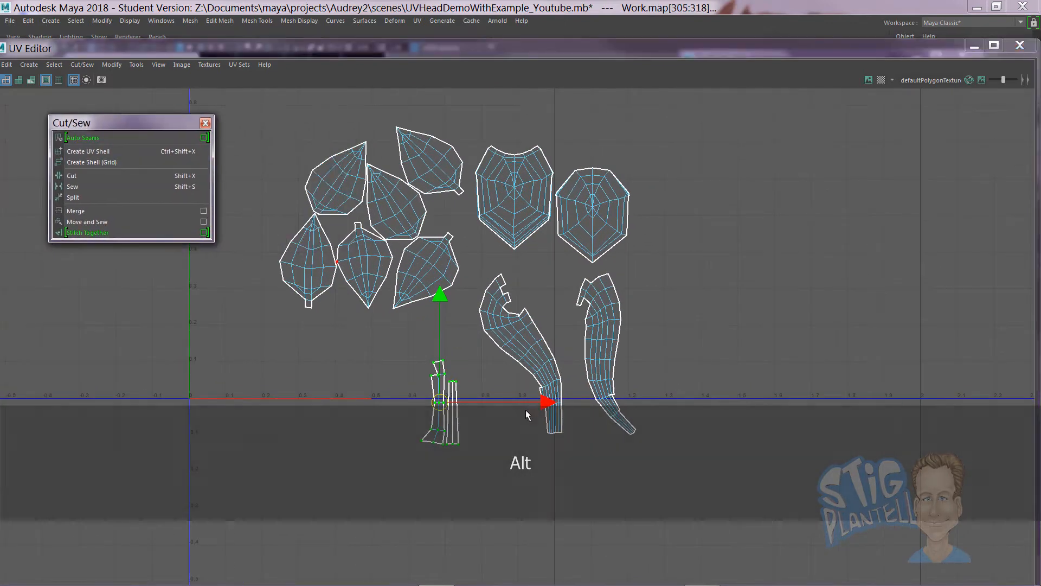
# - Select the outer edge at the right stem shell's narrow lower end and Move and Sew the matching strip piece to it
pyautogui.moveTo(455, 394); pyautogui.dragTo(454, 361, button='right')
pyautogui.moveTo(405, 345); pyautogui.dragTo(467, 479)
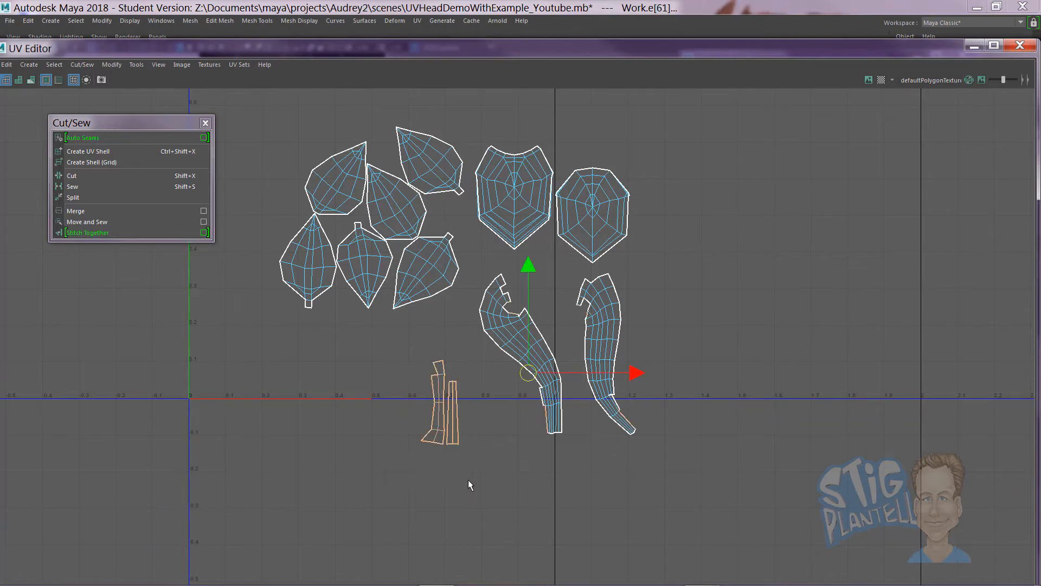
pyautogui.keyDown('alt'); pyautogui.moveTo(386, 323); pyautogui.dragTo(587, 319, button='right'); pyautogui.keyUp('alt')
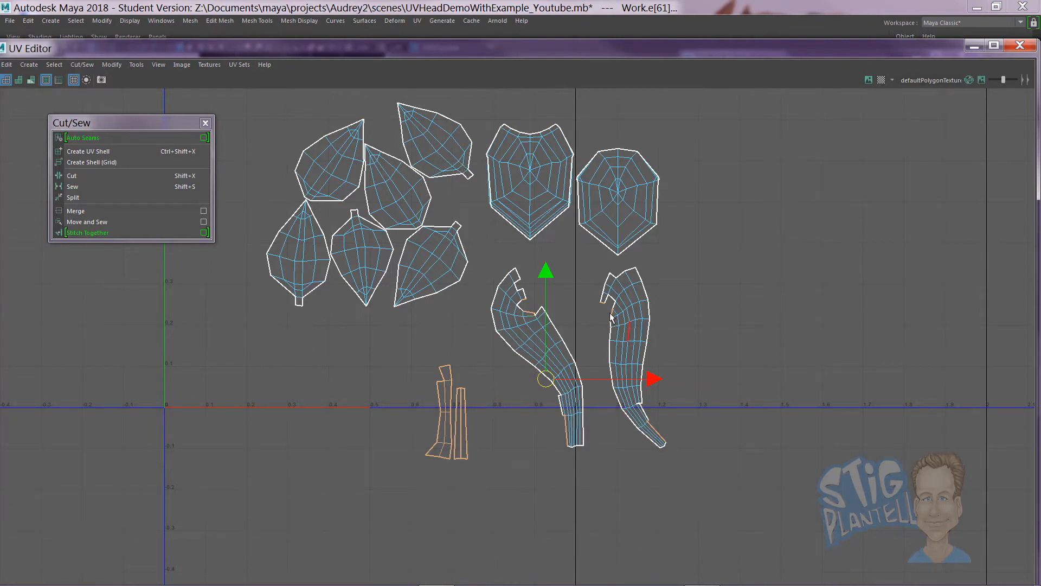
pyautogui.click(659, 437)
pyautogui.click(685, 416)
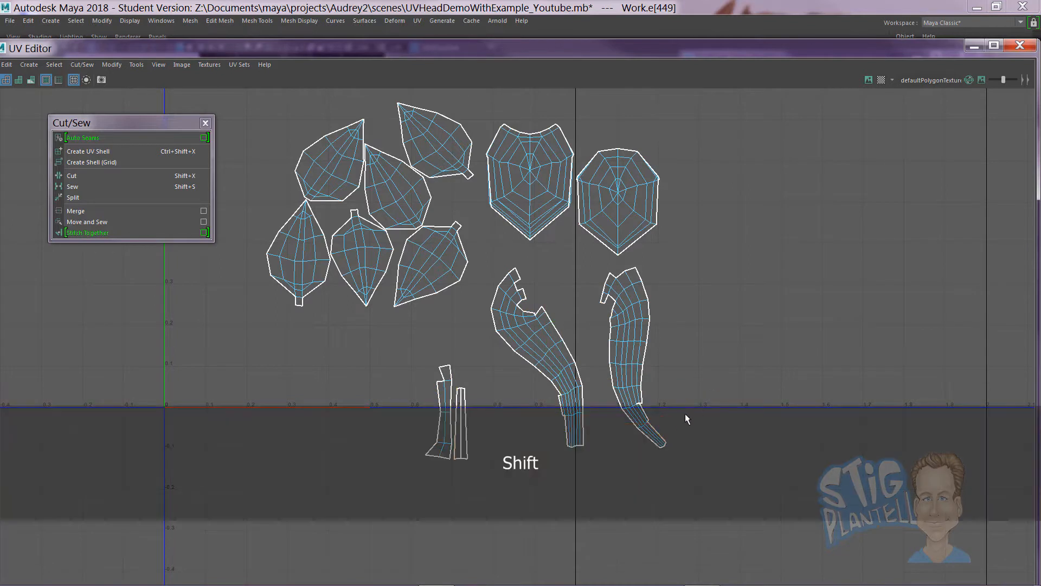
pyautogui.click(659, 431)
pyautogui.click(80, 223)
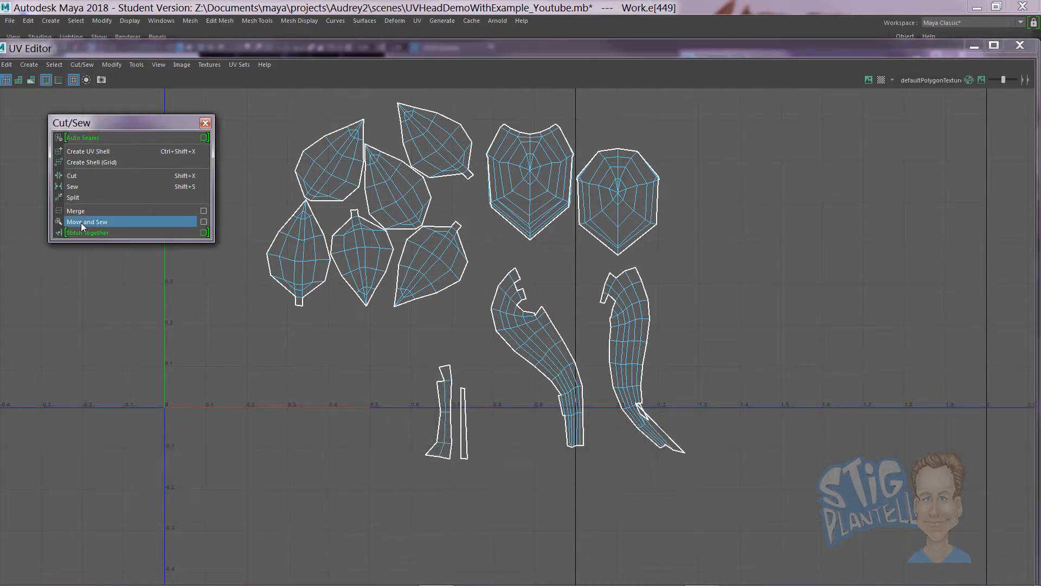
# - Move and Sew the short open edges where the attached strip piece meets the bend of the right stem shell
pyautogui.click(461, 410)
pyautogui.click(477, 414)
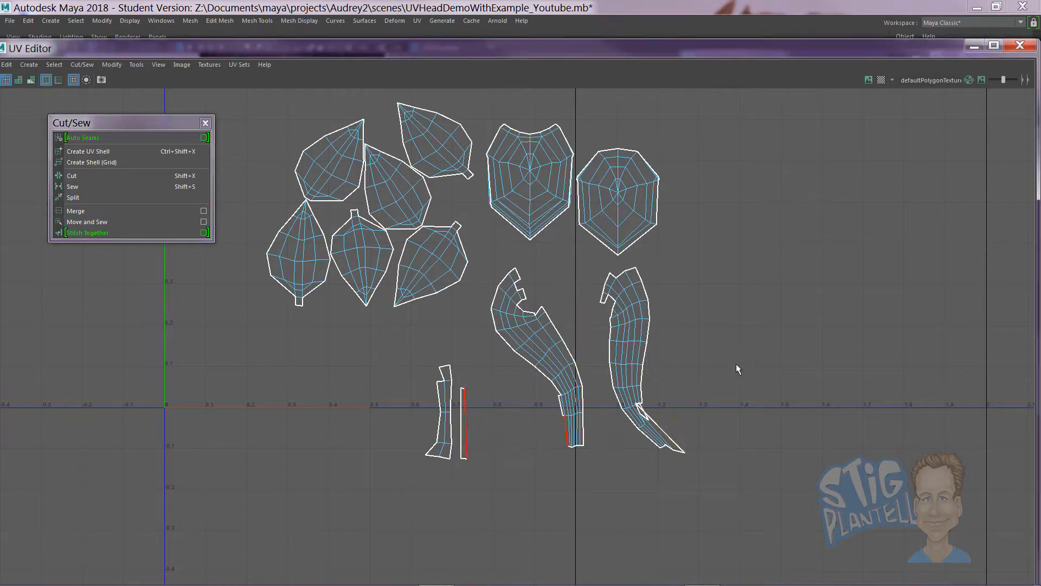
pyautogui.moveTo(637, 364)
pyautogui.mouseDown(button='right')
pyautogui.moveTo(679, 365)
pyautogui.moveTo(637, 347)
pyautogui.mouseUp(button='right')
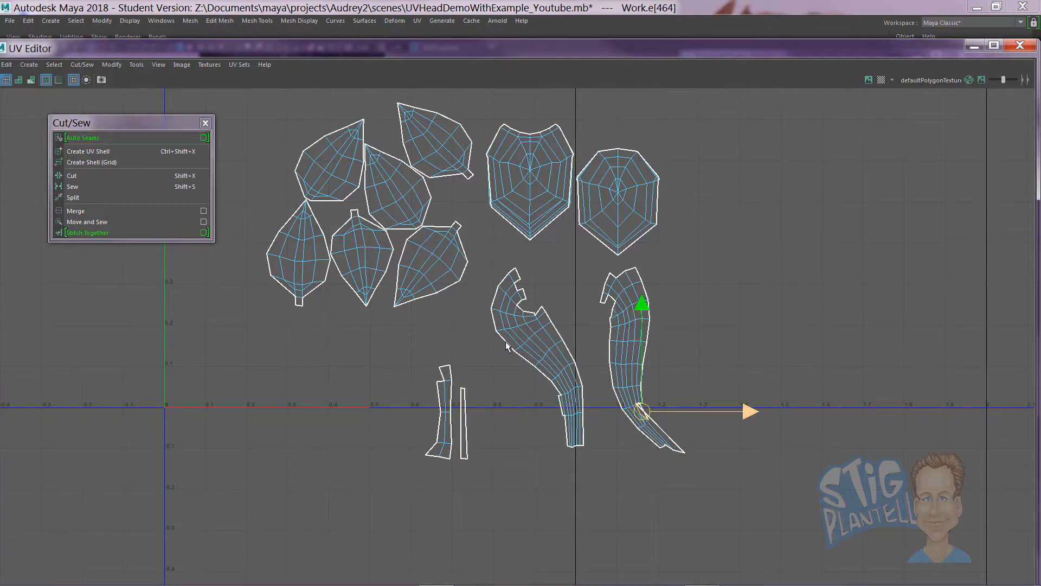
pyautogui.click(93, 222)
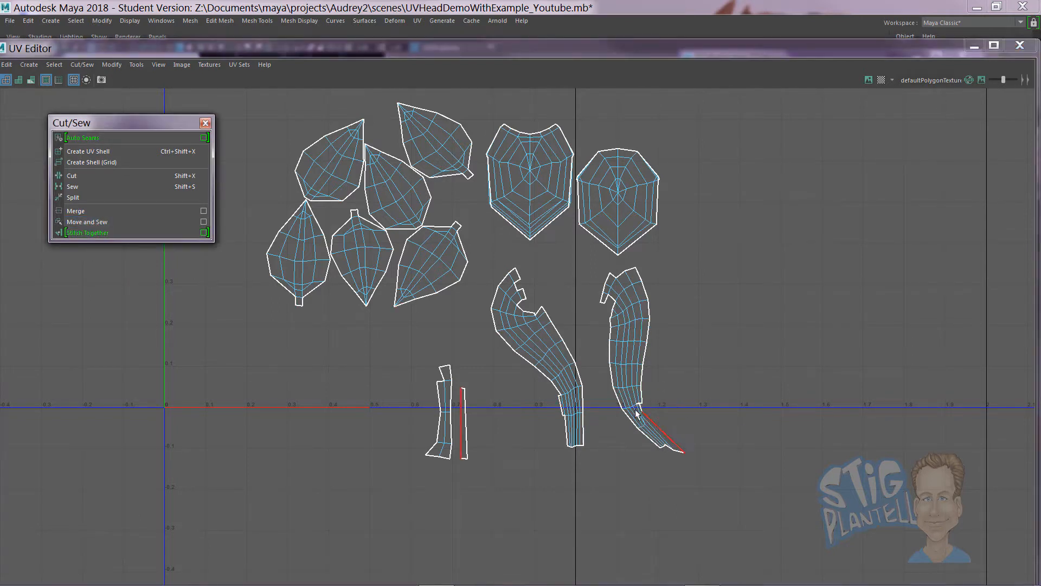
pyautogui.keyDown('alt'); pyautogui.moveTo(640, 405); pyautogui.dragTo(571, 396, button='right'); pyautogui.keyUp('alt')
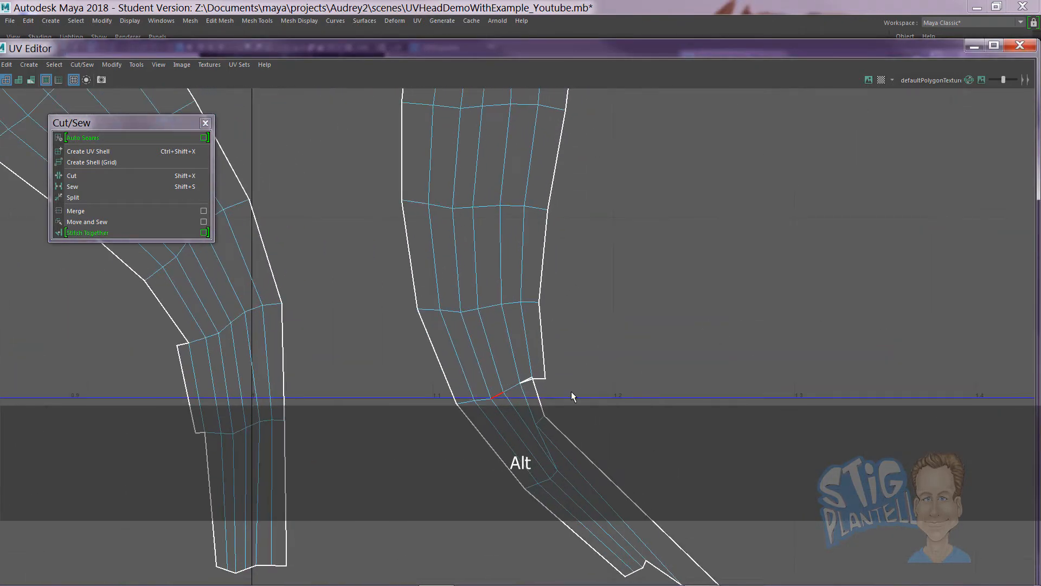
pyautogui.click(529, 381)
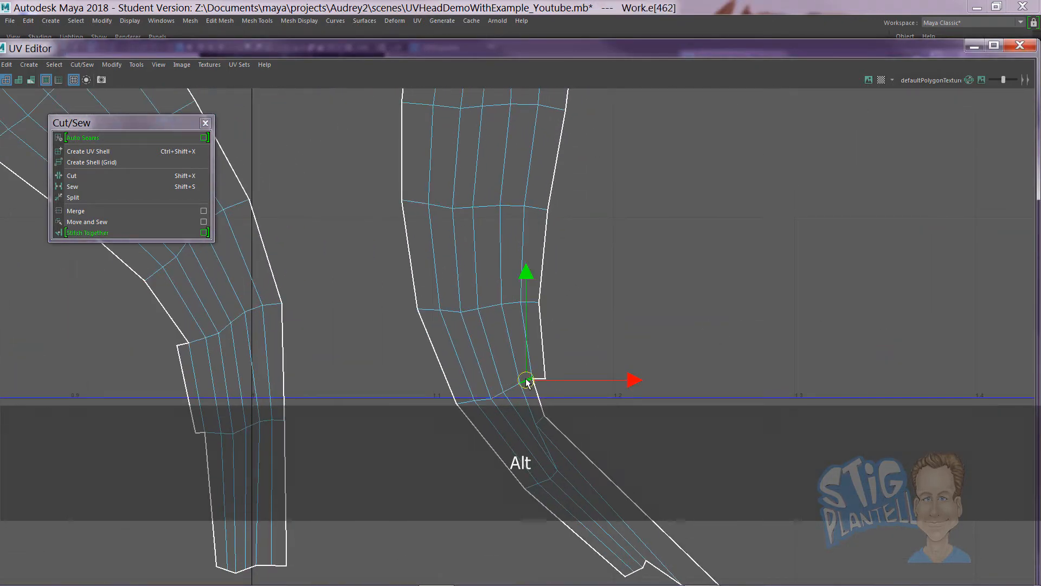
pyautogui.click(87, 221)
pyautogui.keyDown('alt'); pyautogui.moveTo(609, 382); pyautogui.dragTo(608, 307, button='middle'); pyautogui.keyUp('alt')
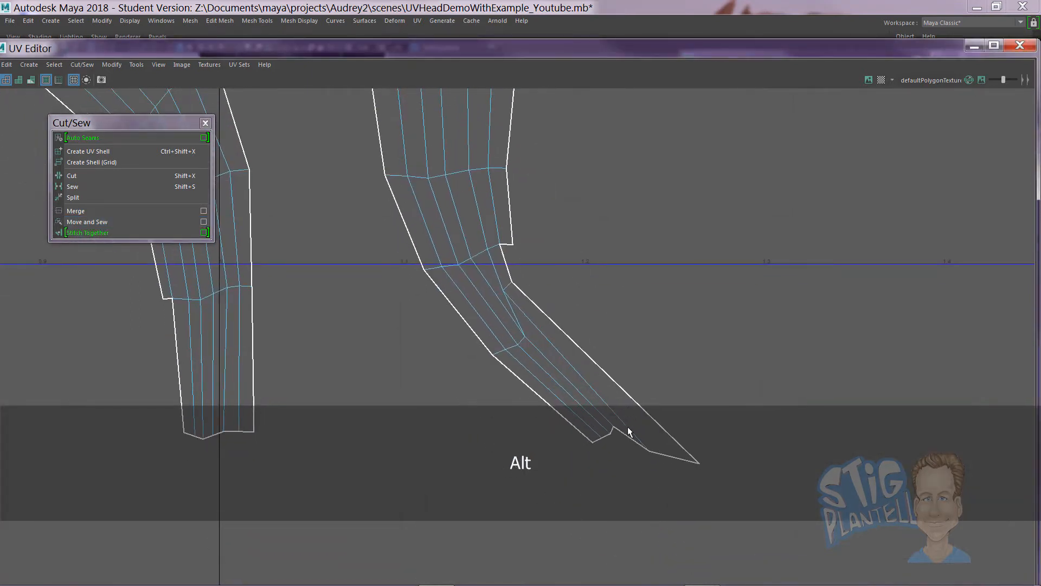
# - Pull the stray UVs at the right stem shell's tip inward to even out its end, and nudge a UV at the bend
pyautogui.moveTo(607, 421); pyautogui.dragTo(644, 414, button='right')
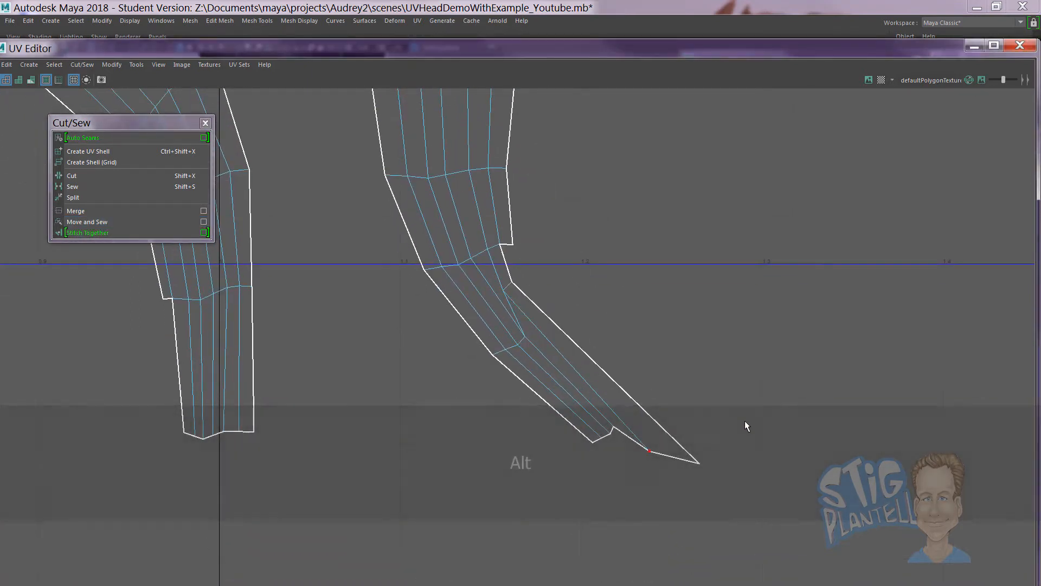
pyautogui.moveTo(745, 423); pyautogui.dragTo(639, 496)
pyautogui.moveTo(674, 457); pyautogui.dragTo(623, 409)
pyautogui.click(668, 432)
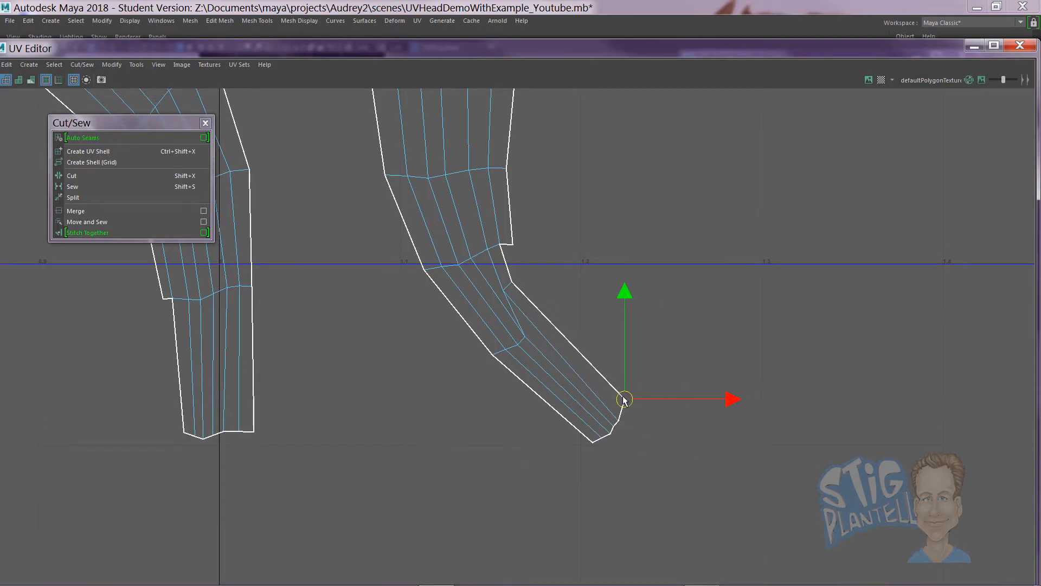
pyautogui.keyDown('alt'); pyautogui.moveTo(493, 293); pyautogui.dragTo(575, 349, button='middle'); pyautogui.keyUp('alt')
pyautogui.click(587, 348)
pyautogui.moveTo(594, 360)
pyautogui.mouseDown()
pyautogui.moveTo(625, 411)
pyautogui.moveTo(597, 365)
pyautogui.mouseUp()
pyautogui.keyDown('alt'); pyautogui.moveTo(493, 353); pyautogui.dragTo(512, 367, button='middle'); pyautogui.keyUp('alt')
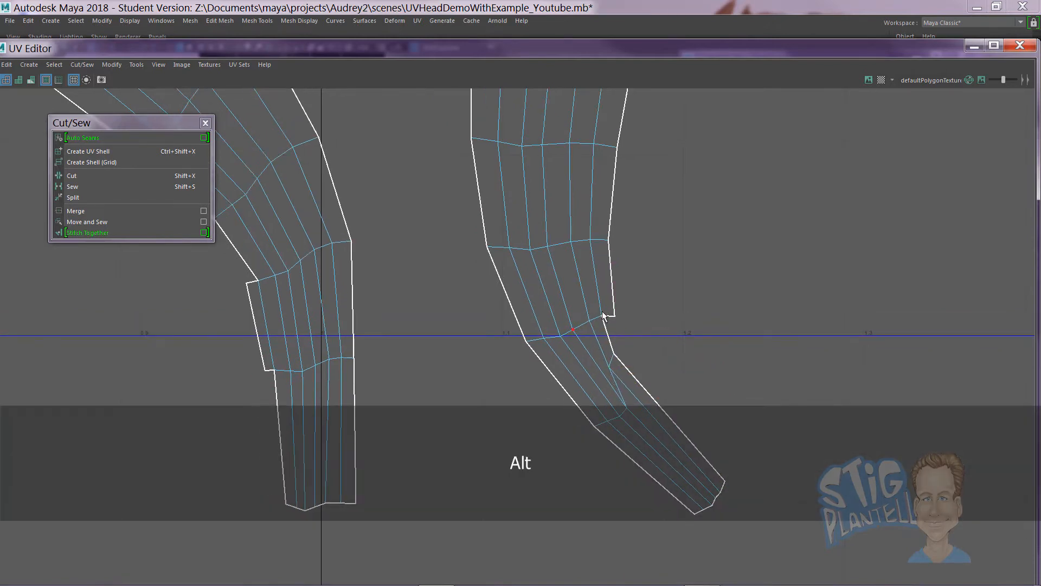
# - Examine which border edges of the two stem shells match each other, comparing selected edges with the stem on the 3D model
pyautogui.moveTo(611, 314); pyautogui.dragTo(609, 281, button='right')
pyautogui.click(610, 316)
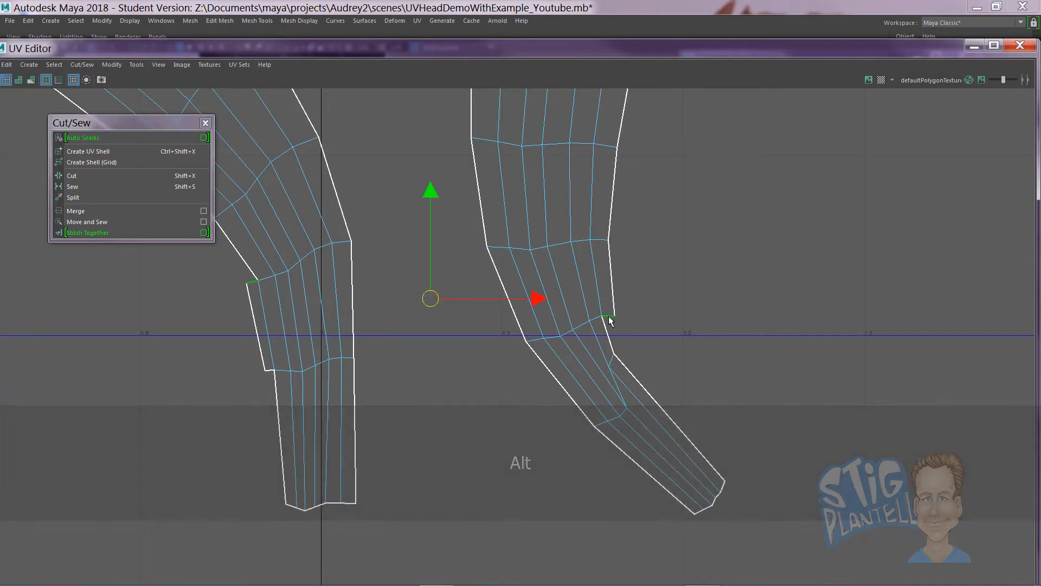
pyautogui.keyDown('alt'); pyautogui.moveTo(658, 365); pyautogui.dragTo(477, 272, button='right'); pyautogui.keyUp('alt')
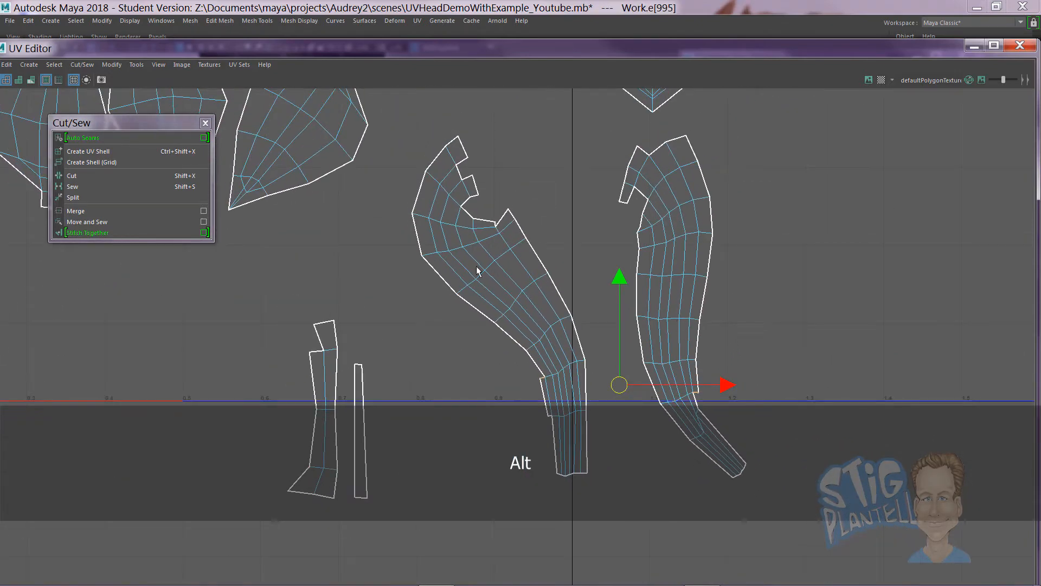
pyautogui.click(533, 253)
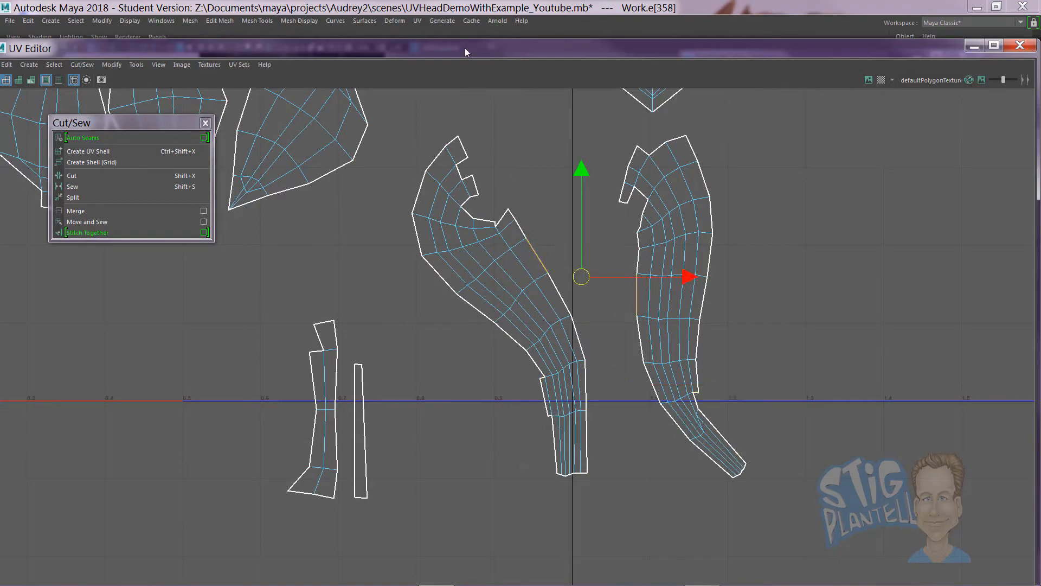
pyautogui.moveTo(464, 48); pyautogui.dragTo(507, 471)
pyautogui.keyDown('alt'); pyautogui.moveTo(379, 304); pyautogui.dragTo(558, 171); pyautogui.keyUp('alt')
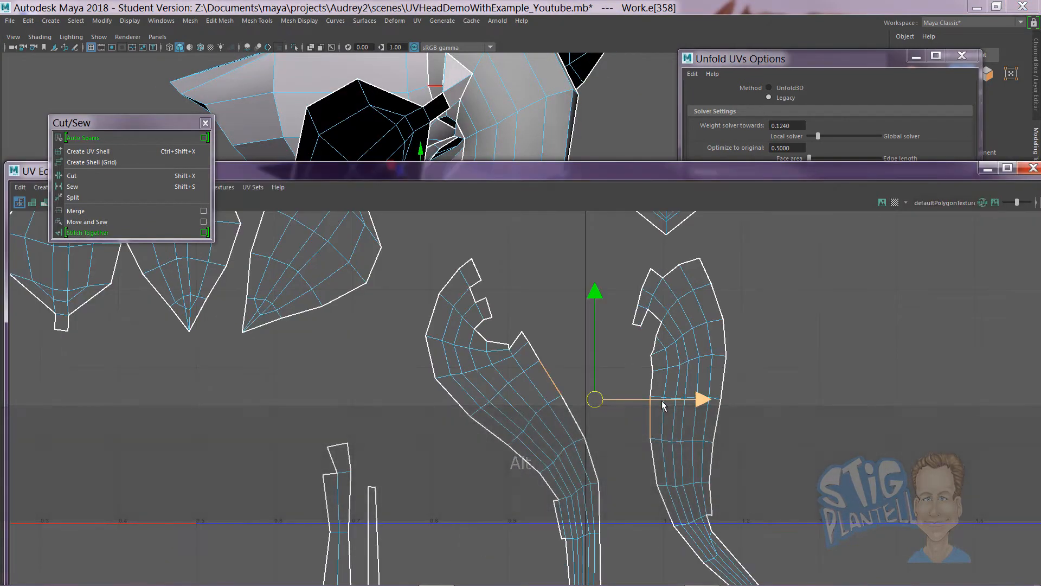
pyautogui.doubleClick(486, 431)
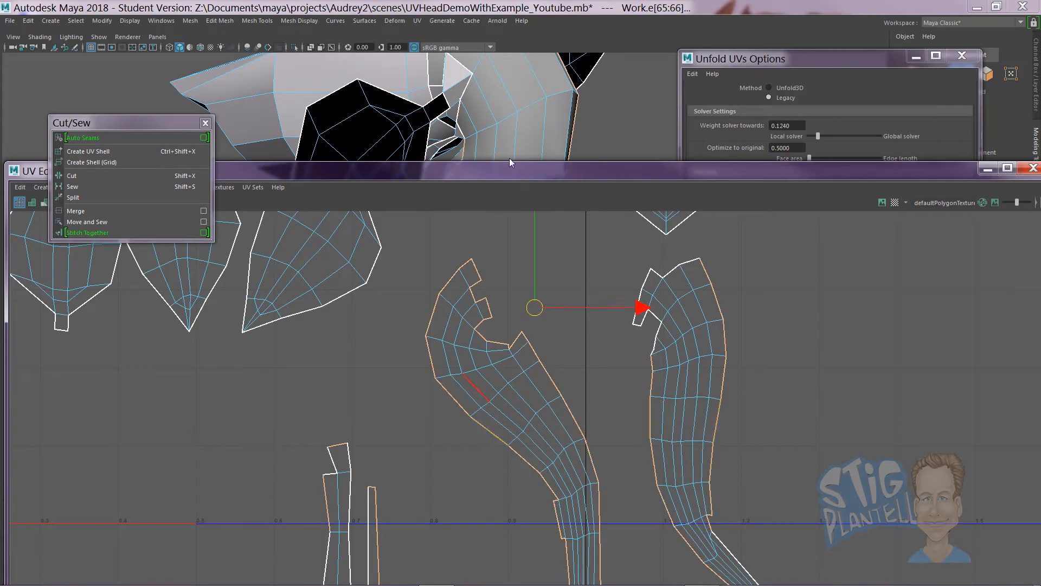
pyautogui.moveTo(445, 130)
pyautogui.keyDown('alt'); pyautogui.mouseDown()
pyautogui.moveTo(471, 128)
pyautogui.moveTo(461, 131)
pyautogui.mouseUp(); pyautogui.keyUp('alt')
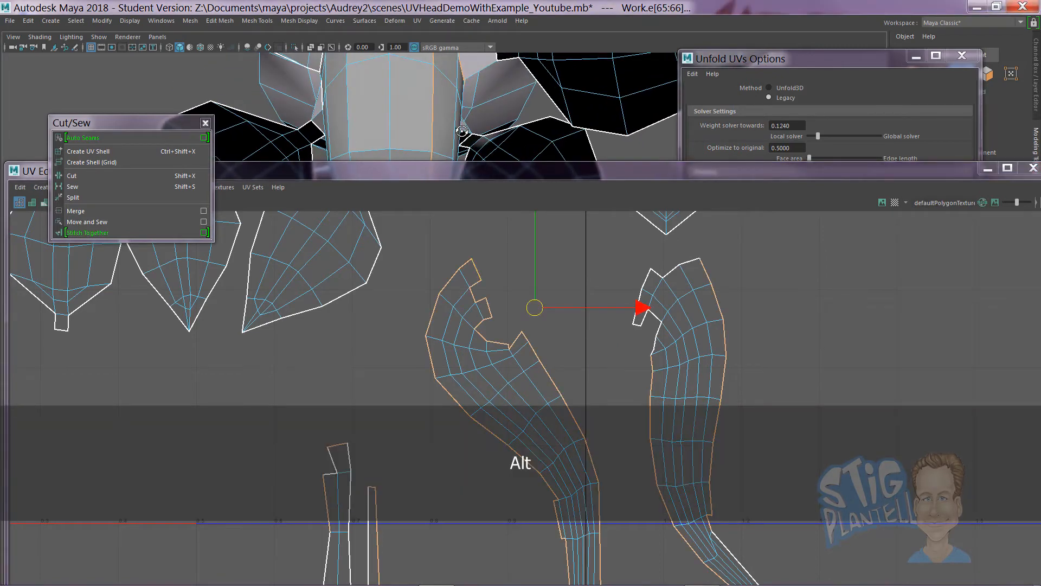
pyautogui.click(476, 402)
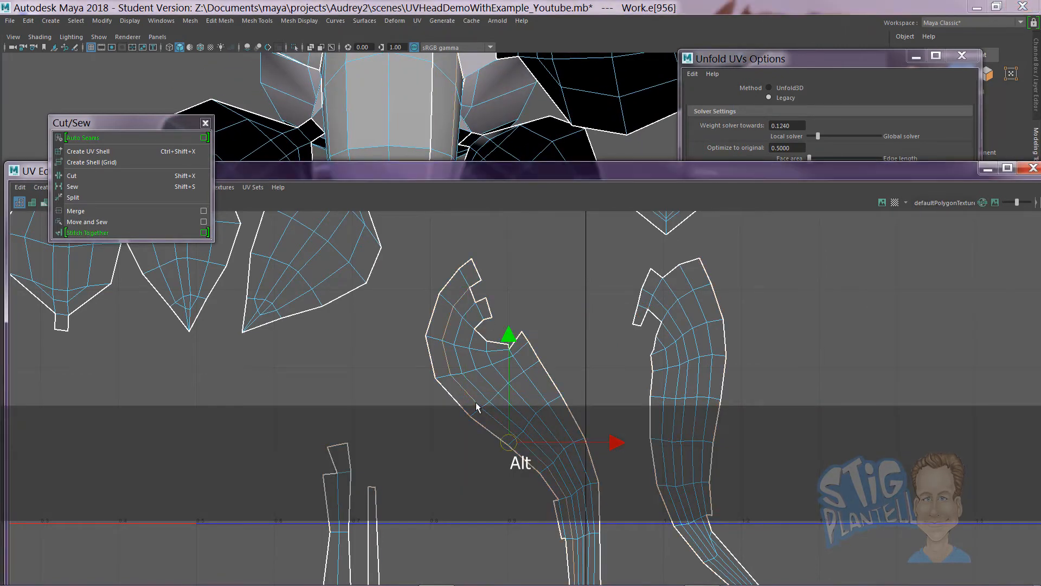
# - Select the lengthwise edge line one column in from the right stem shell's outer border and cut the UVs along it
pyautogui.doubleClick(722, 388)
pyautogui.click(712, 378)
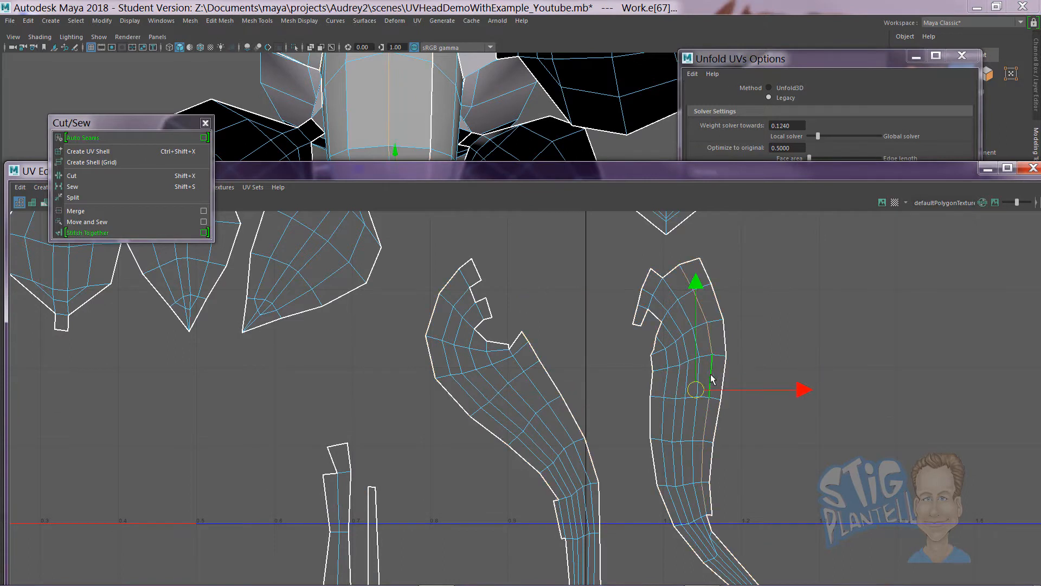
pyautogui.keyDown('alt'); pyautogui.moveTo(662, 370); pyautogui.dragTo(567, 348, button='middle'); pyautogui.keyUp('alt')
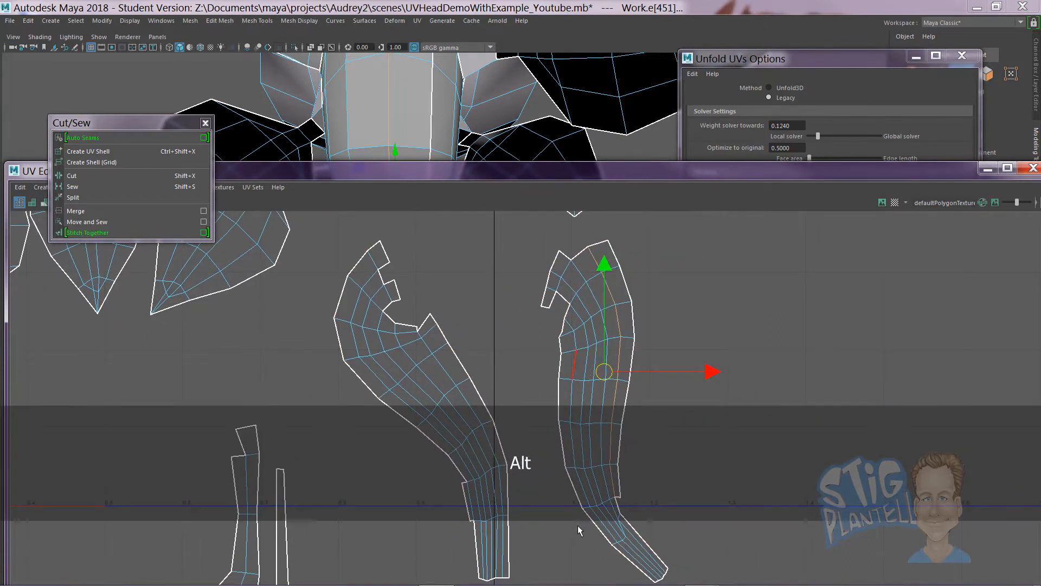
pyautogui.click(138, 177)
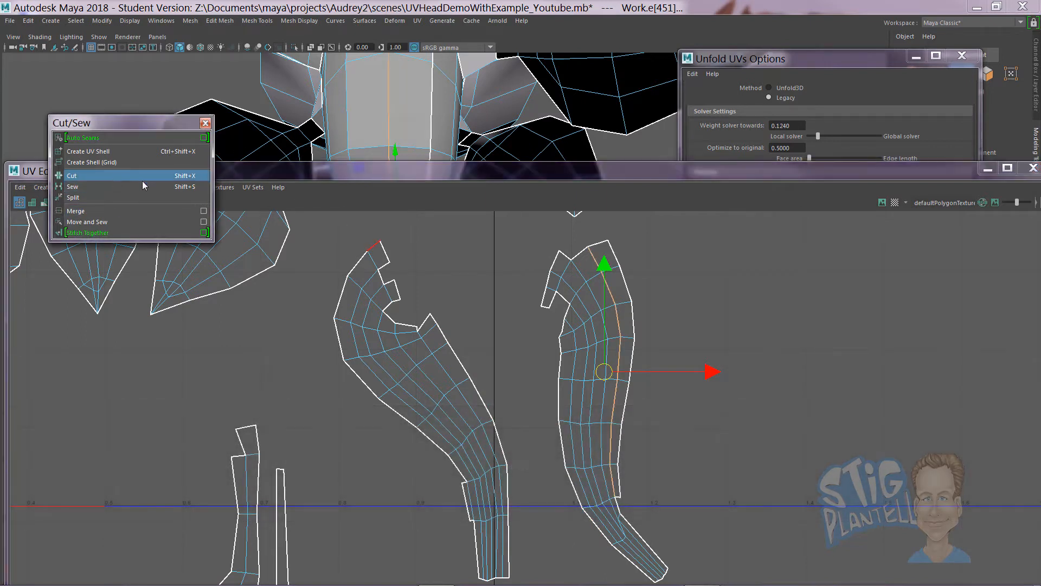
# - Select the cut-off outer column of the right stem shell and move it to the outer side of the left stem shell
pyautogui.rightClick(627, 295)
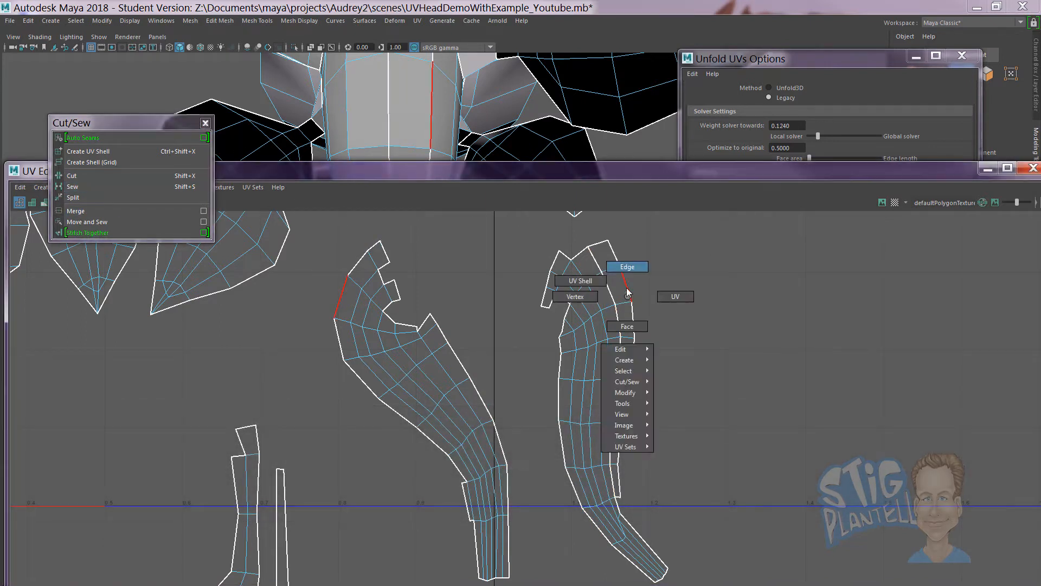
pyautogui.click(598, 280)
pyautogui.click(626, 326)
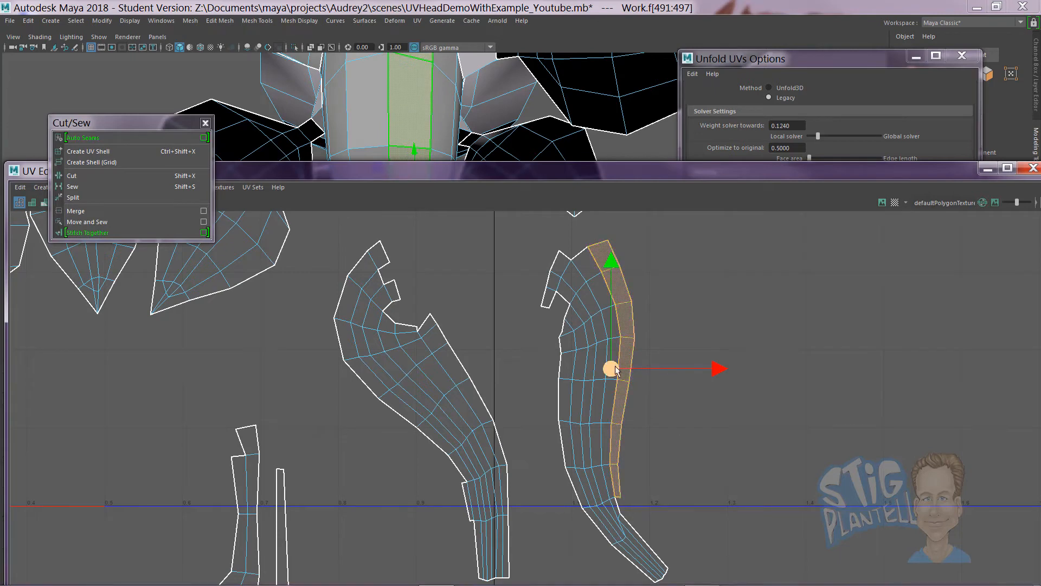
pyautogui.moveTo(616, 370); pyautogui.dragTo(305, 403)
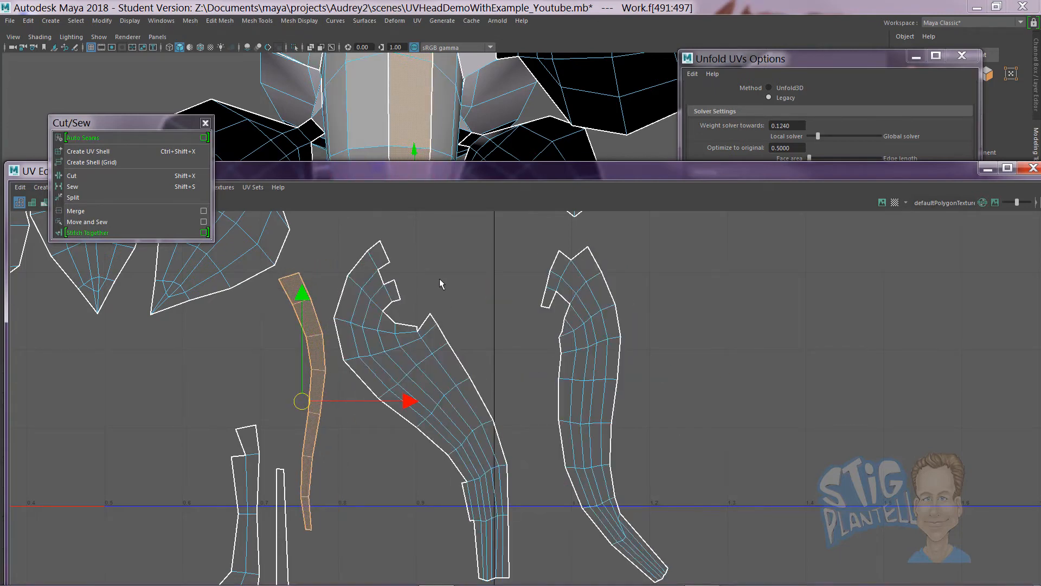
# - Select the matching border edges along the facing sides of the two large stem shells, down to the base, and Move and Sew them together
pyautogui.rightClick(483, 390)
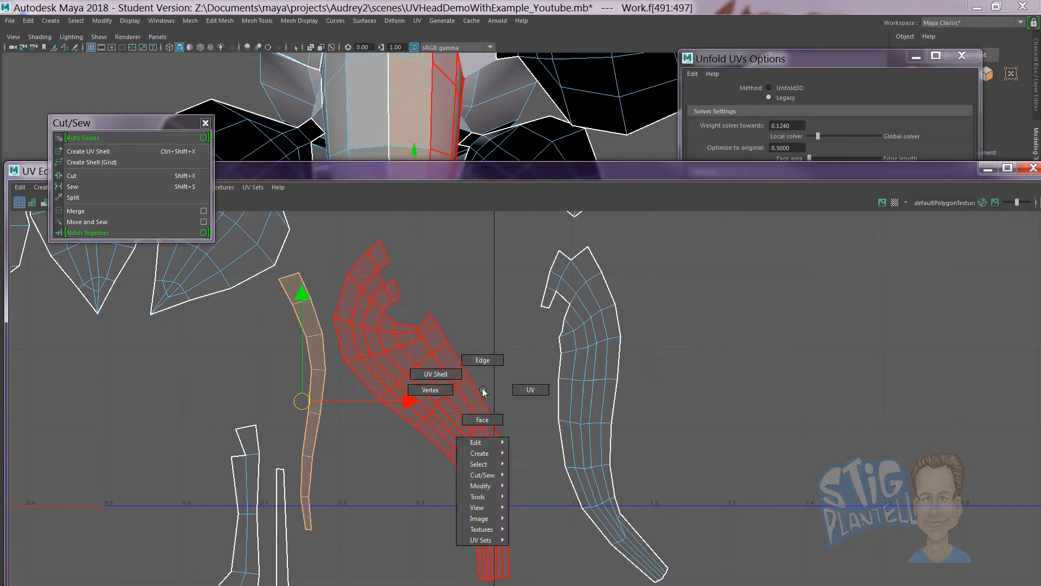
pyautogui.moveTo(483, 389); pyautogui.dragTo(483, 362, button='right')
pyautogui.click(482, 400)
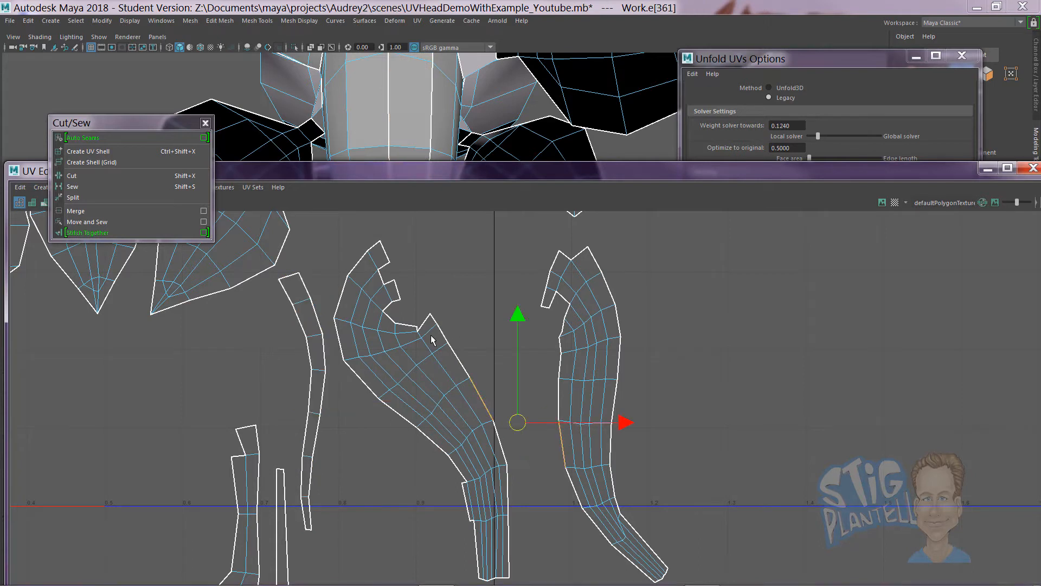
pyautogui.click(560, 347)
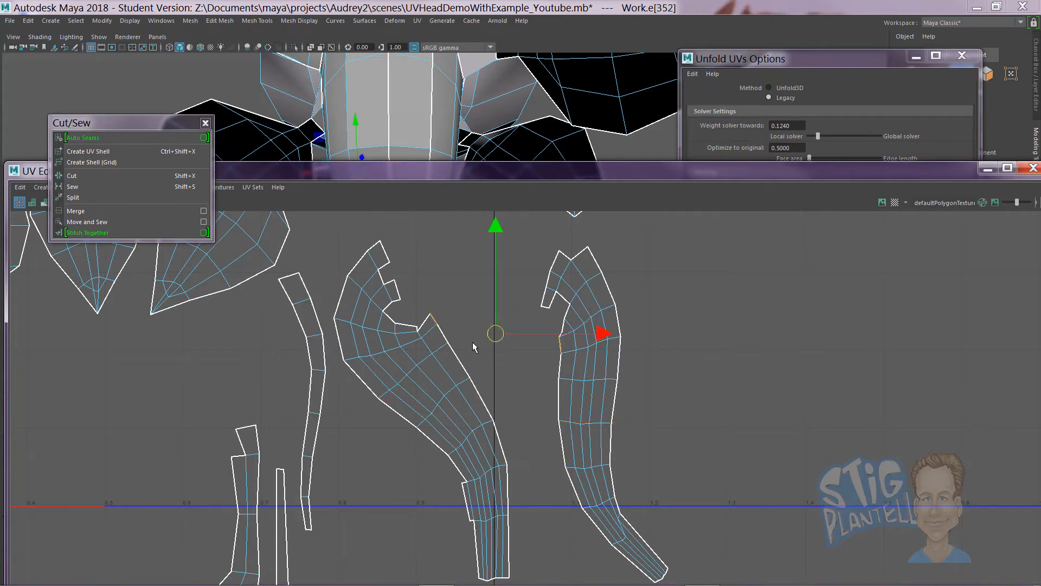
pyautogui.keyDown('shift'); pyautogui.click(457, 356); pyautogui.keyUp('shift')
pyautogui.keyDown('shift'); pyautogui.click(485, 402); pyautogui.keyUp('shift')
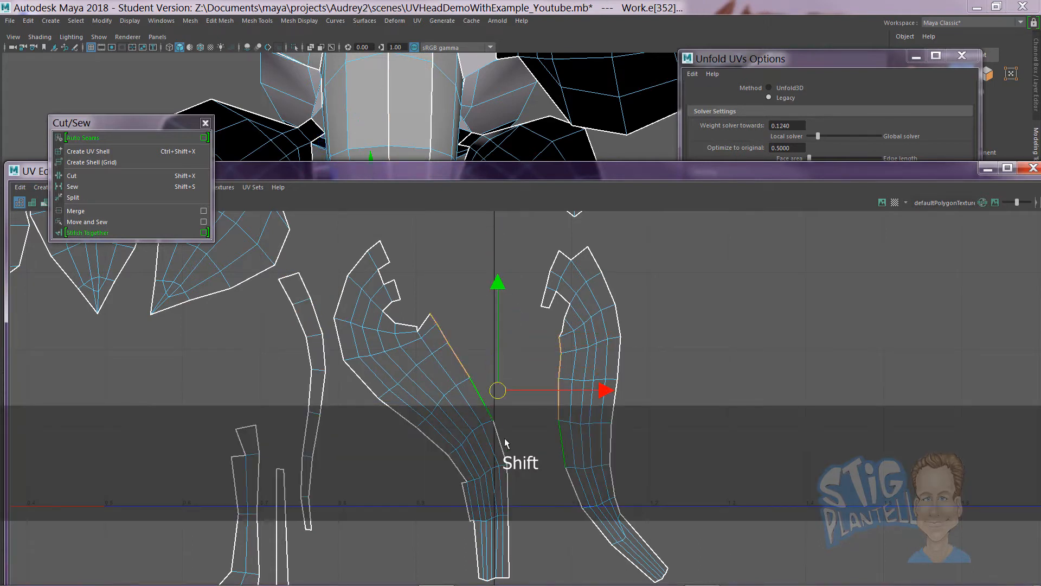
pyautogui.keyDown('shift'); pyautogui.click(505, 440); pyautogui.keyUp('shift')
pyautogui.keyDown('shift'); pyautogui.click(509, 487); pyautogui.keyUp('shift')
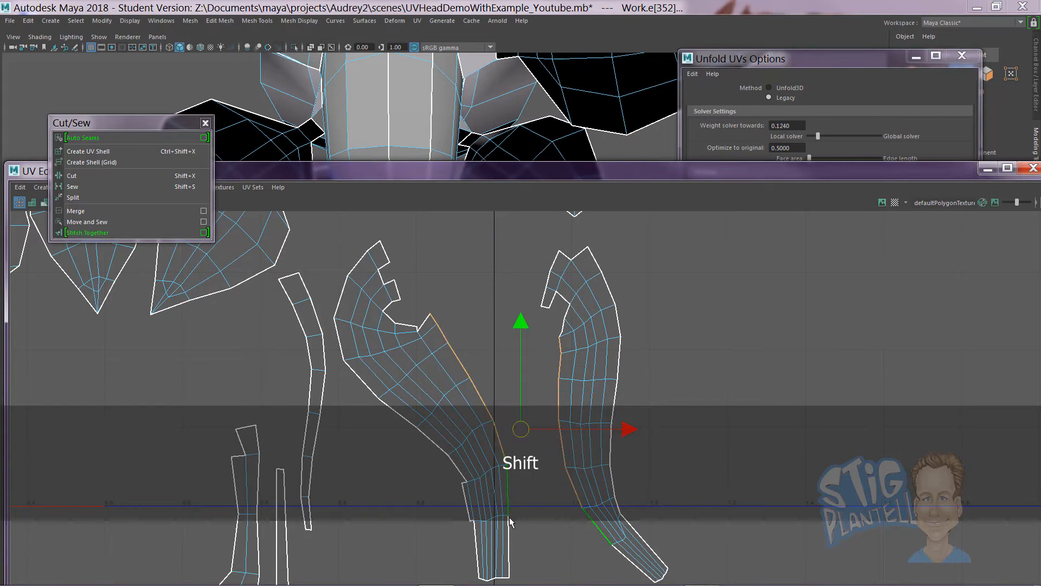
pyautogui.keyDown('shift'); pyautogui.click(506, 545); pyautogui.keyUp('shift')
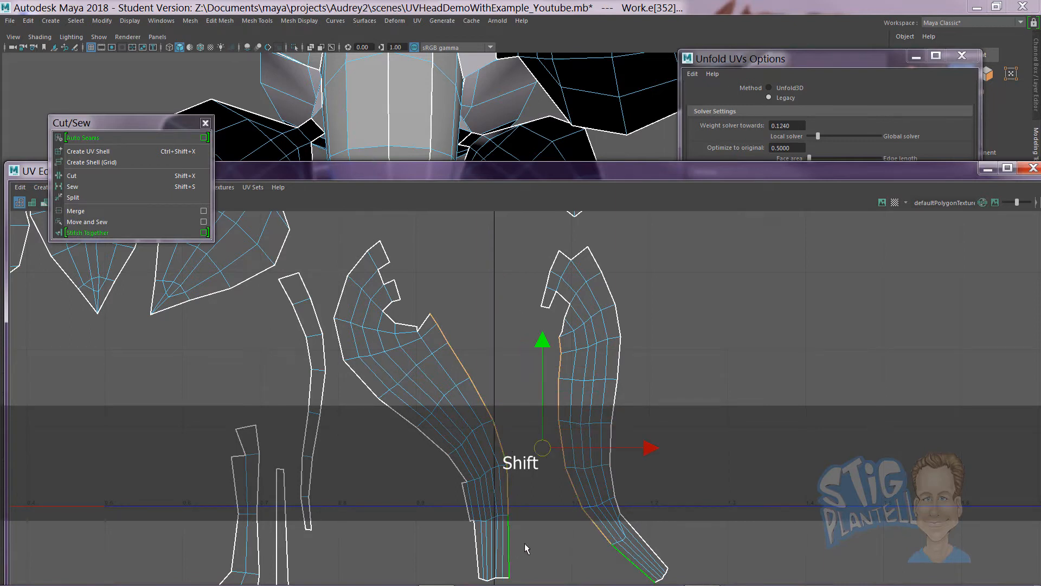
pyautogui.click(125, 221)
pyautogui.keyDown('alt'); pyautogui.moveTo(437, 322); pyautogui.dragTo(539, 309, button='middle'); pyautogui.keyUp('alt')
pyautogui.scroll(-1, 461, 303)
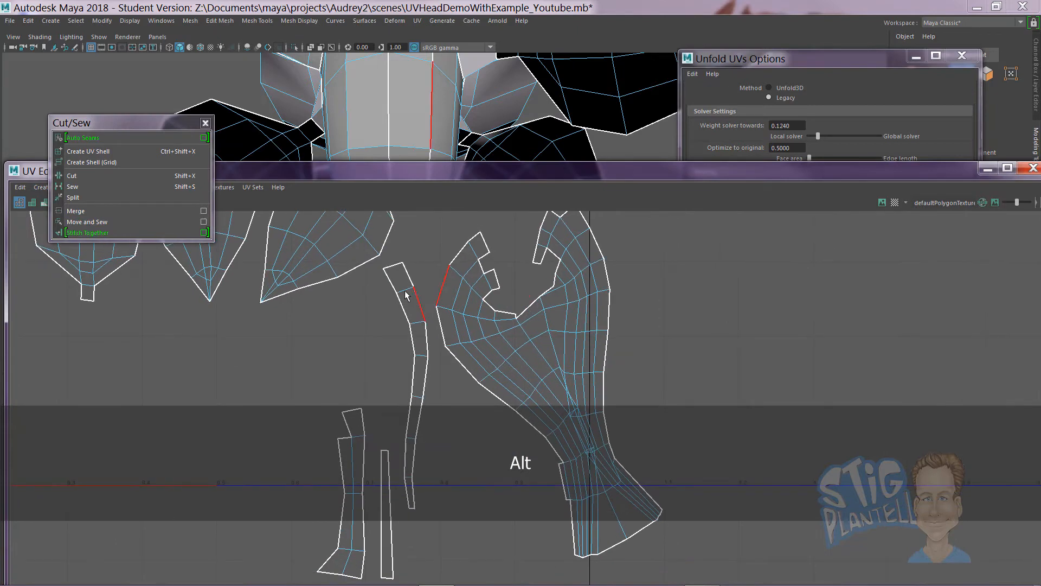
pyautogui.click(416, 290)
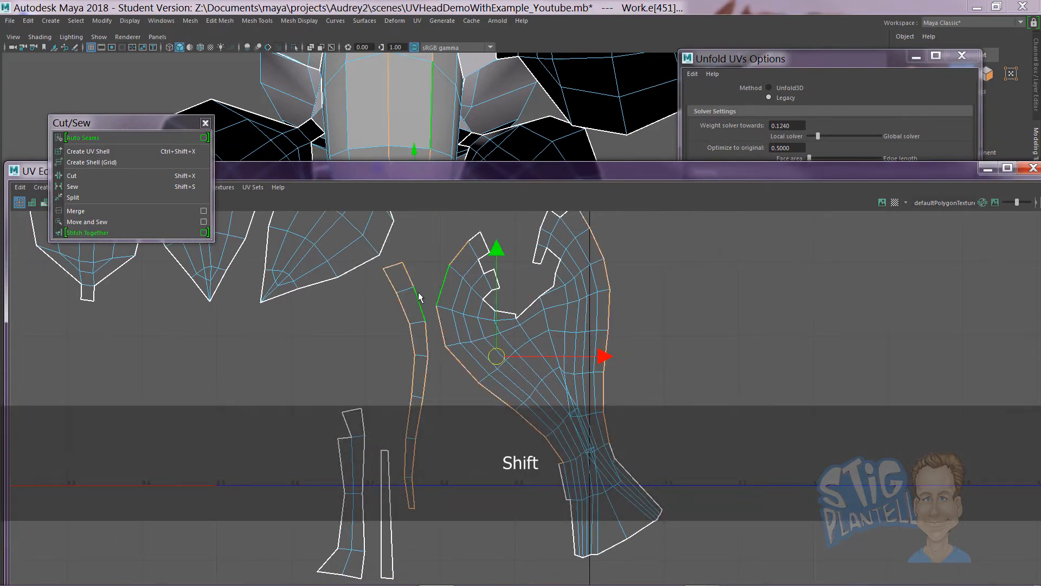
pyautogui.keyDown('shift'); pyautogui.click(418, 301); pyautogui.keyUp('shift')
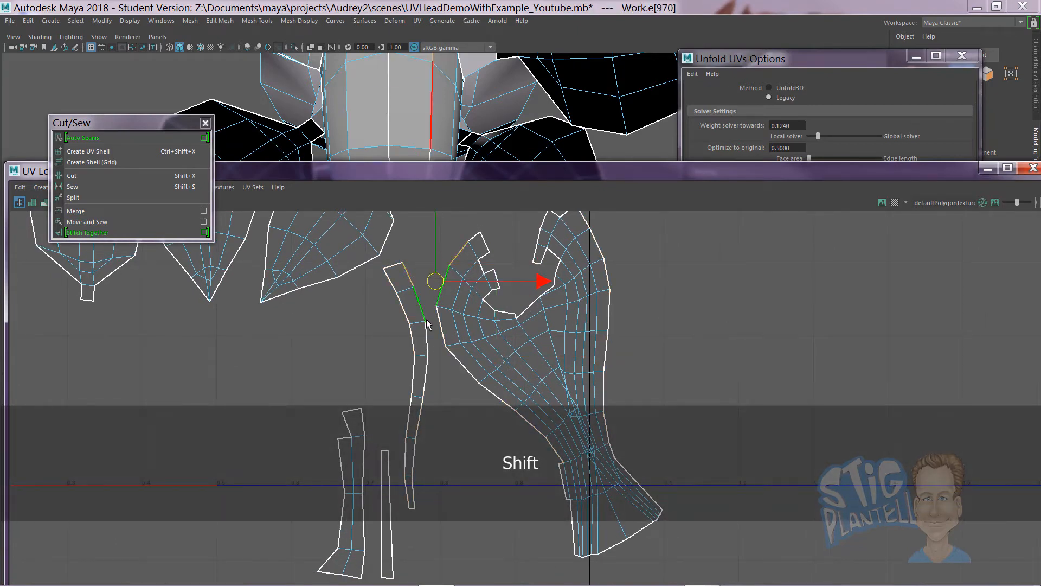
pyautogui.keyDown('shift'); pyautogui.click(428, 368); pyautogui.keyUp('shift')
pyautogui.keyDown('shift'); pyautogui.doubleClick(425, 381); pyautogui.keyUp('shift')
pyautogui.keyDown('shift'); pyautogui.click(418, 421); pyautogui.keyUp('shift')
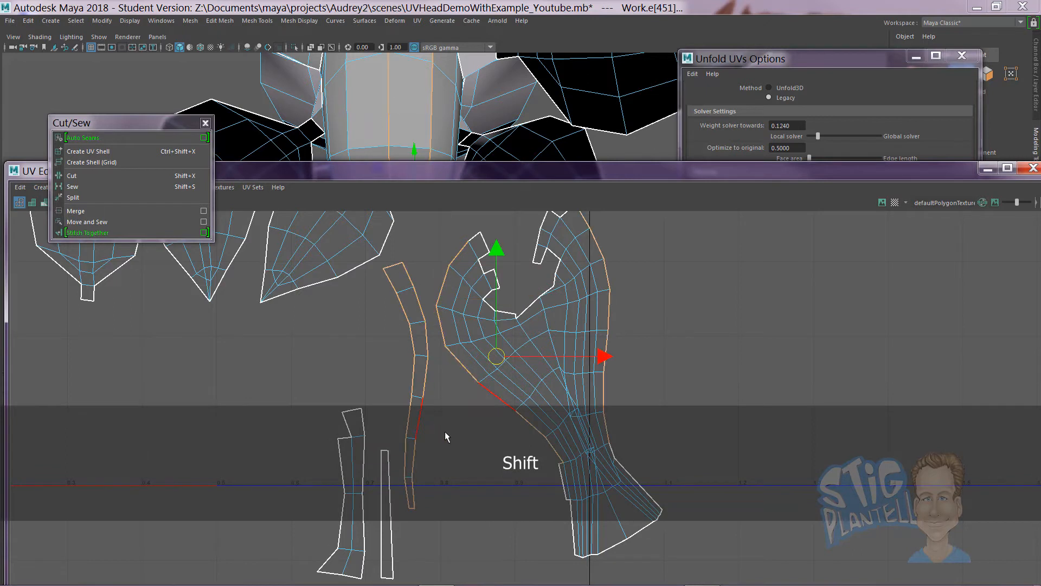
pyautogui.click(445, 431)
# - Select the border edges of the long narrow strip from its upper end to its lower tip, along the side facing the joined stem shell
pyautogui.keyDown('shift'); pyautogui.click(418, 297); pyautogui.keyUp('shift')
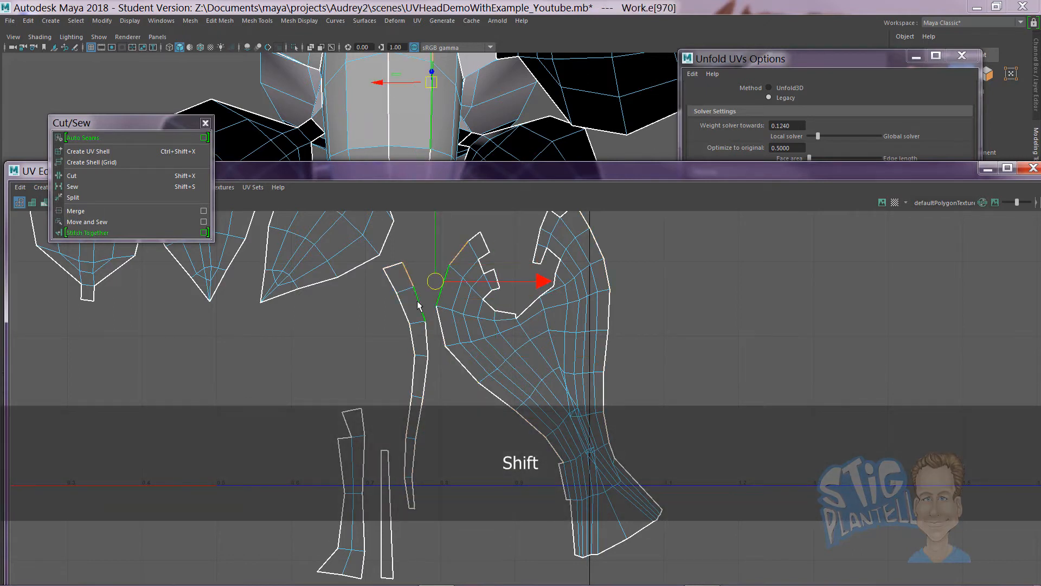
pyautogui.keyDown('shift'); pyautogui.click(427, 340); pyautogui.keyUp('shift')
pyautogui.keyDown('shift'); pyautogui.click(425, 402); pyautogui.keyUp('shift')
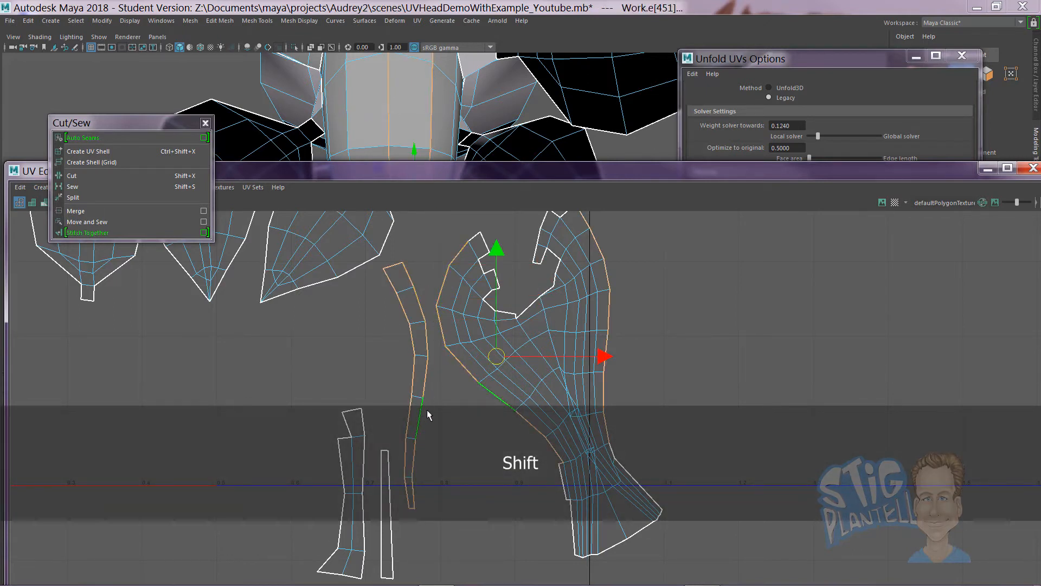
pyautogui.hotkey('ctrl', 'z')
pyautogui.keyDown('shift'); pyautogui.click(421, 404); pyautogui.keyUp('shift')
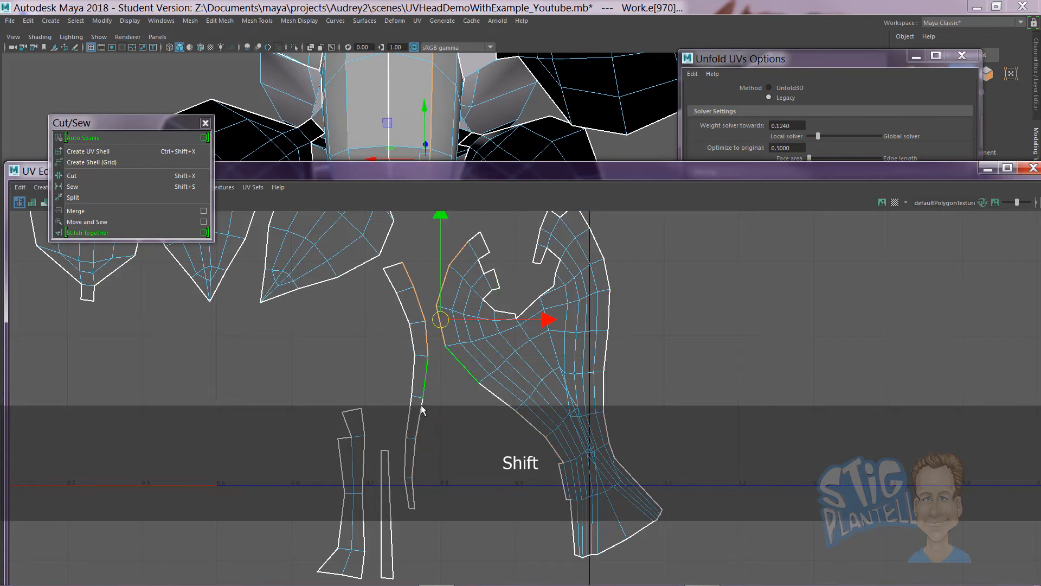
pyautogui.keyDown('shift'); pyautogui.click(412, 463); pyautogui.keyUp('shift')
pyautogui.keyDown('shift'); pyautogui.click(413, 495); pyautogui.keyUp('shift')
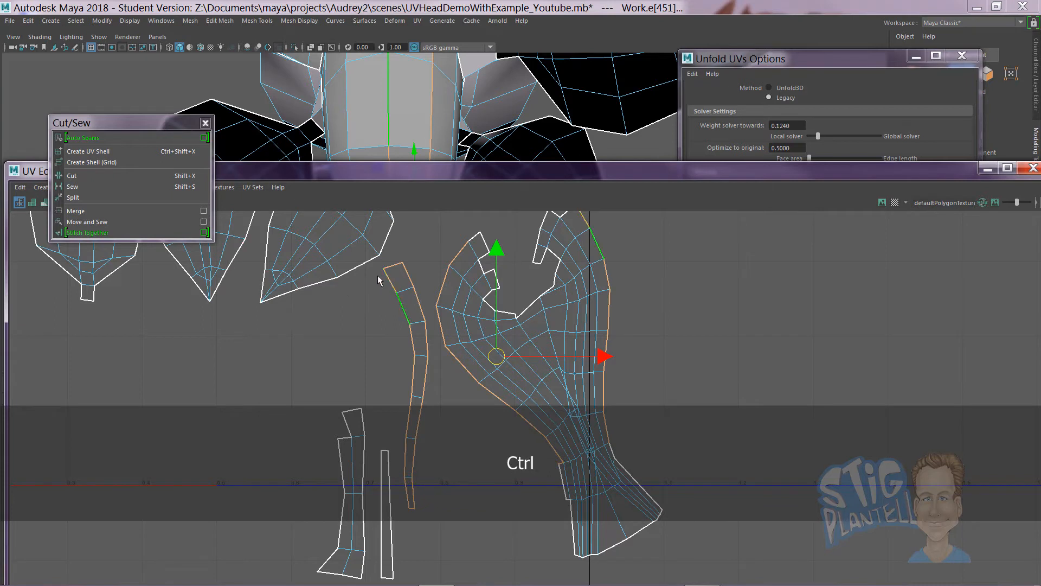
# - Deselect the edges on the strip's far side and Move and Sew the strip onto the outer border of the joined stem shell
pyautogui.keyDown('ctrl'); pyautogui.click(400, 298); pyautogui.keyUp('ctrl')
pyautogui.keyDown('ctrl'); pyautogui.click(419, 349); pyautogui.keyUp('ctrl')
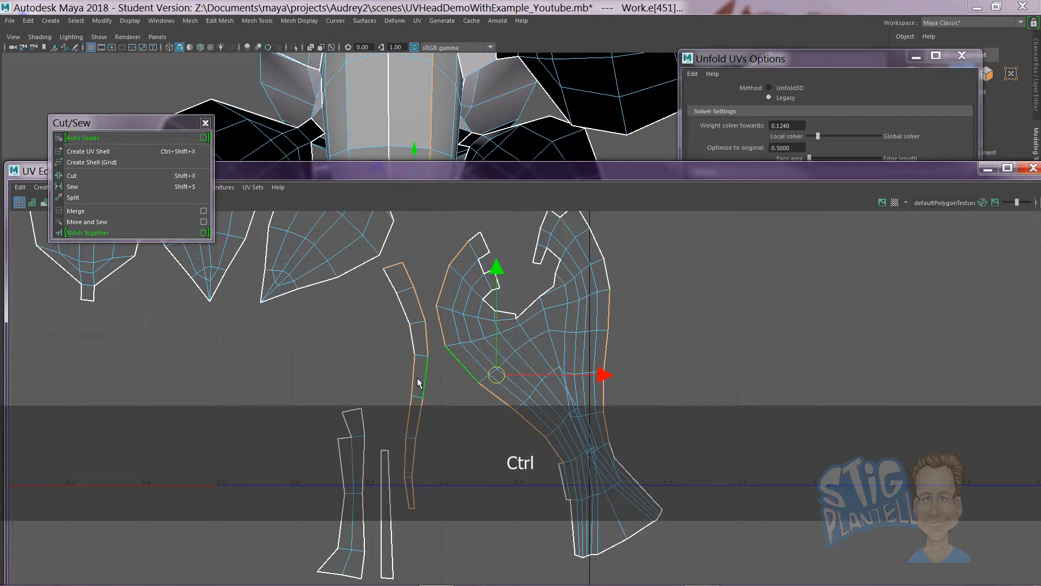
pyautogui.keyDown('ctrl'); pyautogui.click(409, 440); pyautogui.keyUp('ctrl')
pyautogui.keyDown('ctrl'); pyautogui.click(408, 487); pyautogui.keyUp('ctrl')
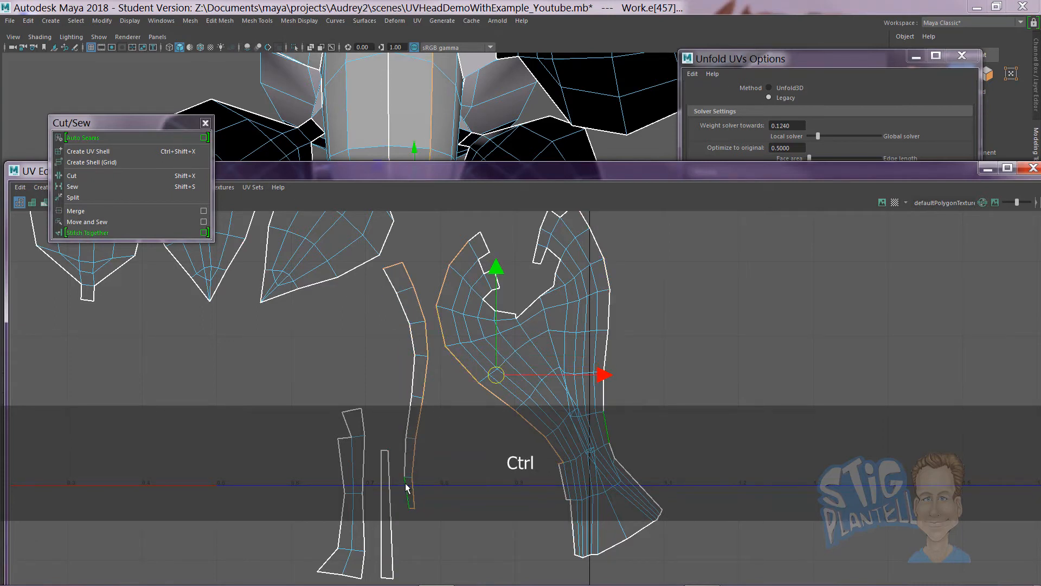
pyautogui.keyDown('ctrl'); pyautogui.click(398, 488); pyautogui.keyUp('ctrl')
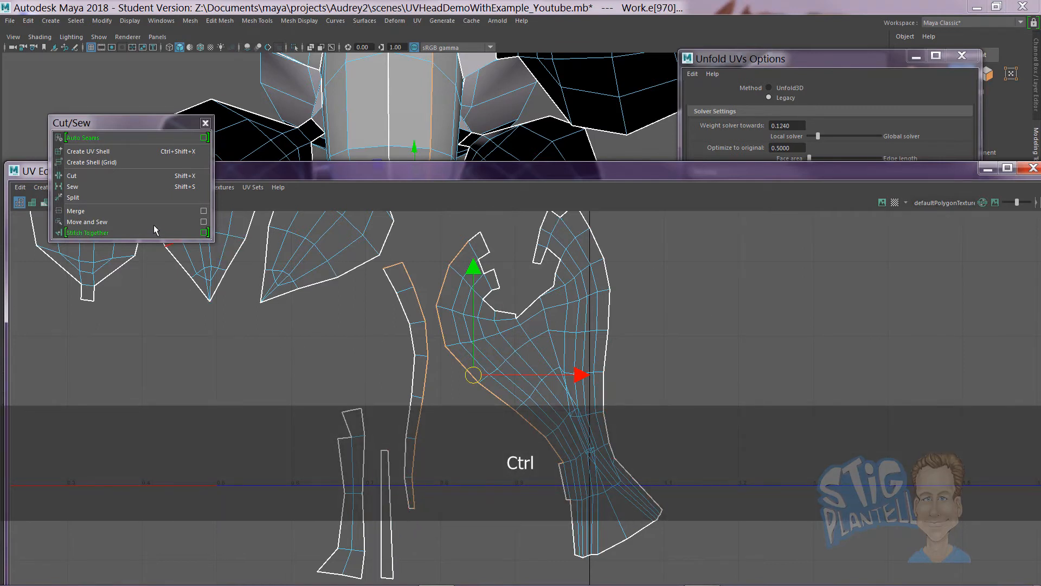
pyautogui.click(134, 222)
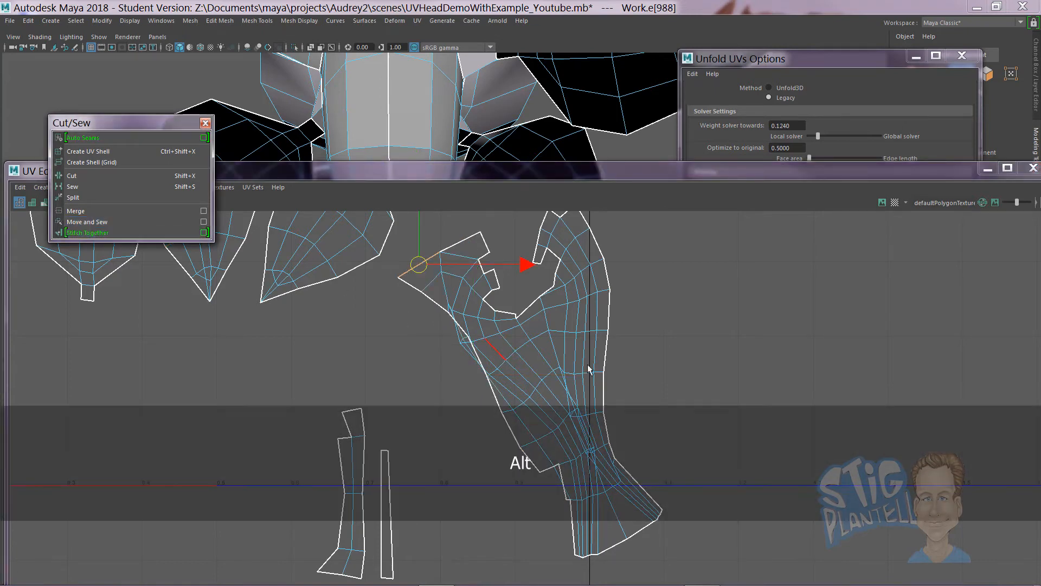
# - Select the short border edge at the lower side of the stem shell that matches the thin straight strip and Move and Sew the strip there
pyautogui.keyDown('alt'); pyautogui.moveTo(588, 365); pyautogui.dragTo(260, 345, button='right'); pyautogui.keyUp('alt')
pyautogui.keyDown('alt'); pyautogui.moveTo(261, 345); pyautogui.dragTo(275, 319, button='middle'); pyautogui.keyUp('alt')
pyautogui.moveTo(443, 414); pyautogui.dragTo(444, 381, button='right')
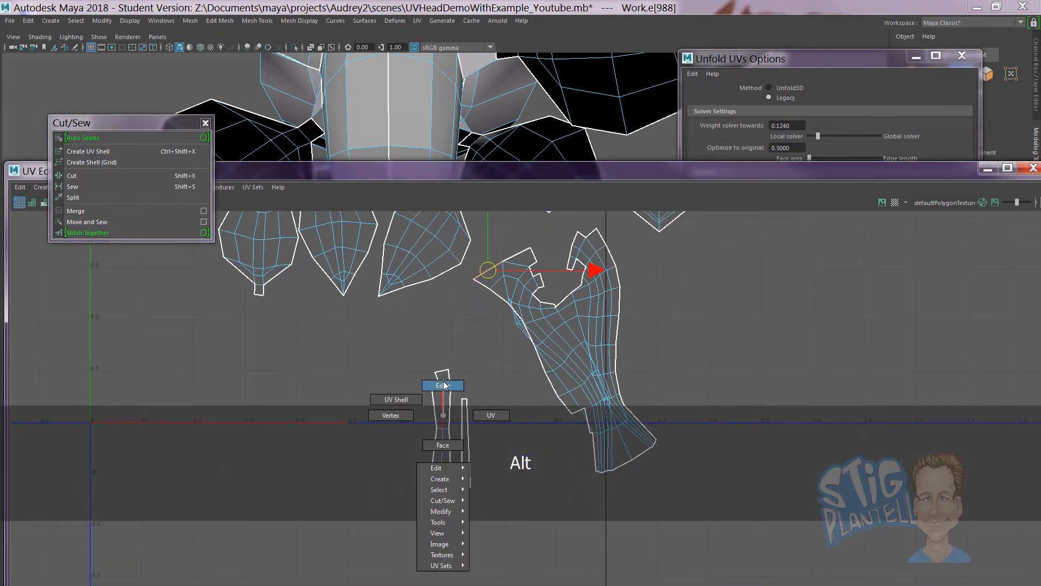
pyautogui.click(466, 434)
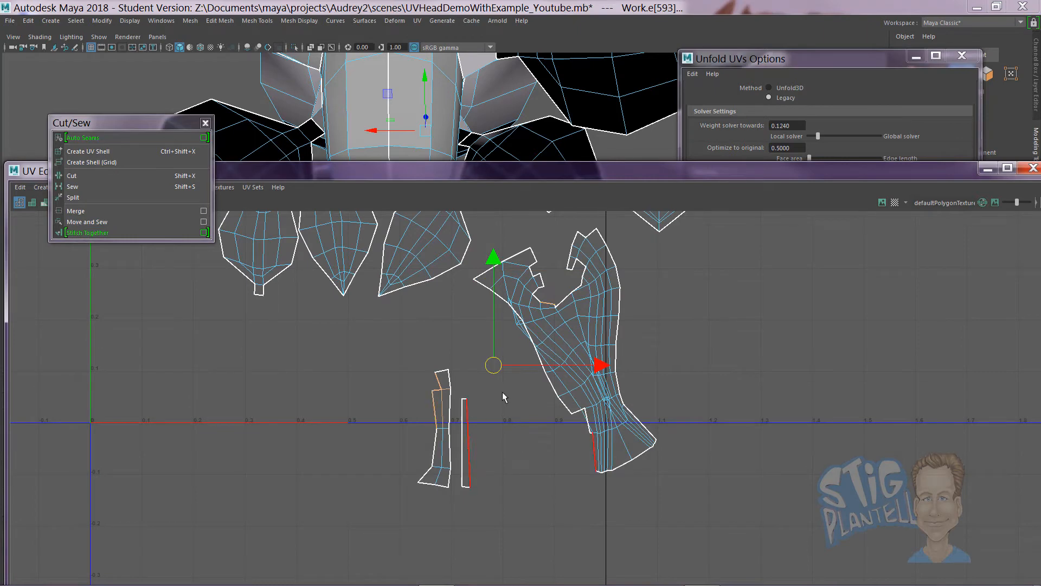
pyautogui.moveTo(483, 397); pyautogui.dragTo(457, 488)
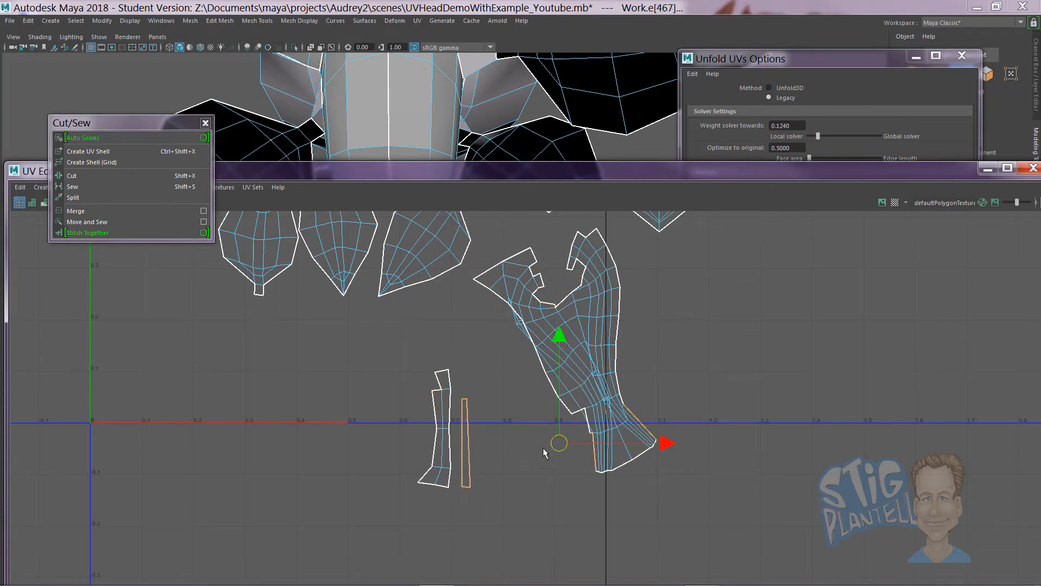
pyautogui.click(597, 452)
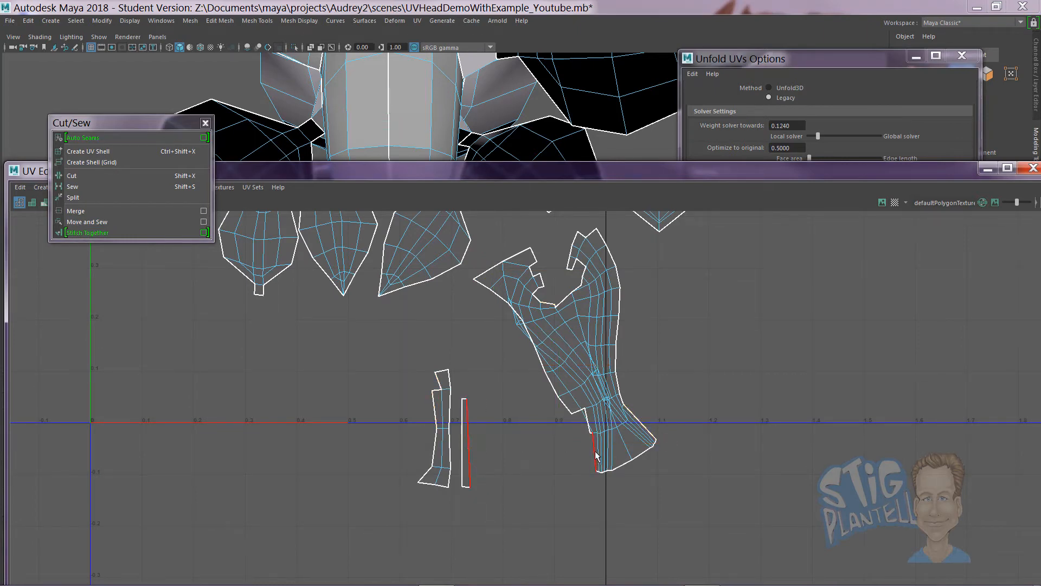
pyautogui.click(595, 452)
pyautogui.press('g')
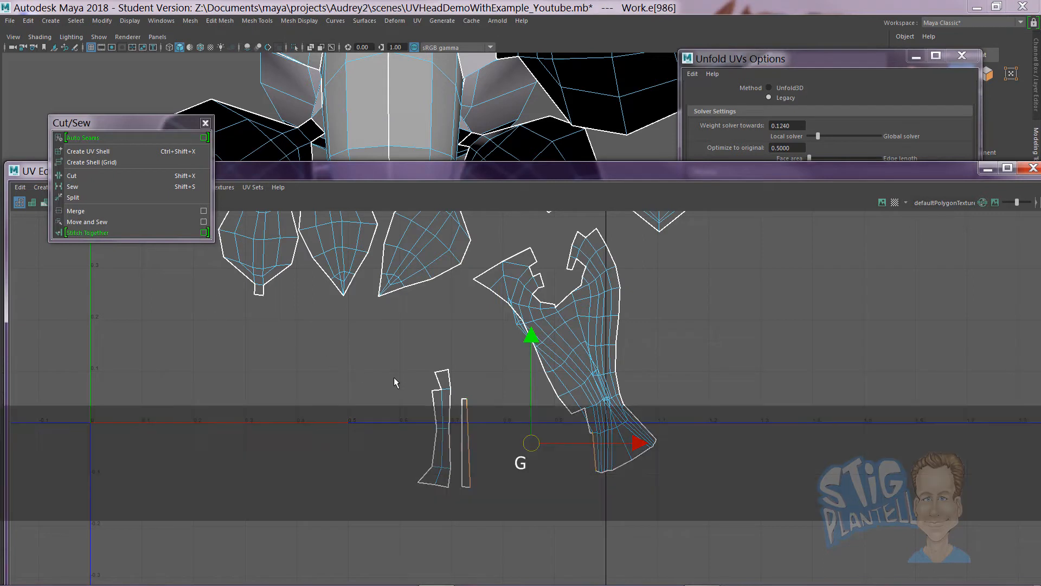
pyautogui.click(86, 222)
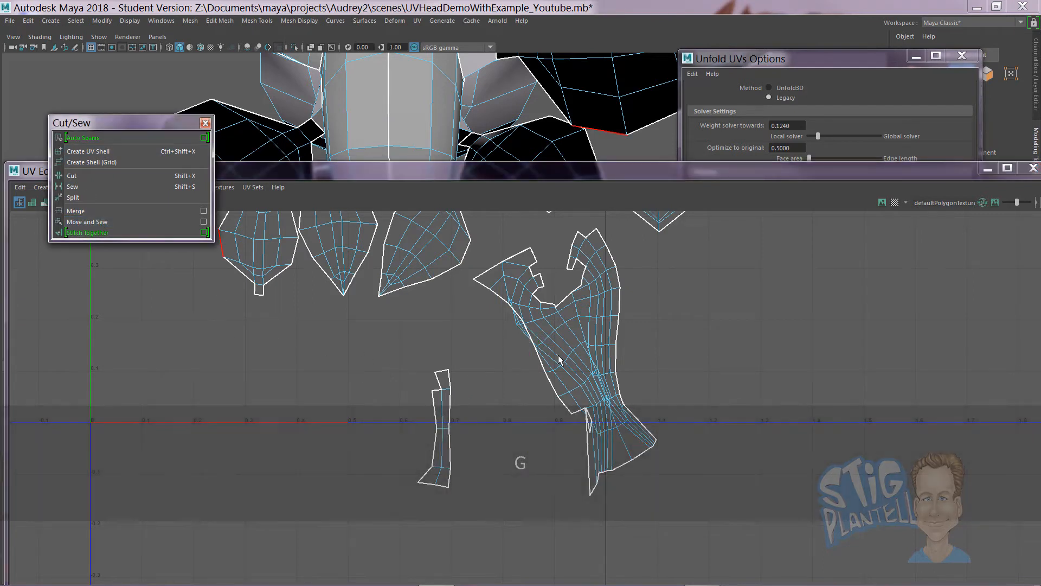
# - Select the edges around the stem shell's upper notch that match the remaining small stem piece and Move and Sew the piece into place
pyautogui.click(572, 406)
pyautogui.moveTo(464, 523); pyautogui.dragTo(465, 524)
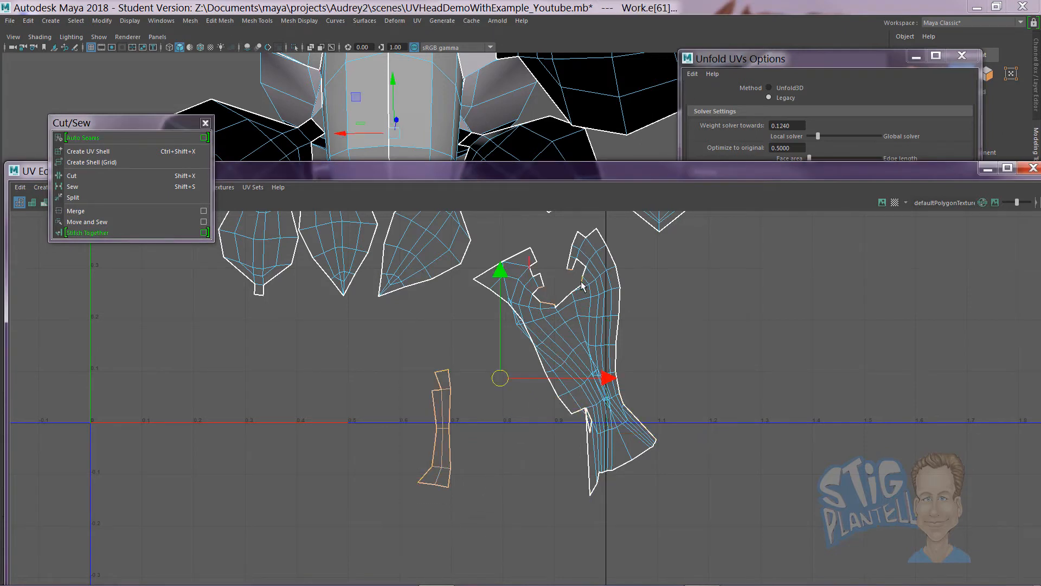
pyautogui.click(542, 290)
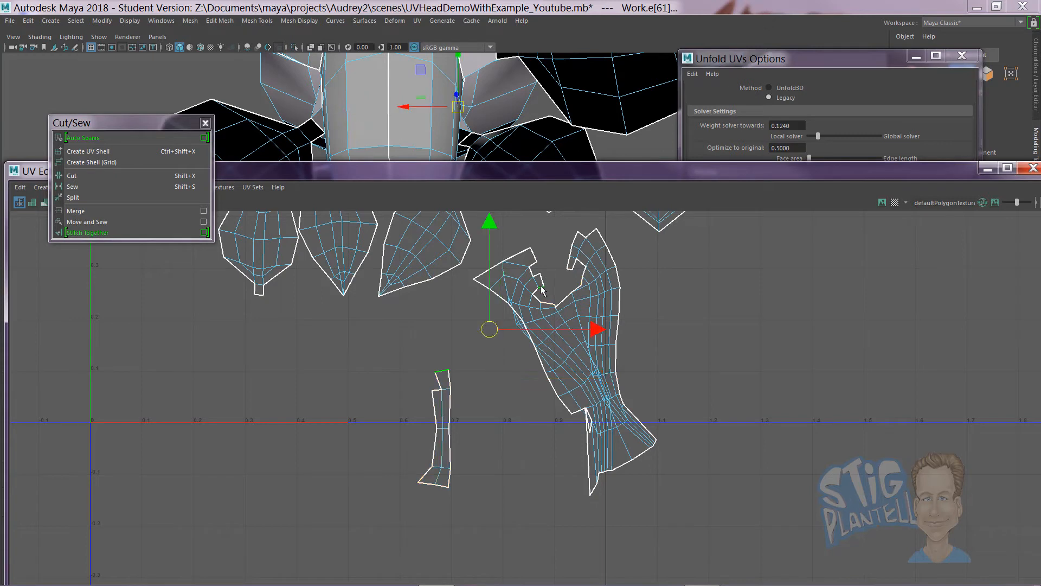
pyautogui.keyDown('shift'); pyautogui.click(546, 301); pyautogui.keyUp('shift')
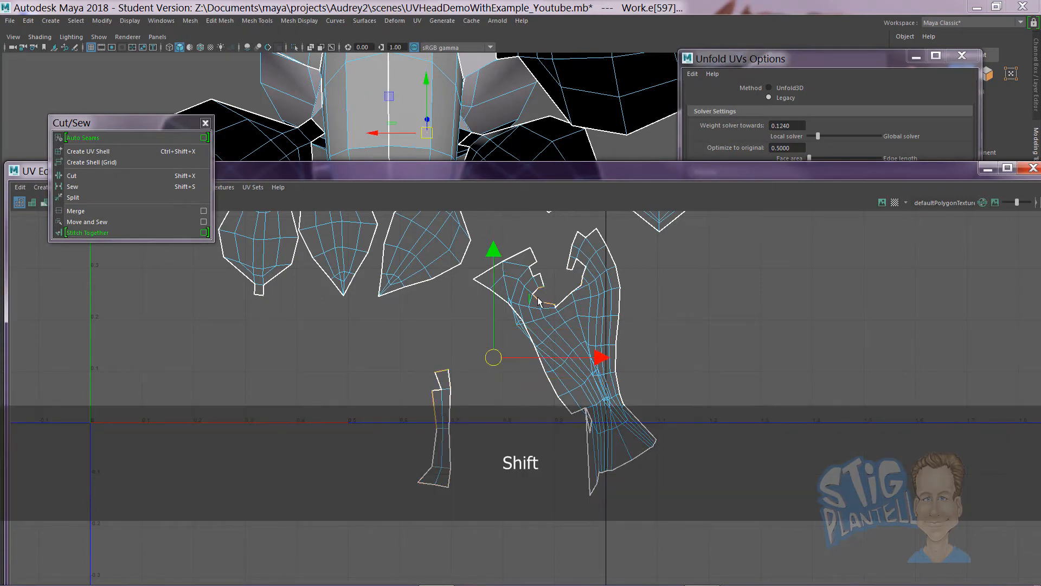
pyautogui.keyDown('shift'); pyautogui.click(534, 294); pyautogui.keyUp('shift')
pyautogui.click(545, 302)
pyautogui.keyDown('shift'); pyautogui.click(535, 294); pyautogui.keyUp('shift')
pyautogui.keyDown('shift'); pyautogui.click(437, 450); pyautogui.keyUp('shift')
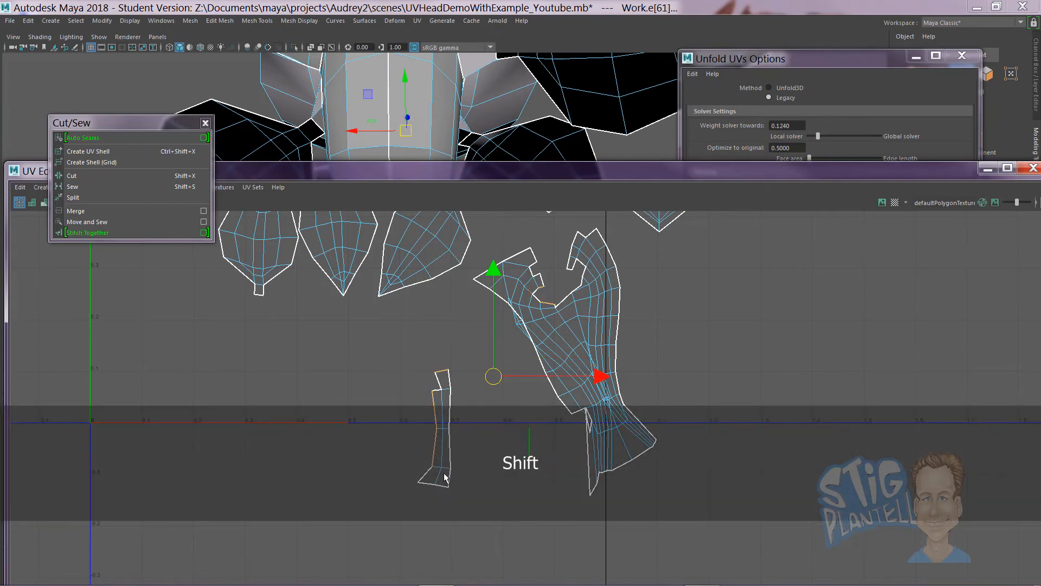
pyautogui.keyDown('shift'); pyautogui.click(425, 477); pyautogui.keyUp('shift')
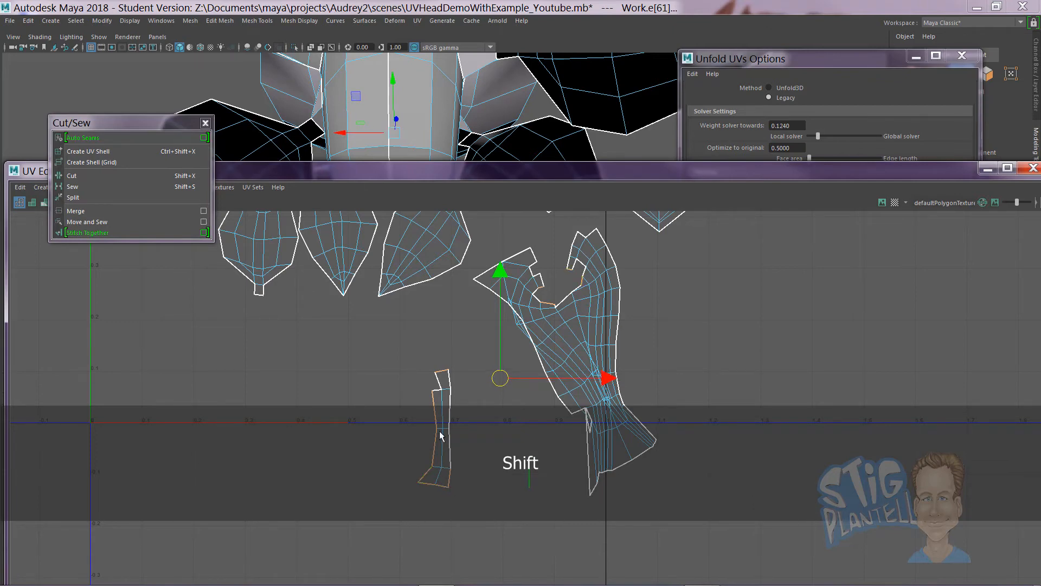
pyautogui.click(162, 220)
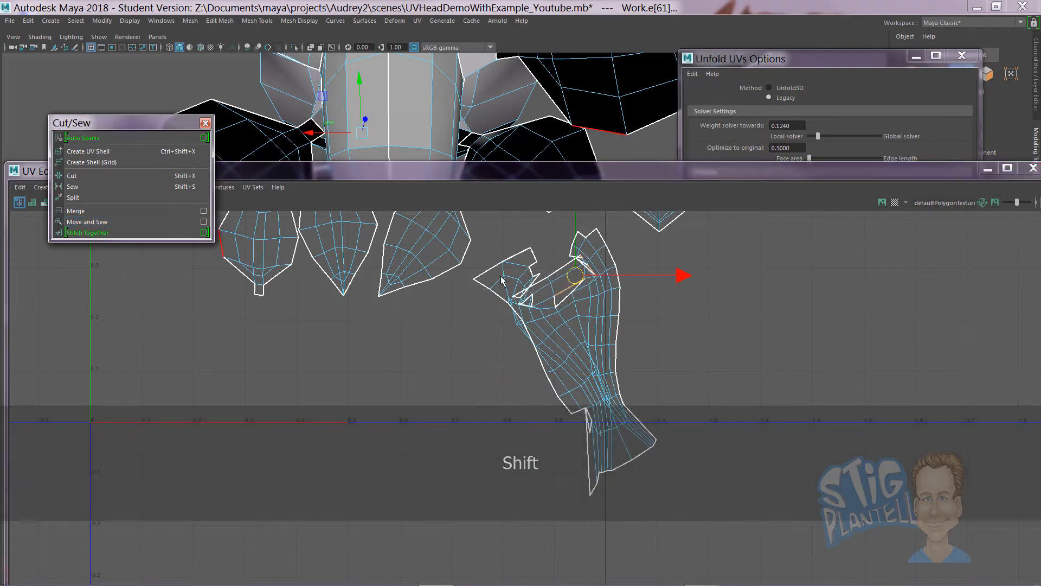
# - Select the UVs of the whole combined stem shell and unfold them with the Legacy method, then clear the selection
pyautogui.keyDown('alt'); pyautogui.moveTo(412, 304); pyautogui.dragTo(473, 321, button='right'); pyautogui.keyUp('alt')
pyautogui.keyDown('alt'); pyautogui.moveTo(474, 321); pyautogui.dragTo(433, 331, button='middle'); pyautogui.keyUp('alt')
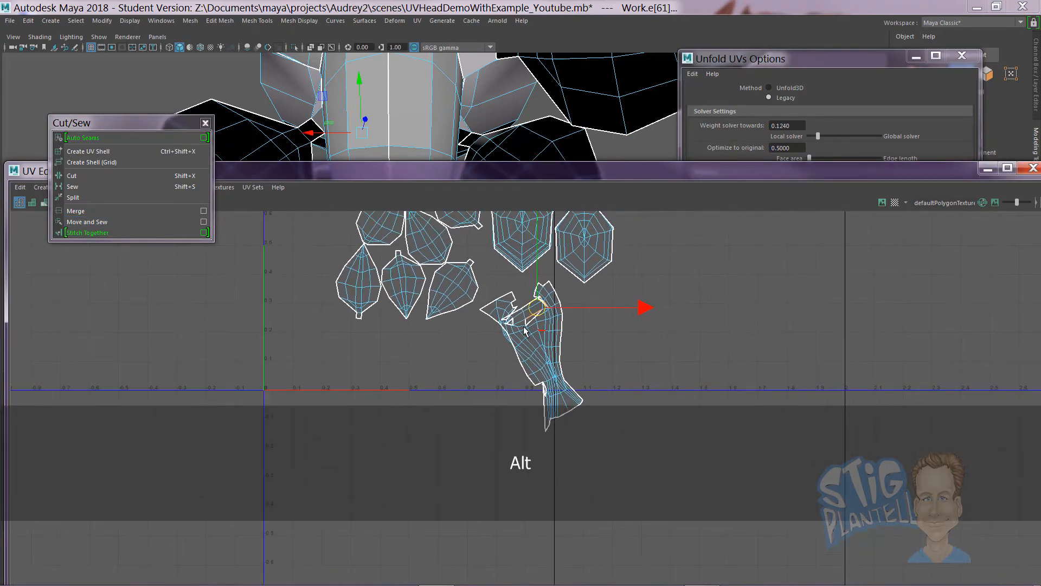
pyautogui.moveTo(524, 327); pyautogui.dragTo(570, 327, button='right')
pyautogui.moveTo(490, 291); pyautogui.dragTo(570, 386)
pyautogui.keyDown('shift'); pyautogui.moveTo(487, 297); pyautogui.dragTo(480, 321); pyautogui.keyUp('shift')
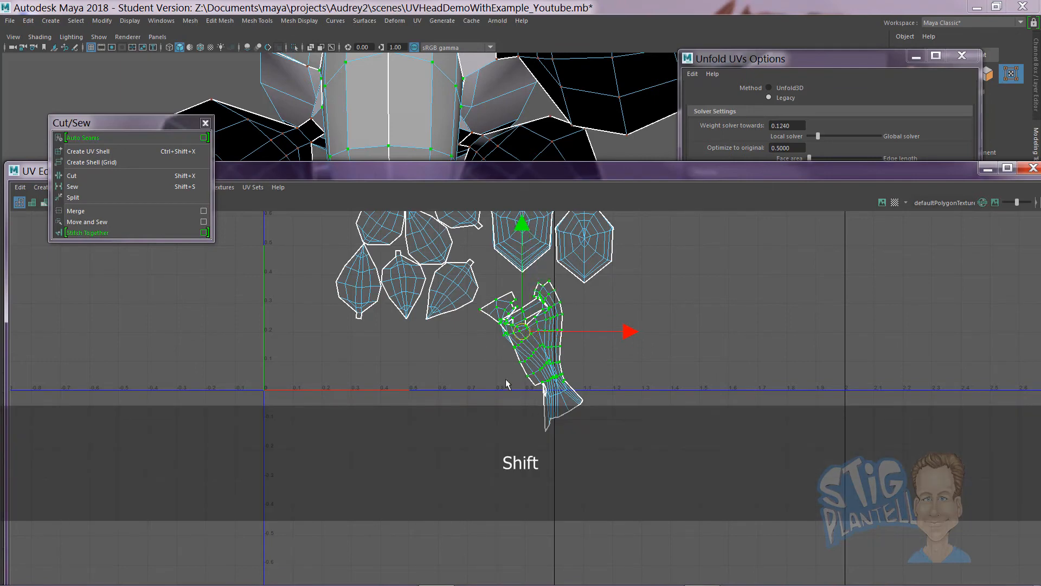
pyautogui.keyDown('shift'); pyautogui.moveTo(500, 360); pyautogui.dragTo(626, 449); pyautogui.keyUp('shift')
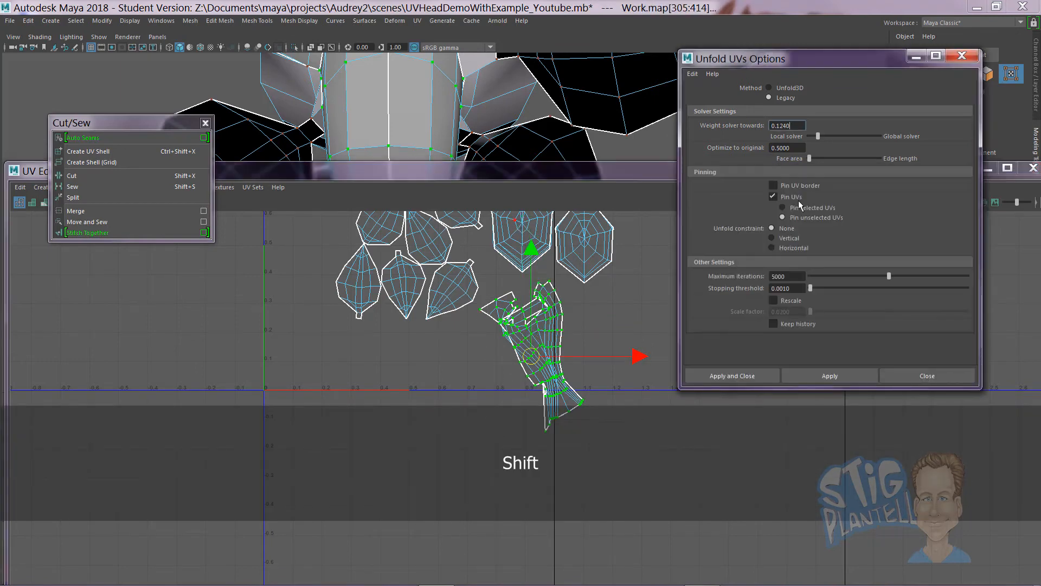
pyautogui.click(819, 372)
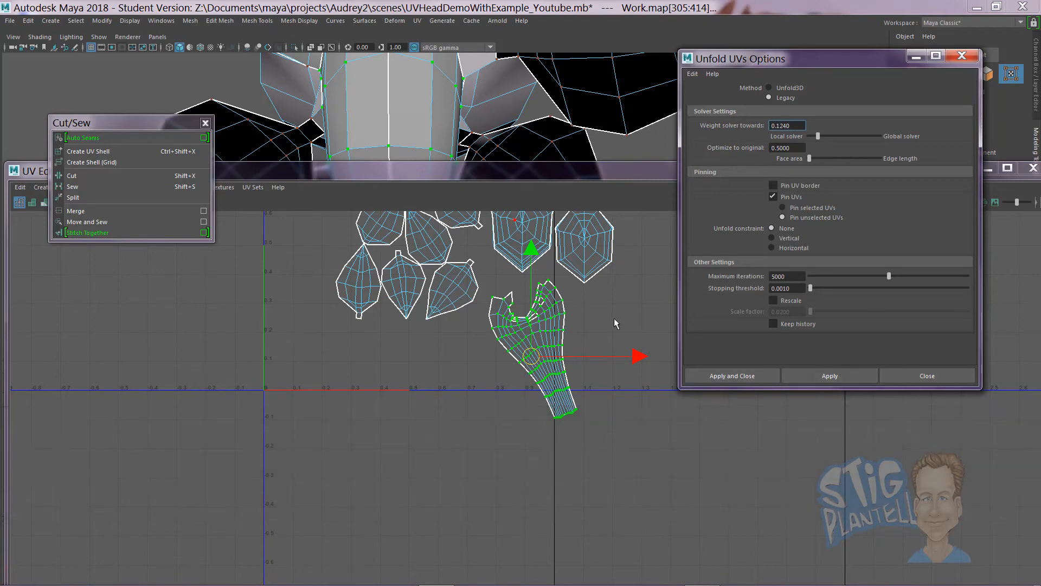
pyautogui.click(474, 336)
pyautogui.keyDown('alt'); pyautogui.moveTo(426, 341); pyautogui.dragTo(976, 350, button='right'); pyautogui.keyUp('alt')
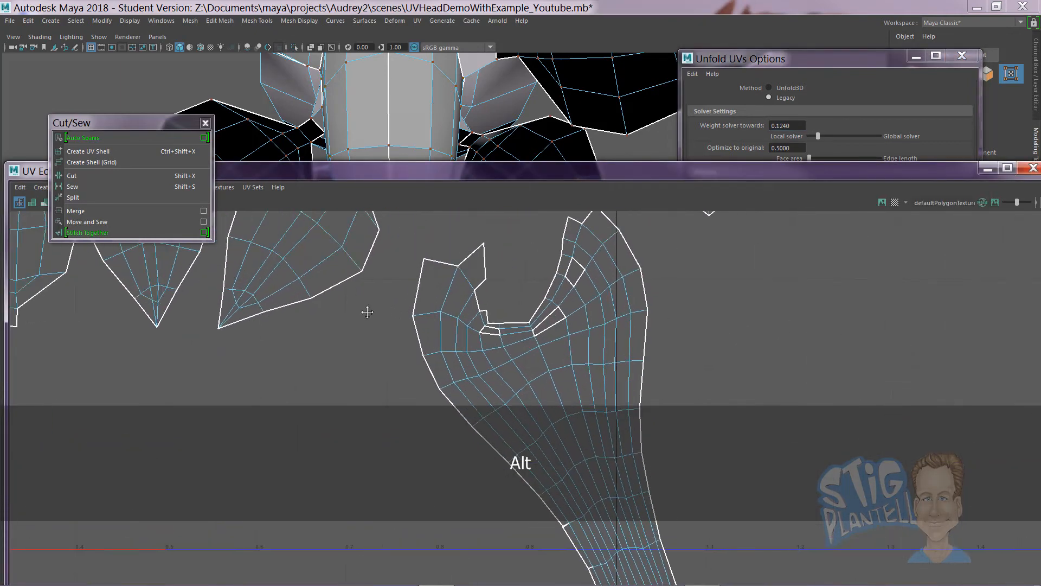
# - Select the whole combined stem shell and move it up beside the two head shells, clear of the rest of the layout
pyautogui.keyDown('alt'); pyautogui.moveTo(364, 309); pyautogui.dragTo(293, 325, button='middle'); pyautogui.keyUp('alt')
pyautogui.keyDown('alt'); pyautogui.moveTo(292, 326); pyautogui.dragTo(715, 346, button='right'); pyautogui.keyUp('alt')
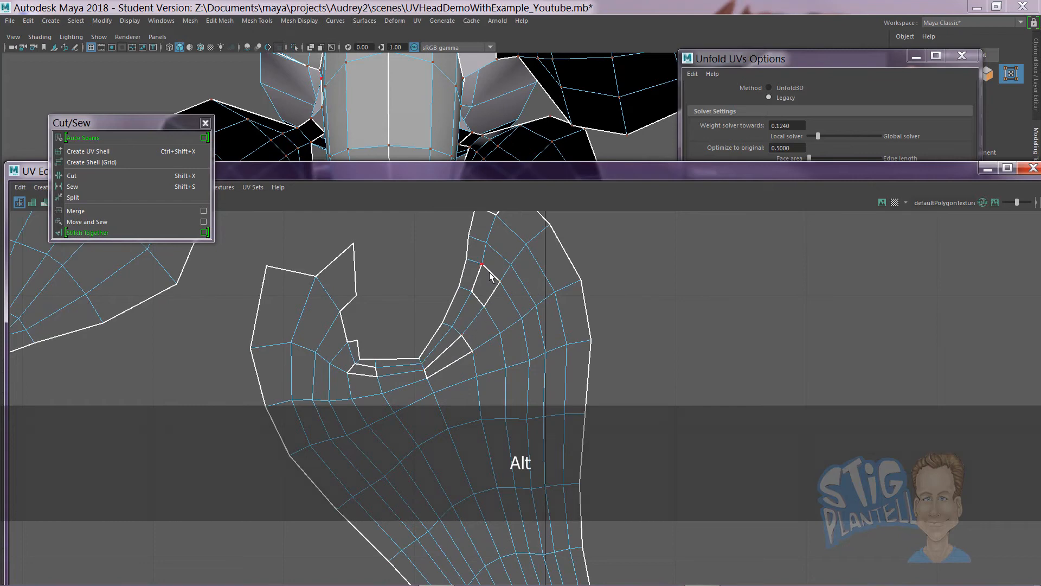
pyautogui.keyDown('alt'); pyautogui.moveTo(658, 414); pyautogui.dragTo(229, 405, button='right'); pyautogui.keyUp('alt')
pyautogui.rightClick(575, 415)
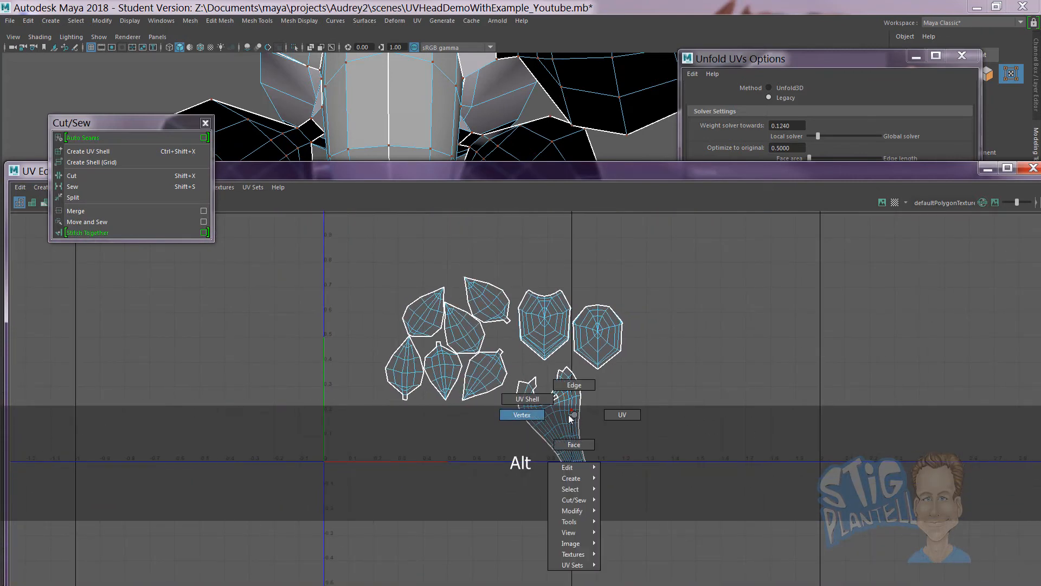
pyautogui.click(555, 410)
pyautogui.press('w')
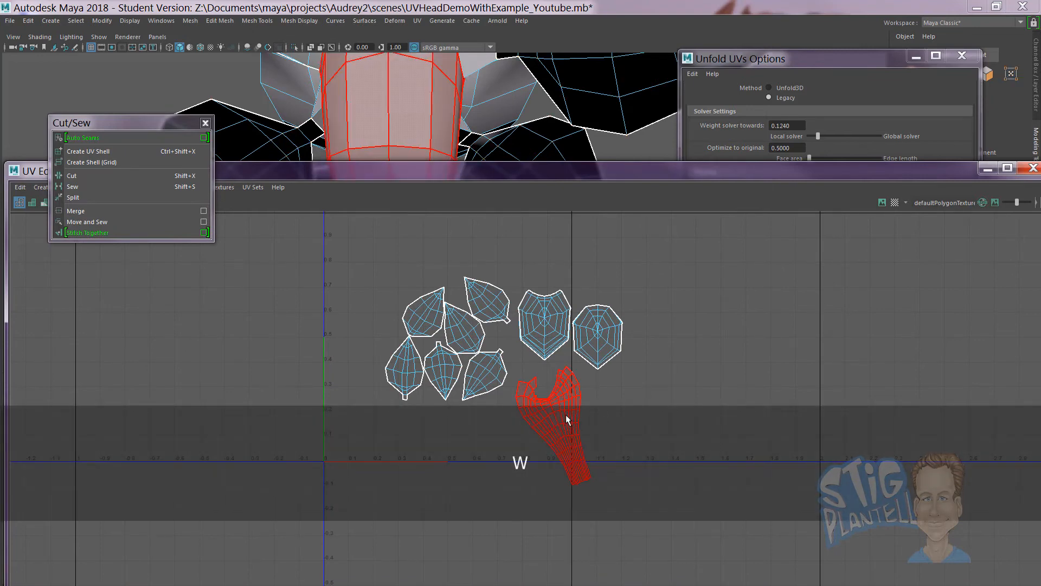
pyautogui.click(564, 415)
pyautogui.moveTo(589, 417)
pyautogui.mouseDown()
pyautogui.moveTo(653, 390)
pyautogui.moveTo(674, 339)
pyautogui.moveTo(658, 330)
pyautogui.moveTo(675, 329)
pyautogui.mouseUp()
# - Select both head shells together, scale them up slightly and move them down a little between the leaf and stem shells
pyautogui.moveTo(542, 178); pyautogui.dragTo(542, 425)
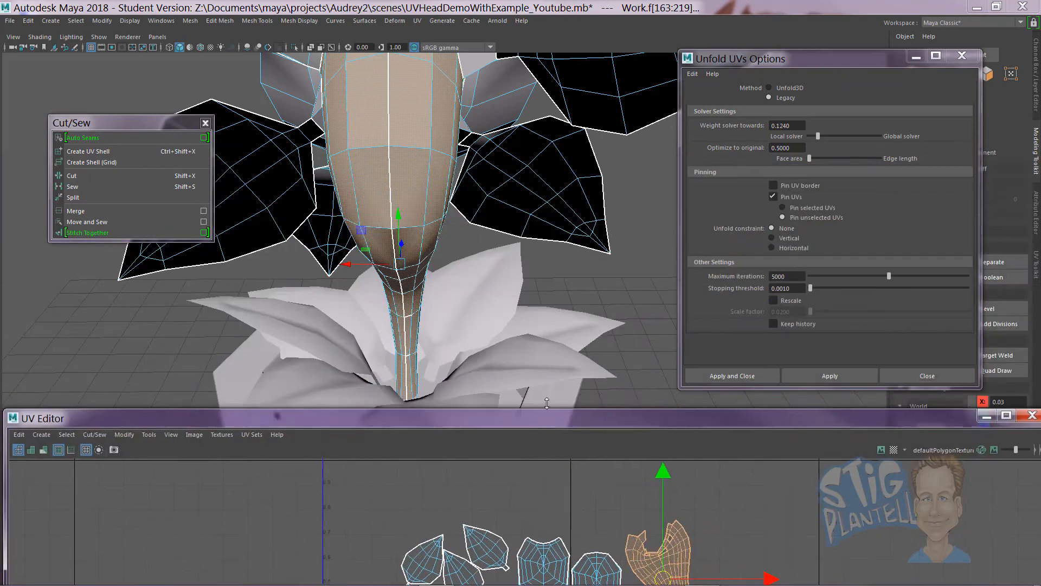
pyautogui.keyDown('alt'); pyautogui.moveTo(434, 260); pyautogui.dragTo(481, 233); pyautogui.keyUp('alt')
pyautogui.moveTo(594, 420); pyautogui.dragTo(556, 231)
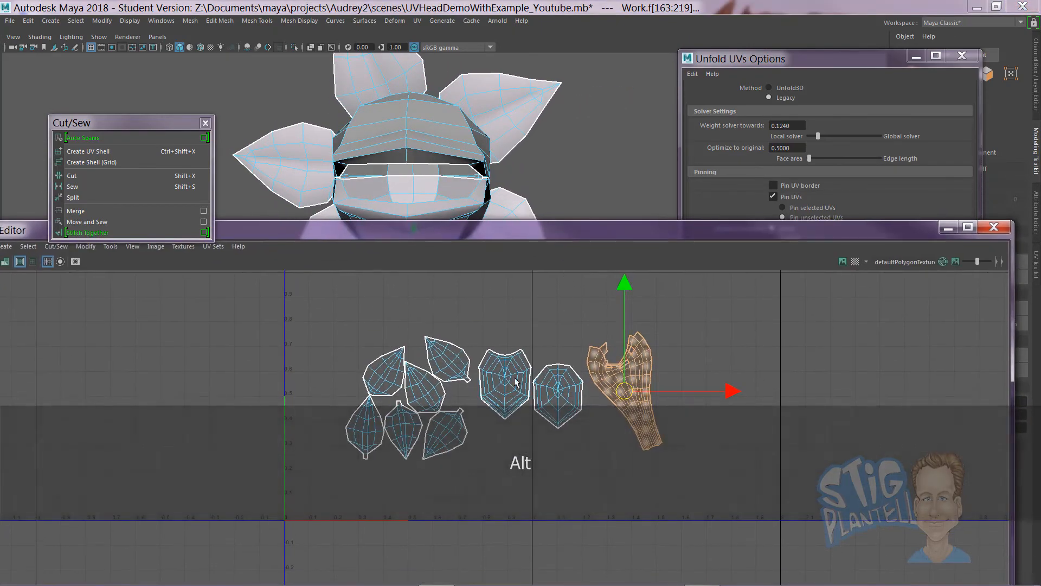
pyautogui.click(561, 428)
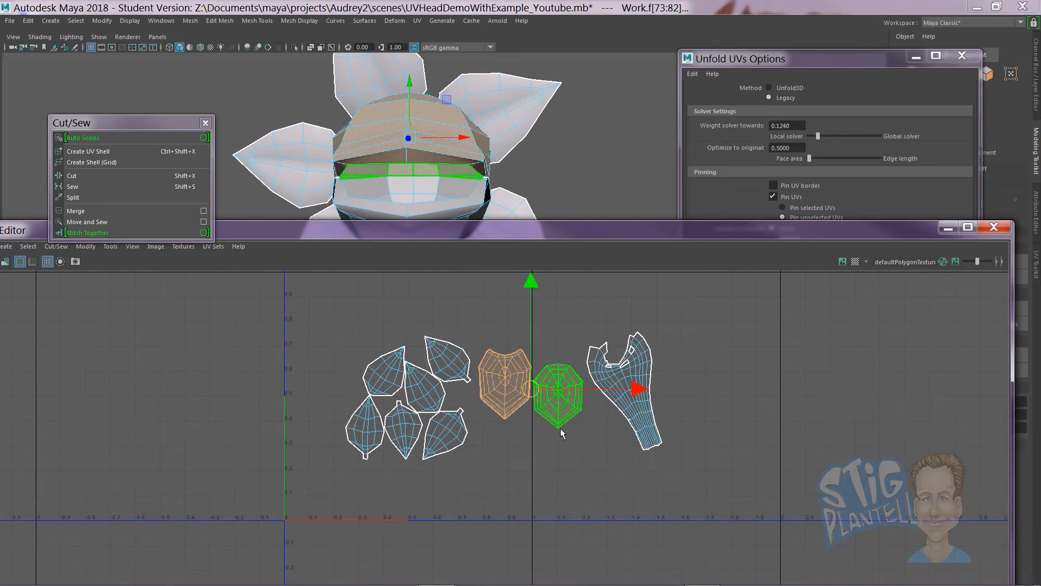
pyautogui.press('r')
pyautogui.keyDown('shift'); pyautogui.click(538, 389); pyautogui.keyUp('shift')
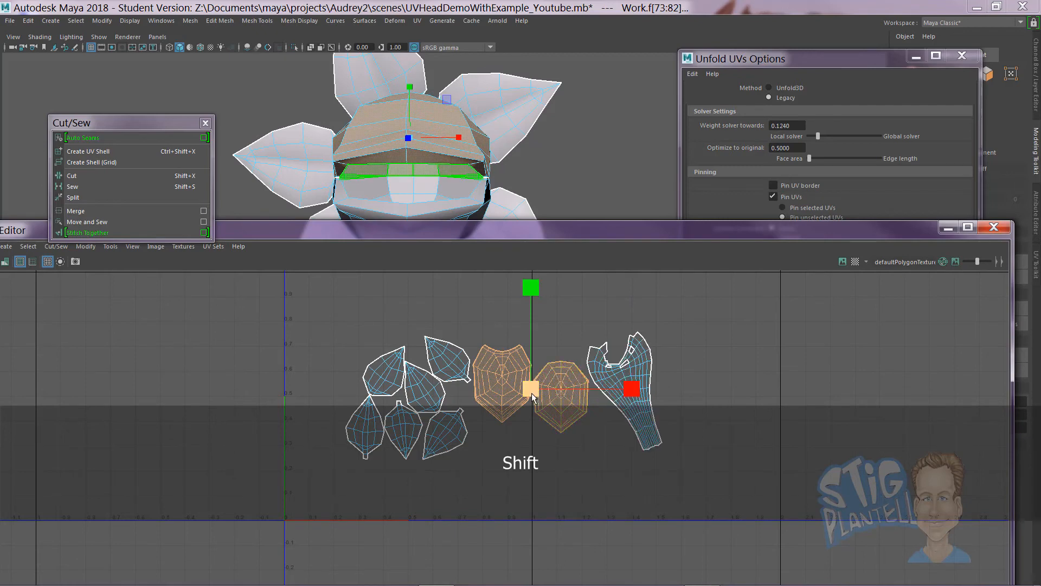
pyautogui.press('w')
pyautogui.moveTo(532, 393); pyautogui.dragTo(537, 405)
pyautogui.press('r')
# - Examine the plant's head, mouth and leaves in the 3D view from the front and the side
pyautogui.moveTo(477, 232); pyautogui.dragTo(638, 436)
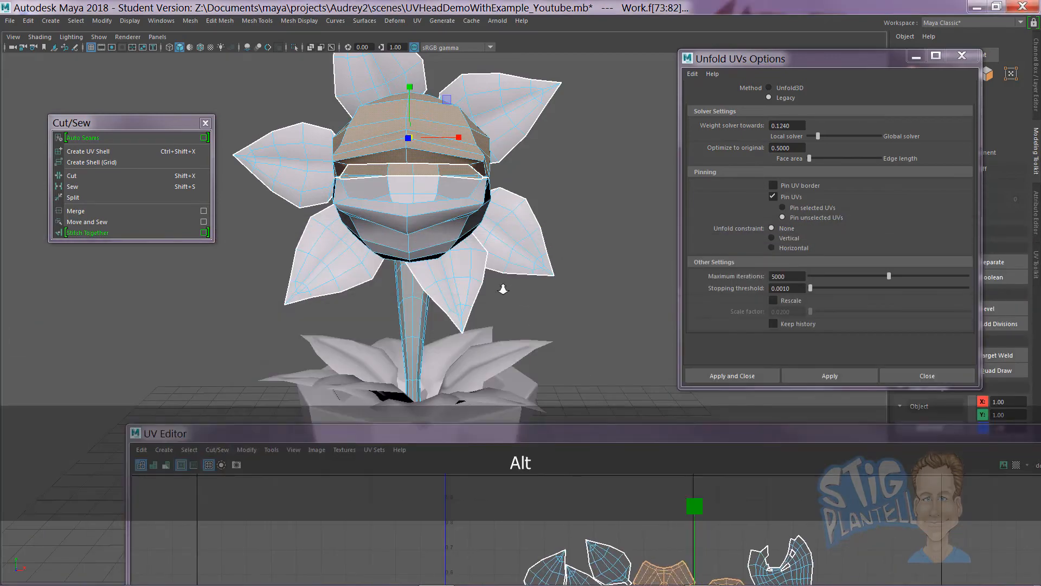
pyautogui.keyDown('alt'); pyautogui.moveTo(450, 282); pyautogui.dragTo(406, 281, button='right'); pyautogui.keyUp('alt')
pyautogui.keyDown('alt'); pyautogui.moveTo(406, 281); pyautogui.dragTo(500, 294); pyautogui.keyUp('alt')
pyautogui.keyDown('alt'); pyautogui.moveTo(500, 295); pyautogui.dragTo(507, 274, button='right'); pyautogui.keyUp('alt')
pyautogui.keyDown('alt'); pyautogui.moveTo(507, 273); pyautogui.dragTo(504, 317, button='middle'); pyautogui.keyUp('alt')
pyautogui.keyDown('alt'); pyautogui.moveTo(504, 318); pyautogui.dragTo(458, 323); pyautogui.keyUp('alt')
pyautogui.keyDown('alt'); pyautogui.moveTo(443, 347); pyautogui.dragTo(379, 340); pyautogui.keyUp('alt')
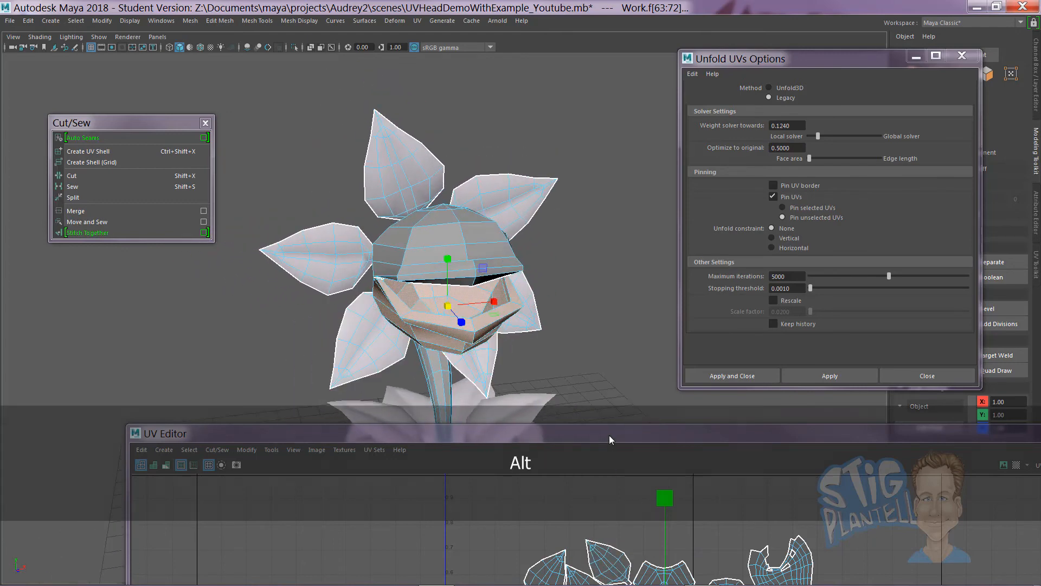
# - Select all the leaf, head and stem UV shells together in shell selection mode
pyautogui.moveTo(610, 435); pyautogui.dragTo(527, 170)
pyautogui.keyDown('alt'); pyautogui.moveTo(667, 360); pyautogui.dragTo(473, 345, button='right'); pyautogui.keyUp('alt')
pyautogui.rightClick(532, 345)
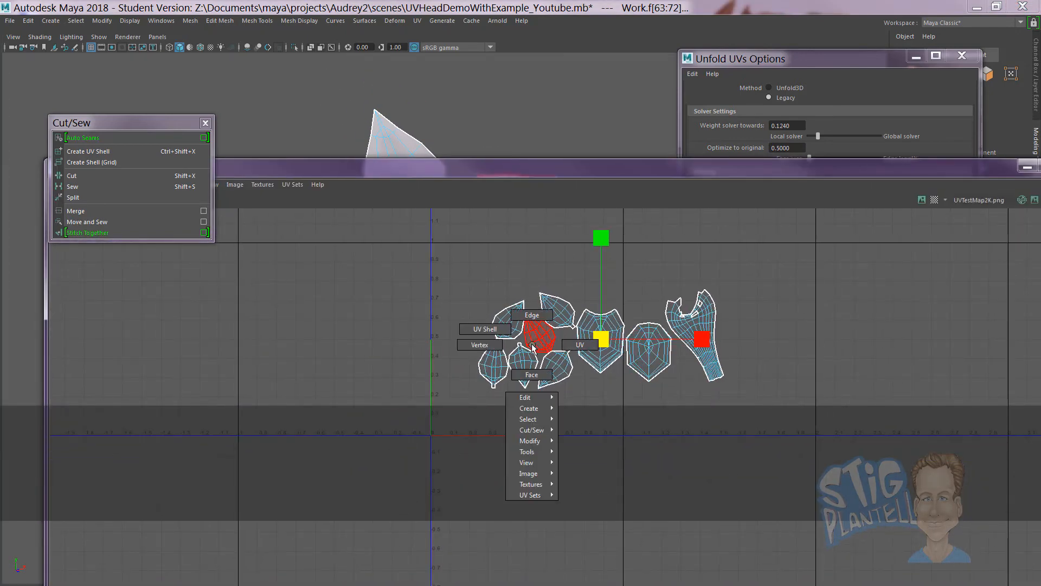
pyautogui.moveTo(530, 372); pyautogui.dragTo(482, 328, button='right')
pyautogui.moveTo(425, 258); pyautogui.dragTo(813, 435)
pyautogui.moveTo(268, 169); pyautogui.dragTo(283, 152)
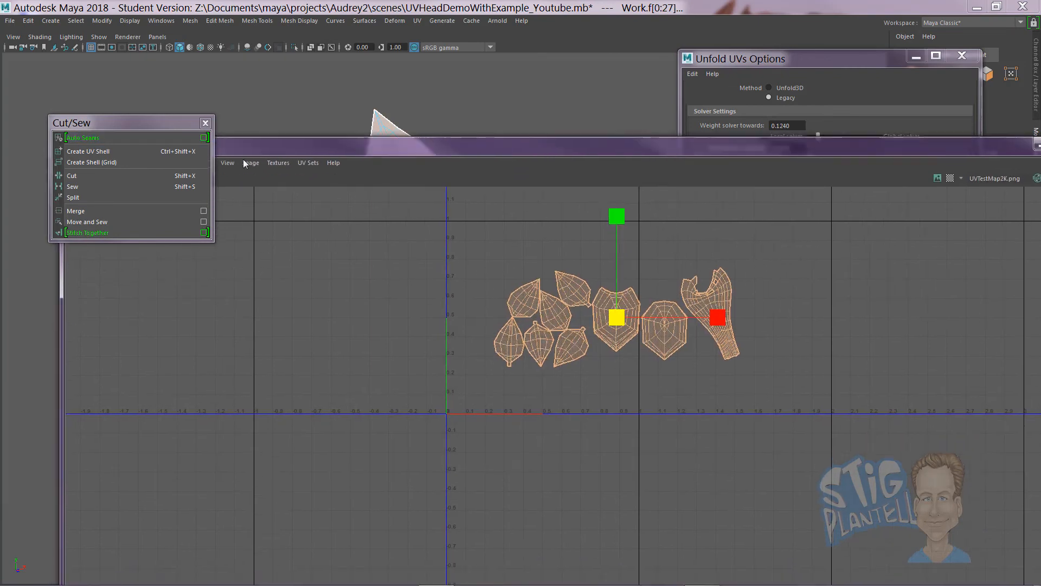
# - Close the Cut/Sew window, open the Layout UVs options, reset them to defaults and set the method to Legacy
pyautogui.click(206, 123)
pyautogui.click(180, 162)
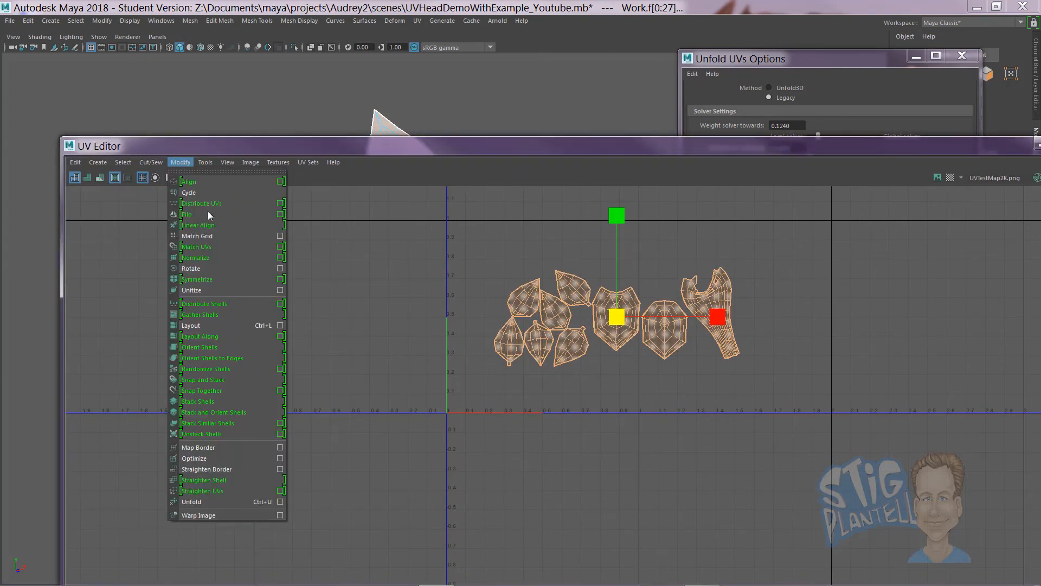
pyautogui.click(279, 325)
pyautogui.moveTo(755, 69); pyautogui.dragTo(811, 73)
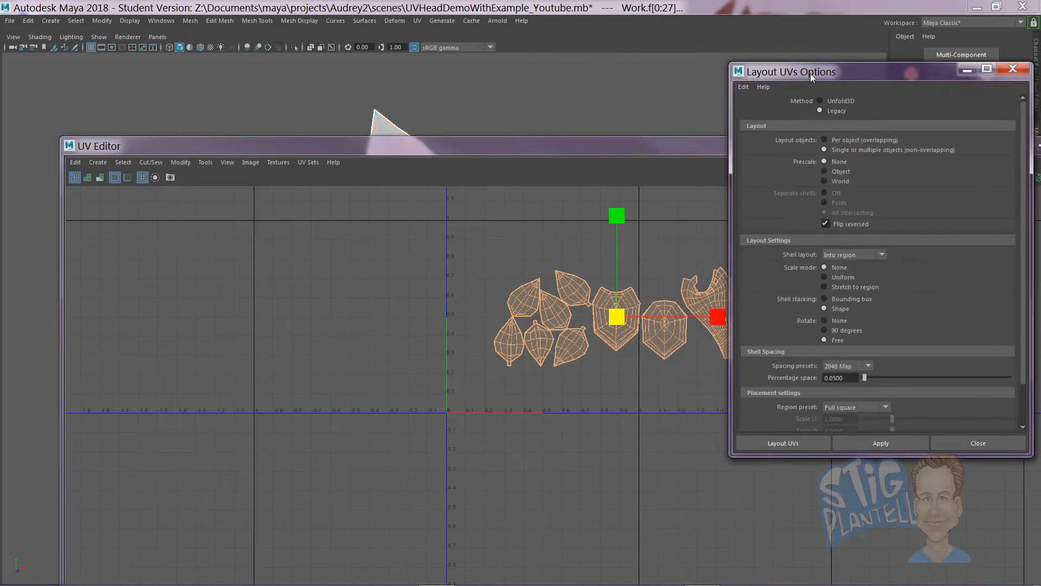
pyautogui.click(743, 86)
pyautogui.click(757, 106)
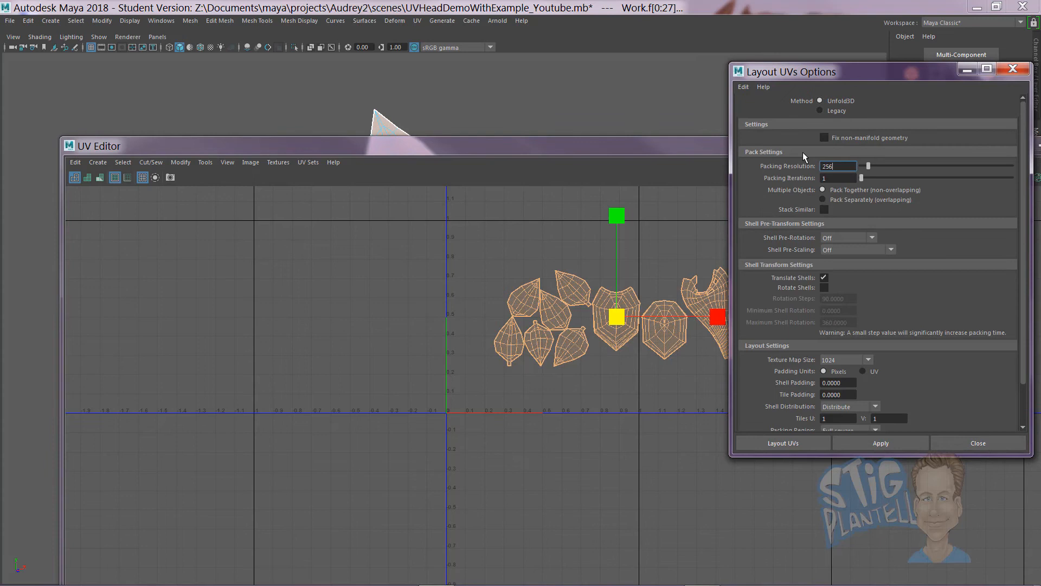
pyautogui.click(847, 110)
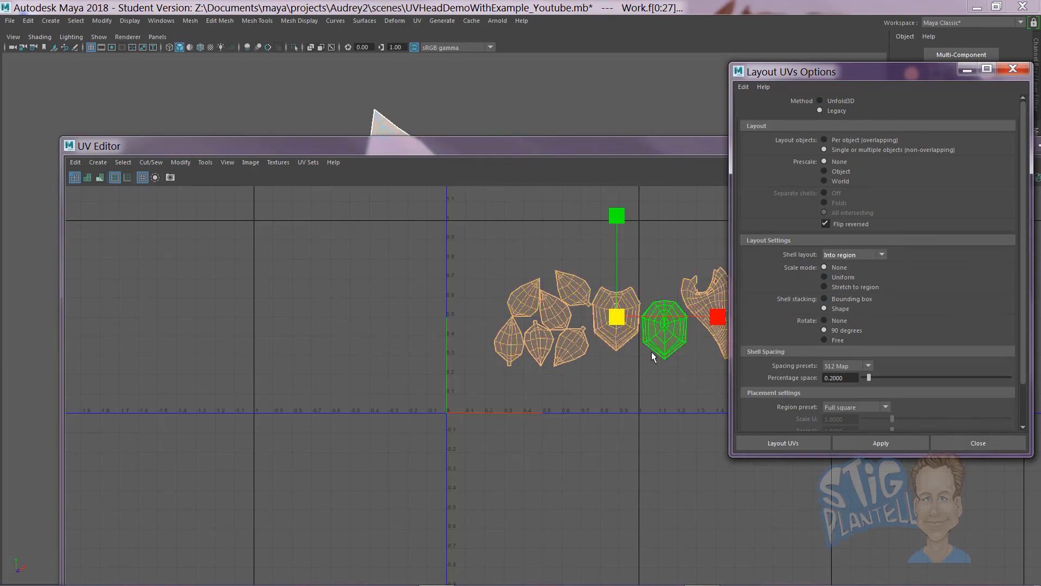
# - Choose the 2048 Map spacing preset and lay out the selected shells
pyautogui.click(868, 365)
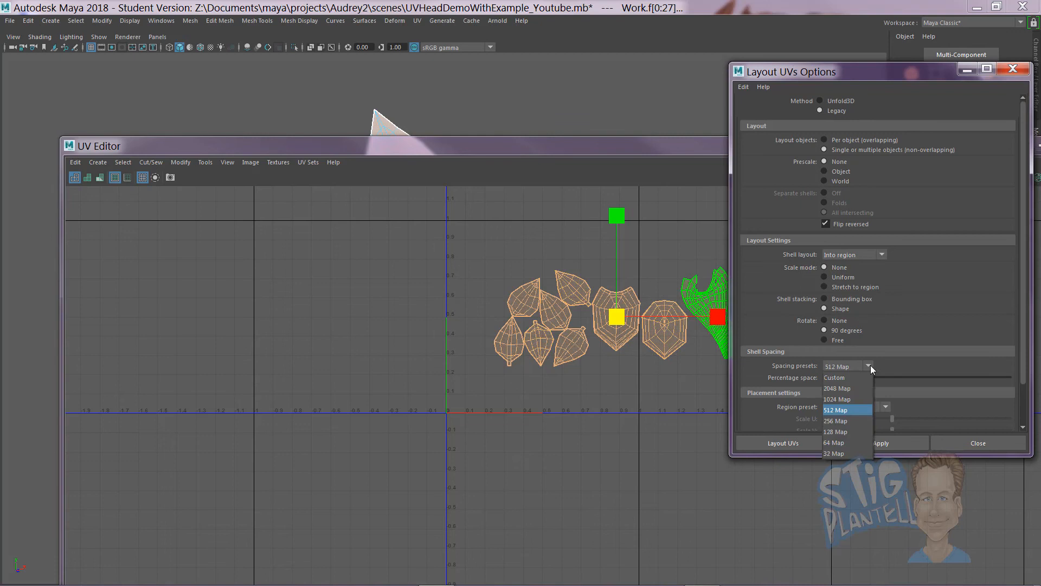
pyautogui.click(851, 385)
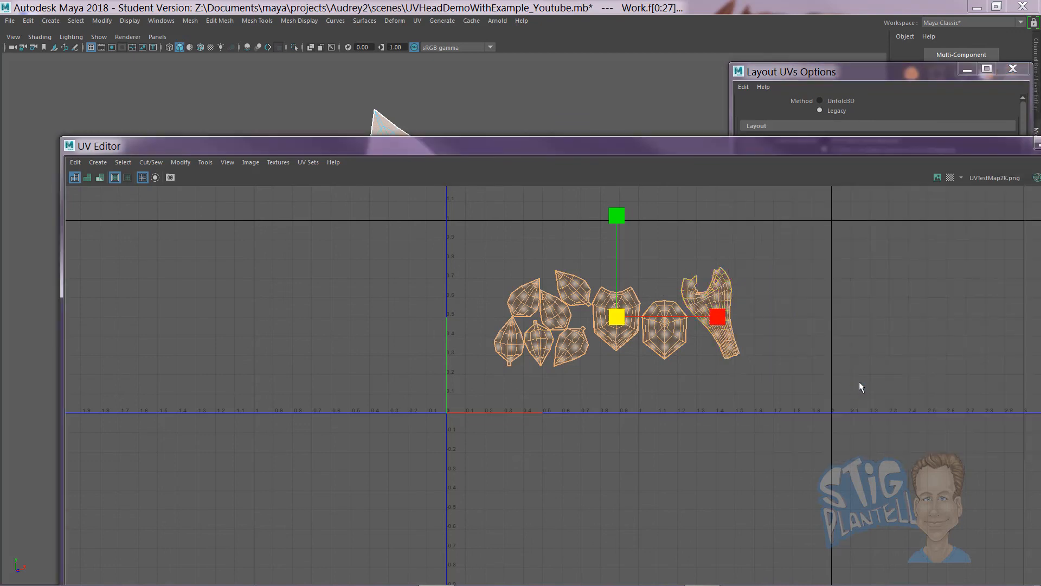
pyautogui.click(814, 73)
pyautogui.click(791, 440)
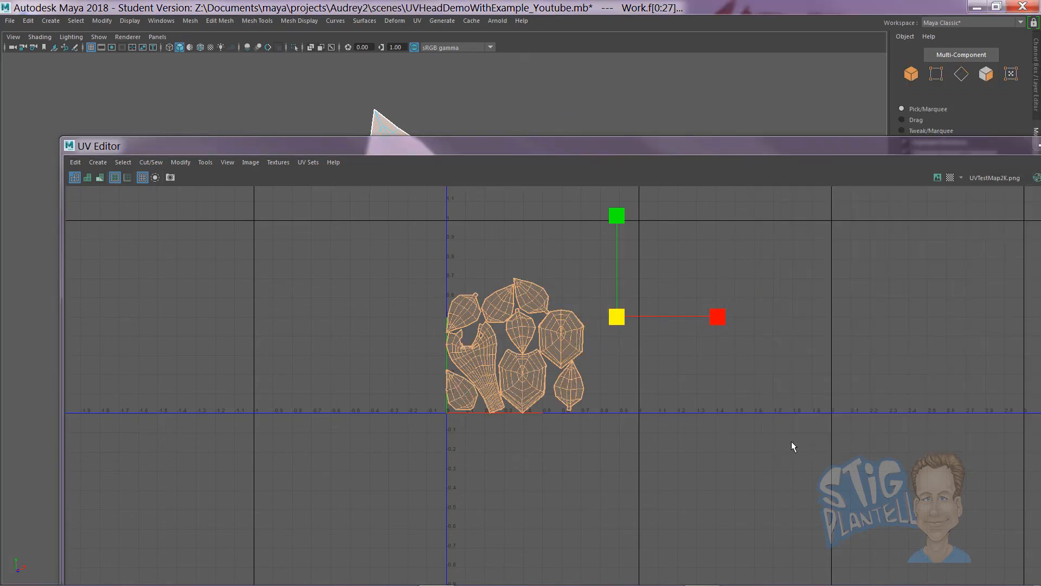
# - Examine the packed UV layout and compare it with the selected parts on the plant model
pyautogui.keyDown('alt'); pyautogui.moveTo(576, 371); pyautogui.dragTo(473, 363, button='right'); pyautogui.keyUp('alt')
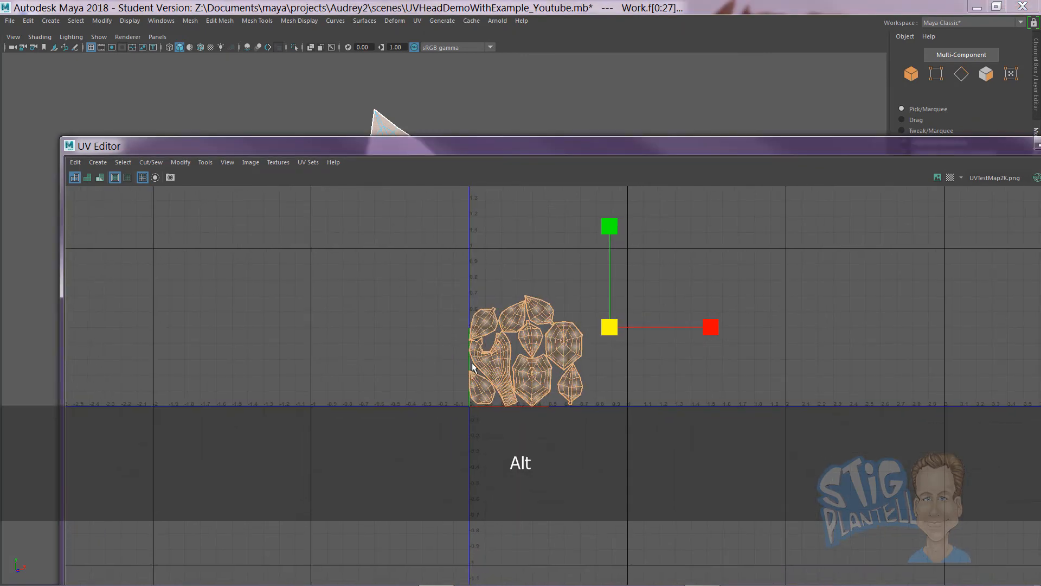
pyautogui.keyDown('alt'); pyautogui.moveTo(452, 364); pyautogui.dragTo(454, 381, button='middle'); pyautogui.keyUp('alt')
pyautogui.keyDown('alt'); pyautogui.moveTo(454, 382); pyautogui.dragTo(412, 386, button='right'); pyautogui.keyUp('alt')
pyautogui.keyDown('alt'); pyautogui.moveTo(577, 397); pyautogui.dragTo(428, 374, button='right'); pyautogui.keyUp('alt')
pyautogui.keyDown('alt'); pyautogui.moveTo(510, 379); pyautogui.dragTo(499, 367, button='middle'); pyautogui.keyUp('alt')
pyautogui.keyDown('alt'); pyautogui.moveTo(494, 370); pyautogui.dragTo(845, 403, button='right'); pyautogui.keyUp('alt')
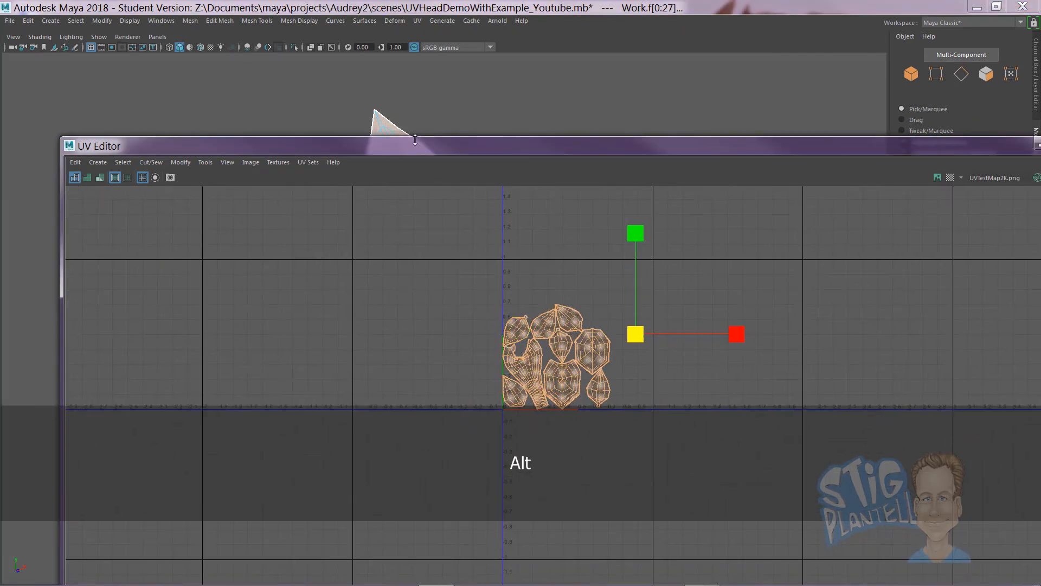
pyautogui.moveTo(421, 148); pyautogui.dragTo(431, 411)
pyautogui.keyDown('alt'); pyautogui.moveTo(469, 336); pyautogui.dragTo(401, 331, button='right'); pyautogui.keyUp('alt')
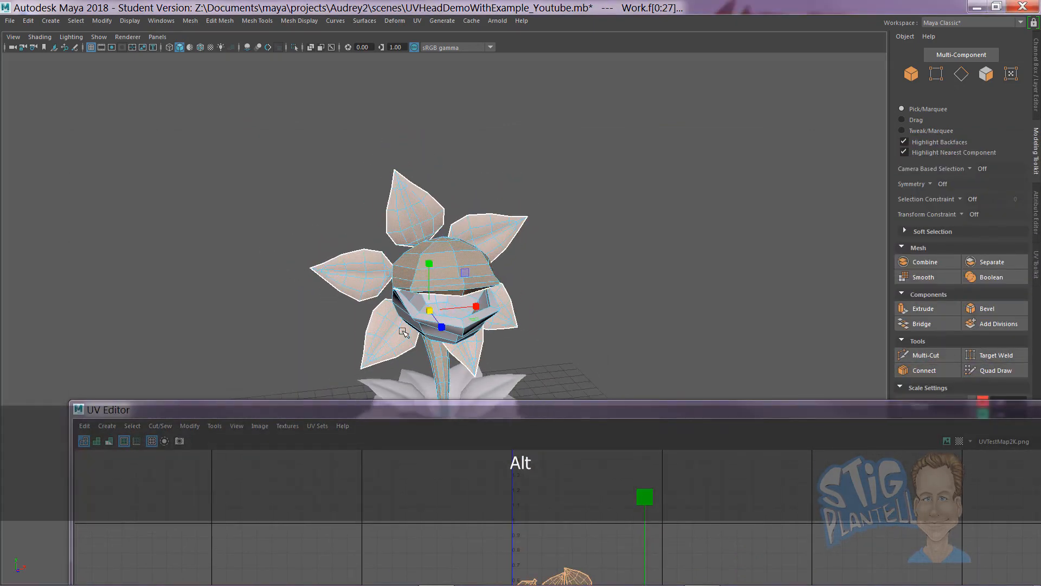
pyautogui.keyDown('alt'); pyautogui.moveTo(433, 342); pyautogui.dragTo(431, 234, button='middle'); pyautogui.keyUp('alt')
pyautogui.keyDown('alt'); pyautogui.moveTo(432, 235); pyautogui.dragTo(445, 222); pyautogui.keyUp('alt')
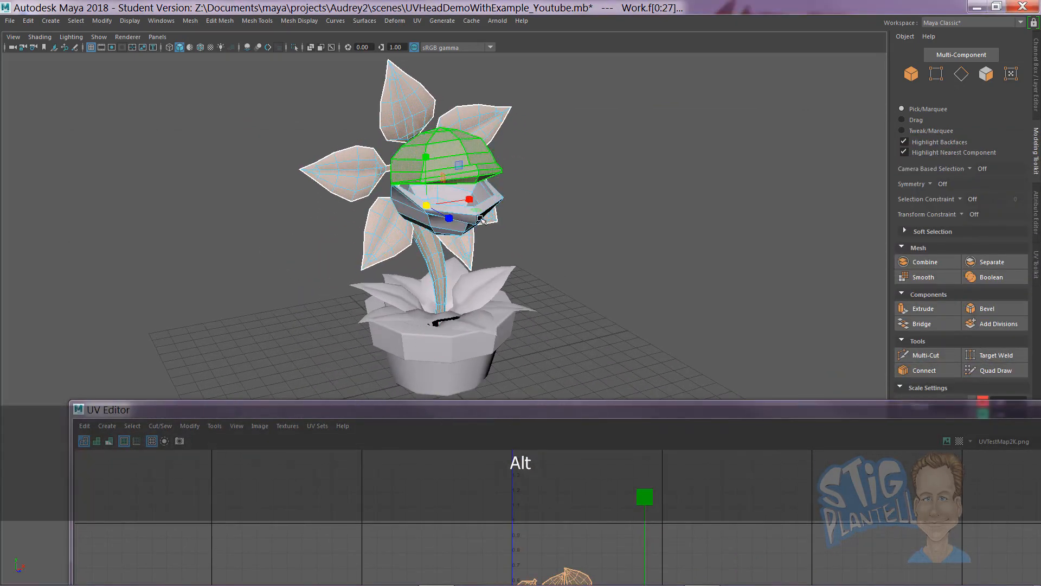
# - Place the UV Editor beside the model with the packed shells framed, and frame the whole potted plant in the 3D view
pyautogui.moveTo(558, 411); pyautogui.dragTo(958, 161)
pyautogui.keyDown('alt'); pyautogui.moveTo(797, 308); pyautogui.dragTo(514, 242, button='middle'); pyautogui.keyUp('alt')
pyautogui.keyDown('alt'); pyautogui.moveTo(682, 352); pyautogui.dragTo(569, 341, button='middle'); pyautogui.keyUp('alt')
pyautogui.keyDown('alt'); pyautogui.moveTo(659, 350); pyautogui.dragTo(715, 358, button='right'); pyautogui.keyUp('alt')
pyautogui.keyDown('alt'); pyautogui.moveTo(668, 348); pyautogui.dragTo(702, 357, button='middle'); pyautogui.keyUp('alt')
pyautogui.keyDown('alt'); pyautogui.moveTo(702, 357); pyautogui.dragTo(725, 361, button='right'); pyautogui.keyUp('alt')
pyautogui.moveTo(582, 160); pyautogui.dragTo(880, 355)
pyautogui.keyDown('alt'); pyautogui.moveTo(337, 220); pyautogui.dragTo(358, 398); pyautogui.keyUp('alt')
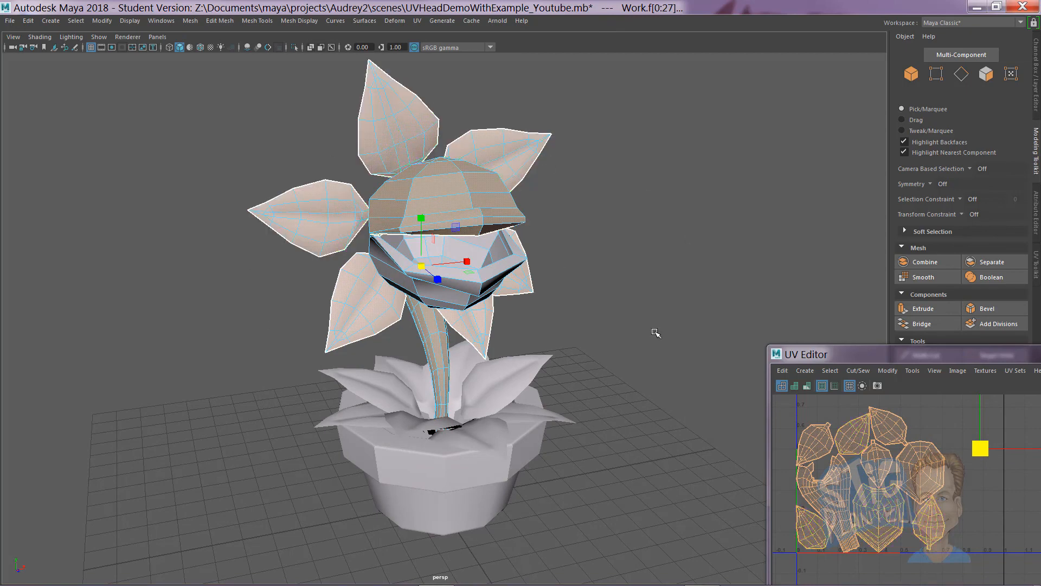
pyautogui.hotkey('alt', 'Tab')
pyautogui.press('Tab')
pyautogui.press('Tab')
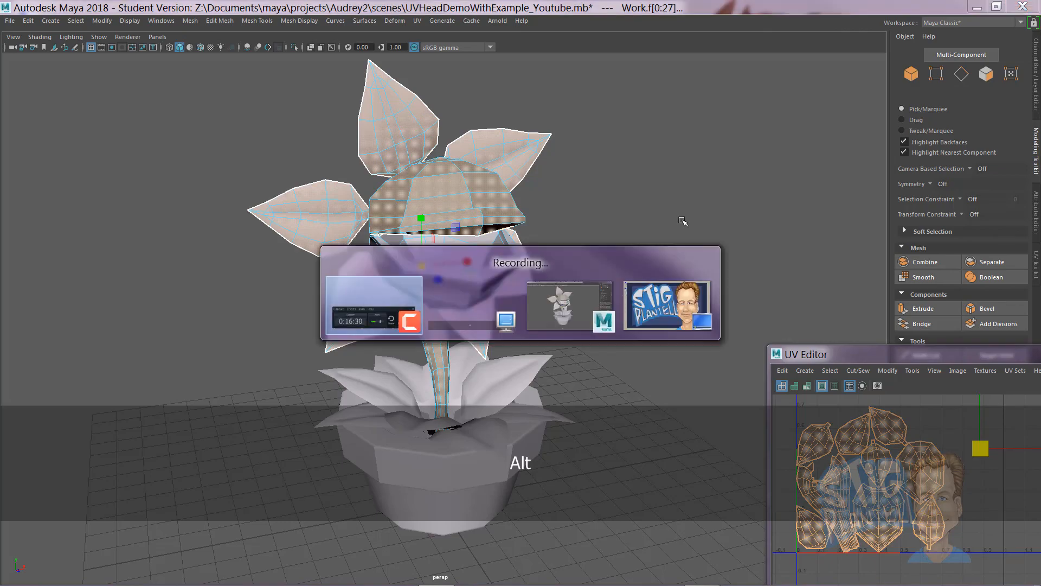
pyautogui.press('Tab')
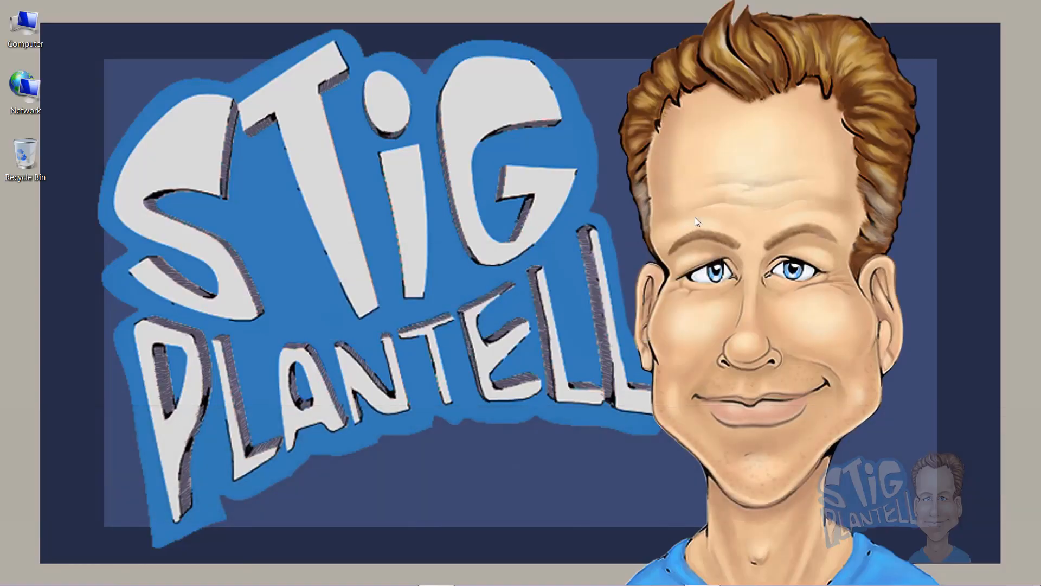